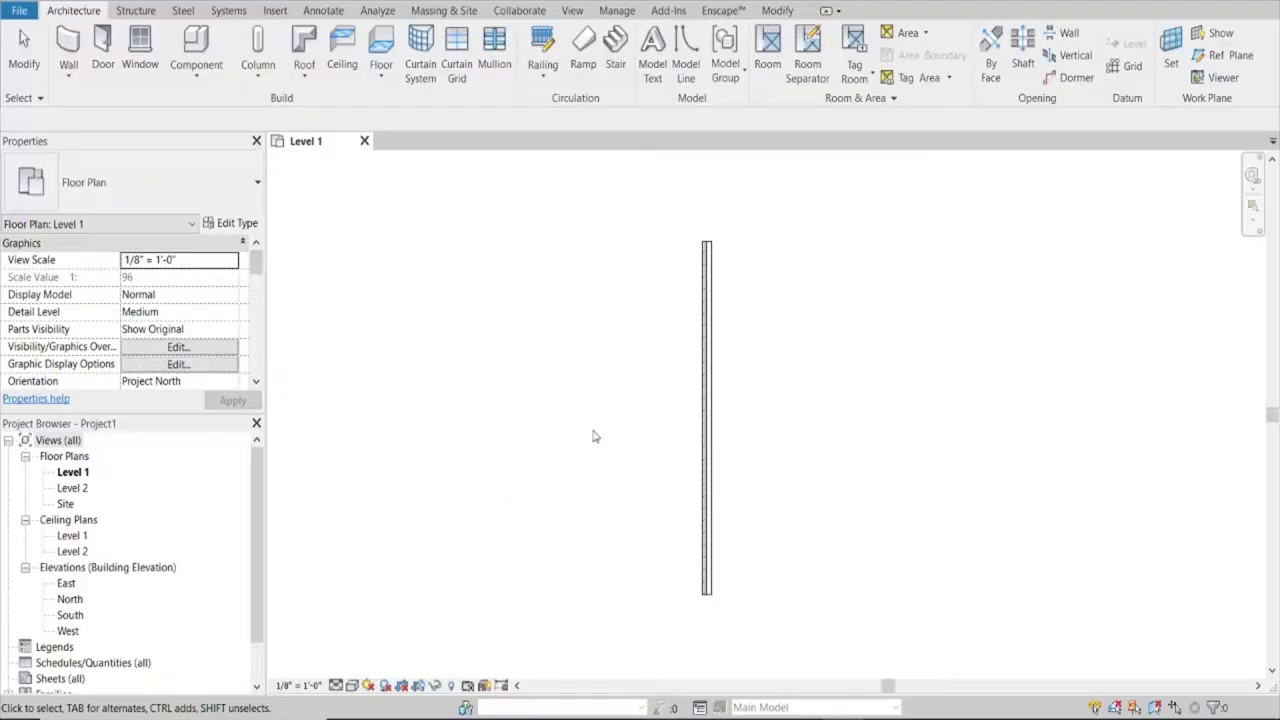
Draw three walls from the existing wall's ends to close a 23'-6" wide rectangle
{"action": "left_click", "coordinate": [750, 334]}
{"action": "left_click", "coordinate": [815, 340]}
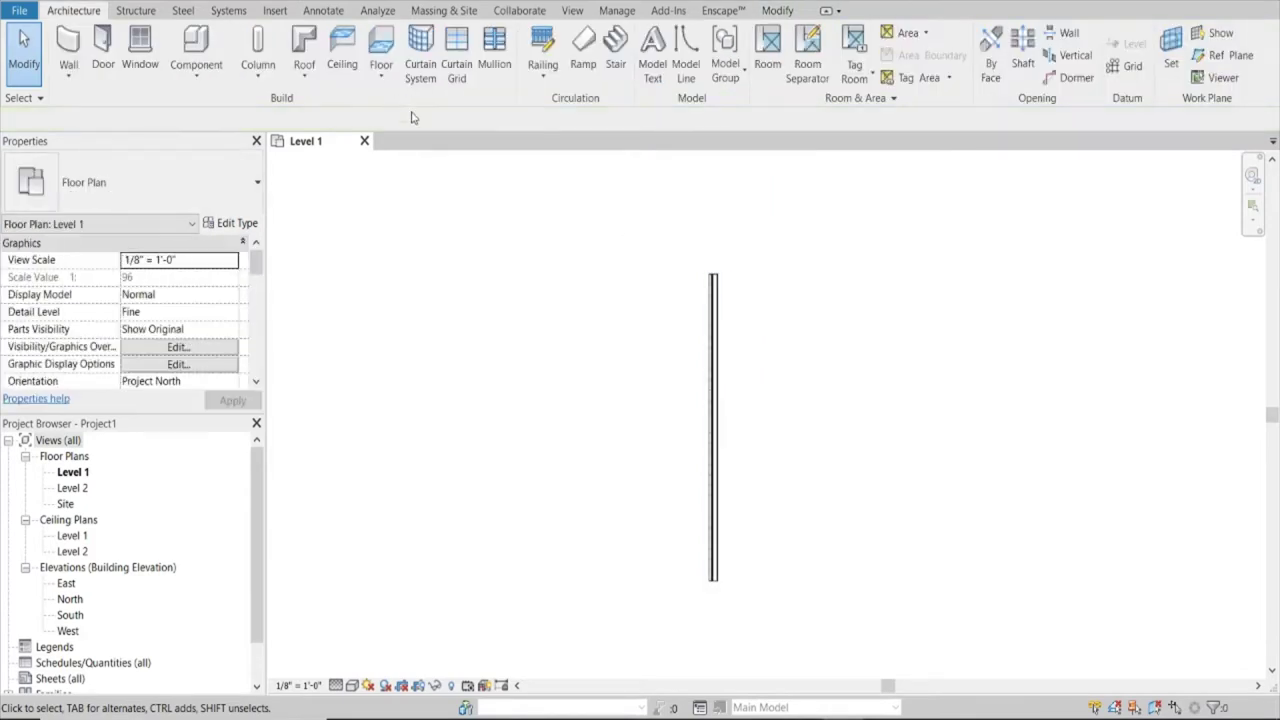
{"action": "left_click", "coordinate": [713, 273]}
{"action": "left_click", "coordinate": [928, 274]}
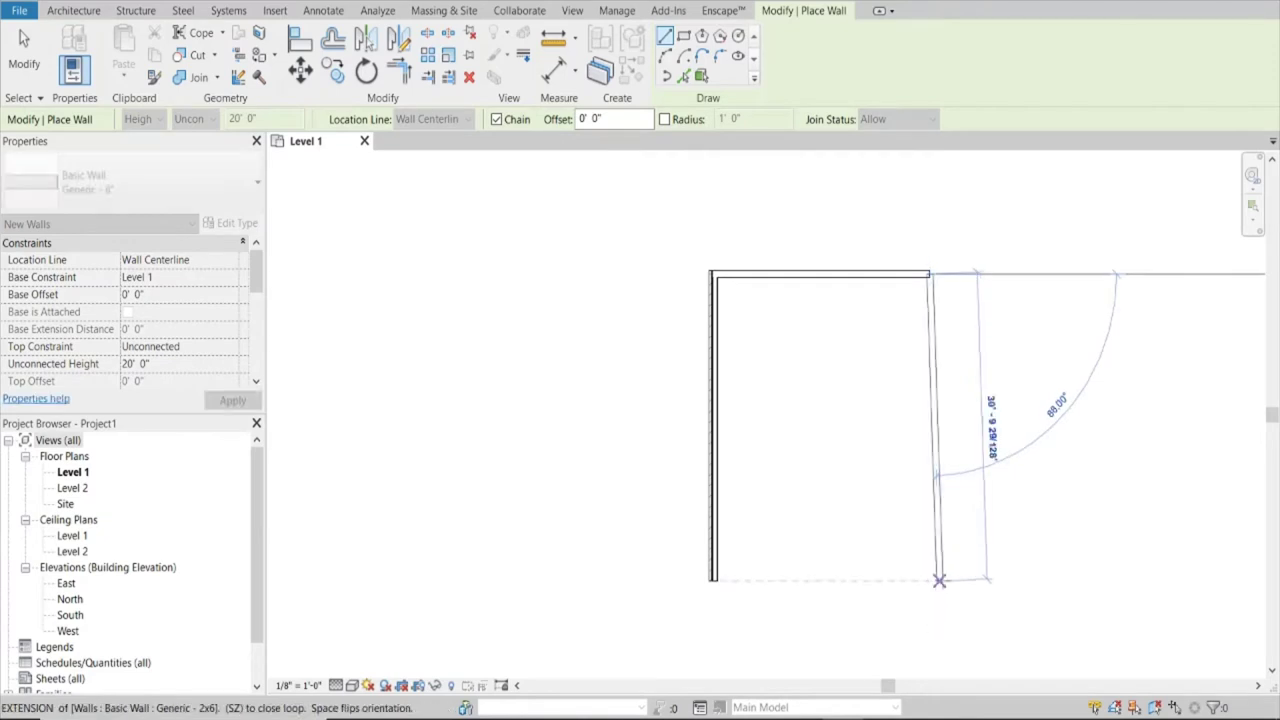
{"action": "left_click", "coordinate": [929, 580]}
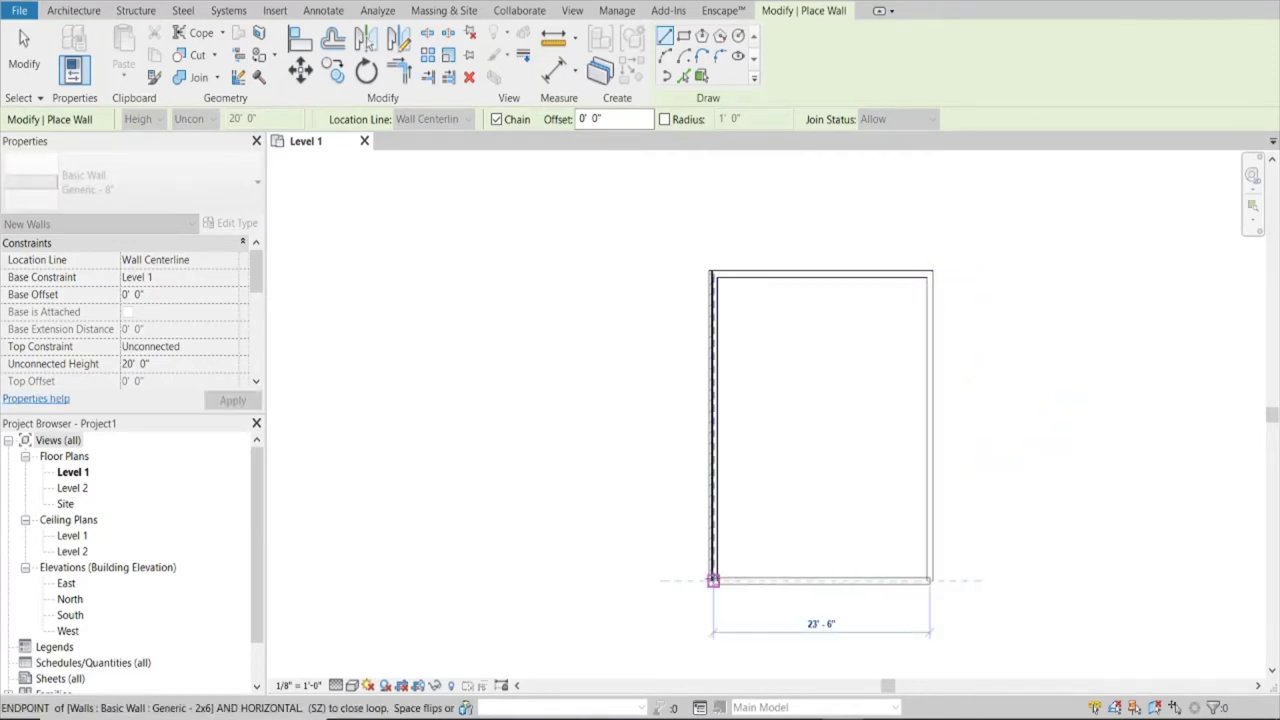
{"action": "left_click", "coordinate": [714, 581]}
{"action": "key", "text": "Escape"}
{"action": "key", "text": "Escape"}
{"action": "left_click_drag", "start_coordinate": [815, 241], "coordinate": [812, 240]}
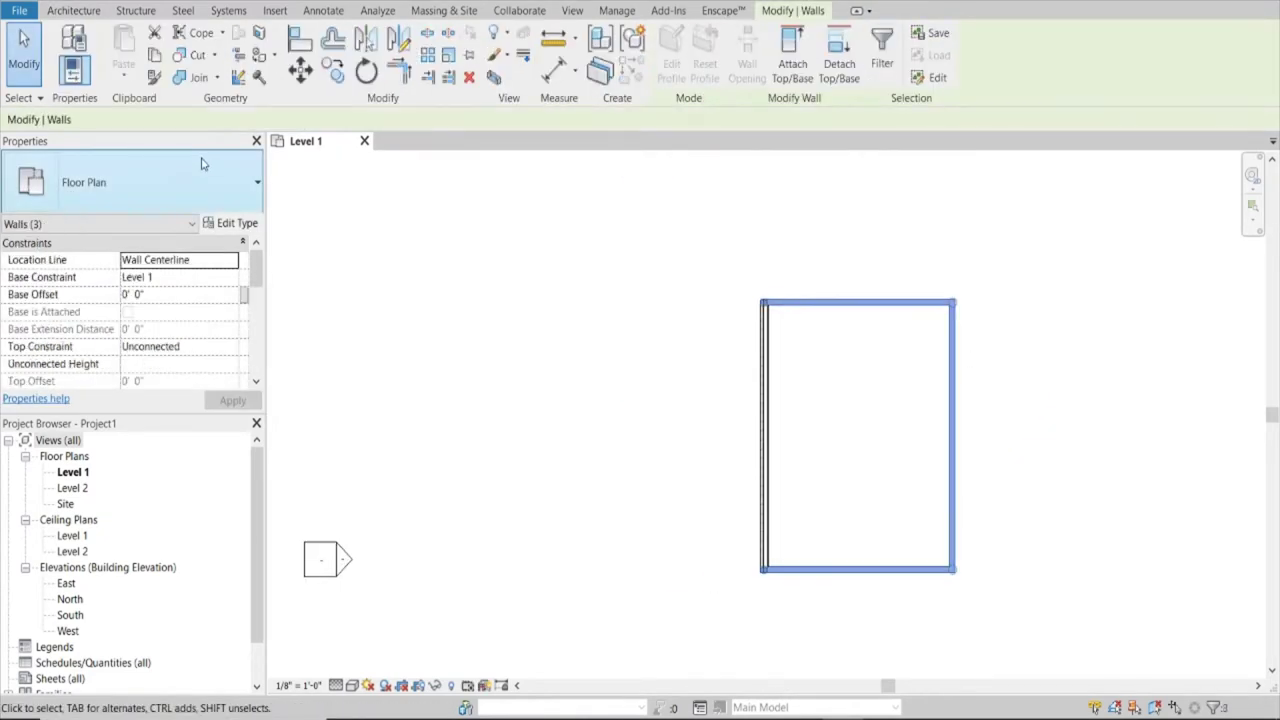
Change all the rectangle's walls to the Generic - 2x6 type
{"action": "left_click", "coordinate": [197, 192]}
{"action": "scroll", "coordinate": [162, 295], "scroll_direction": "up", "scroll_amount": 3}
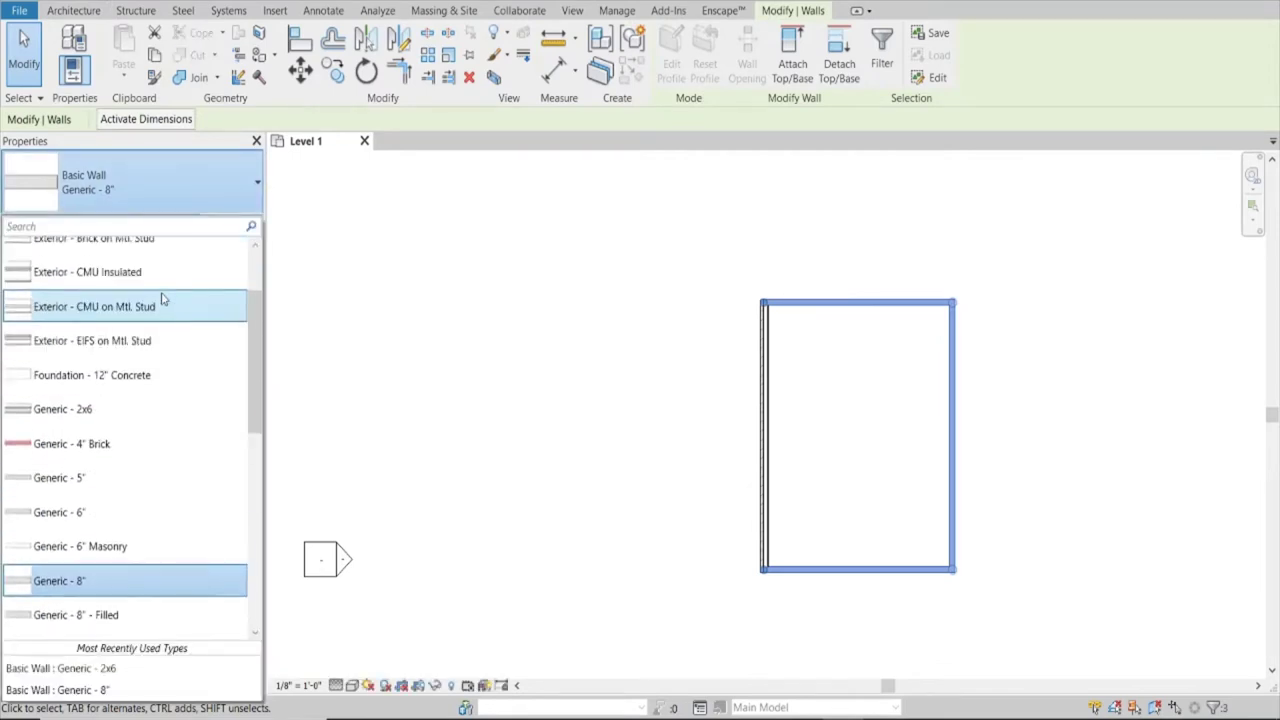
{"action": "scroll", "coordinate": [160, 300], "scroll_direction": "up", "scroll_amount": 1}
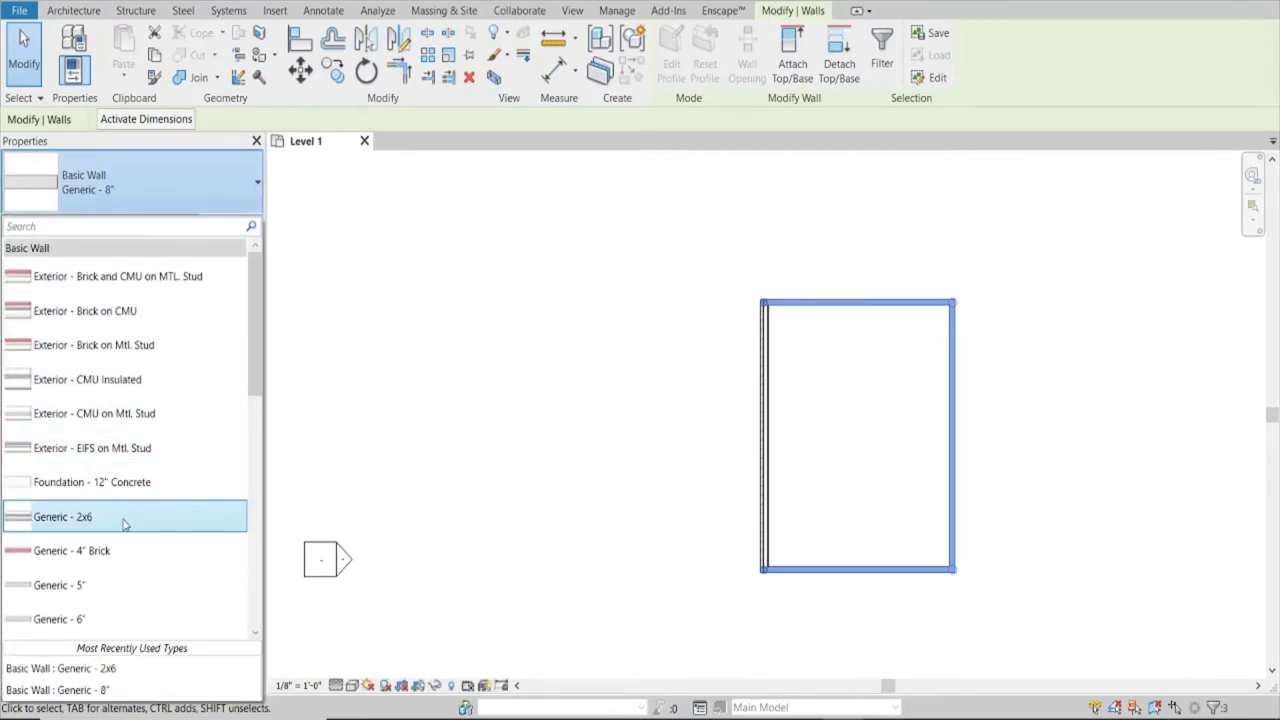
{"action": "left_click", "coordinate": [173, 531]}
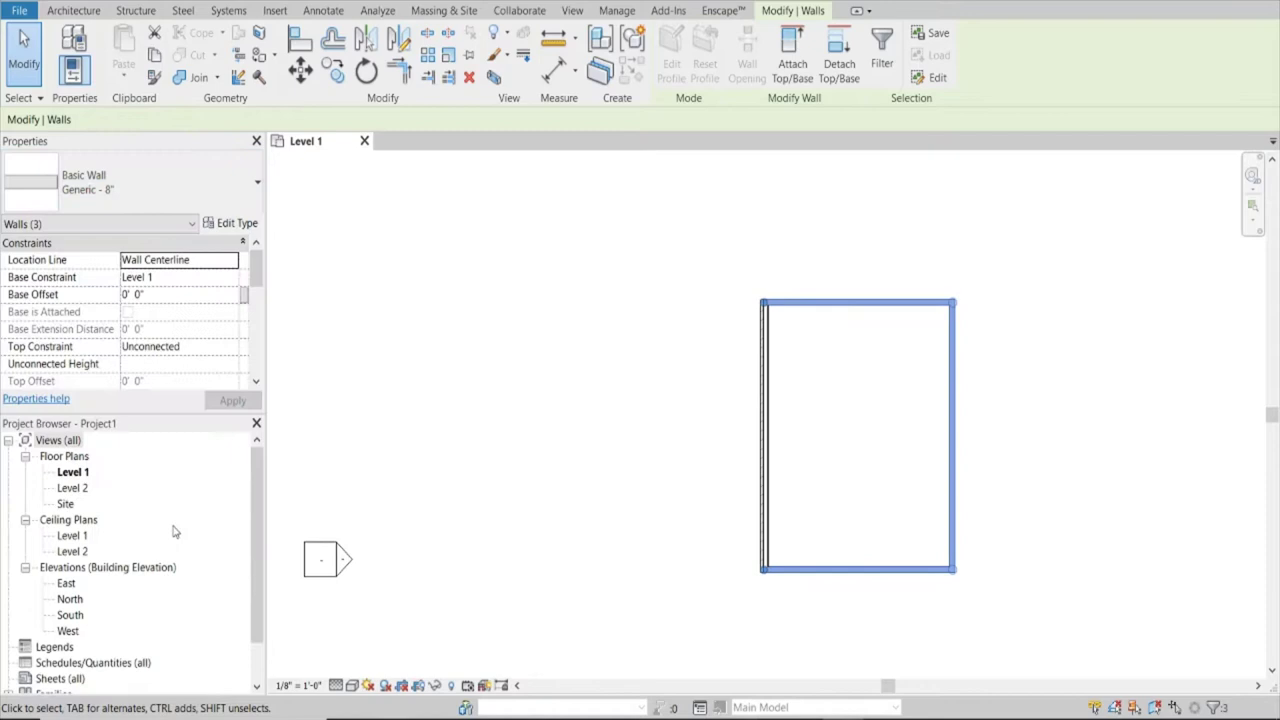
{"action": "left_click", "coordinate": [751, 289]}
Move the left wall in so the rectangle's width becomes 20' 4"
{"action": "scroll", "coordinate": [811, 571], "scroll_direction": "up", "scroll_amount": 3}
{"action": "scroll", "coordinate": [763, 598], "scroll_direction": "up", "scroll_amount": 1}
{"action": "scroll", "coordinate": [763, 598], "scroll_direction": "down", "scroll_amount": 2}
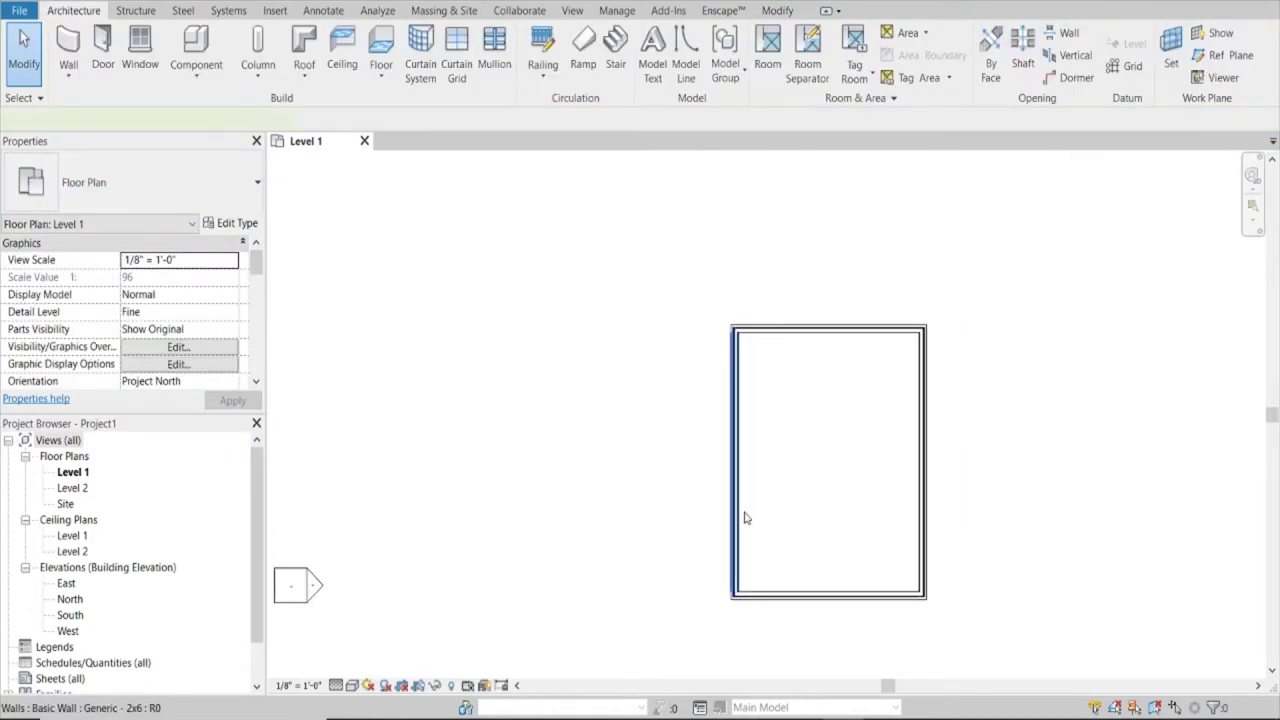
{"action": "left_click", "coordinate": [738, 517]}
{"action": "left_click", "coordinate": [826, 252]}
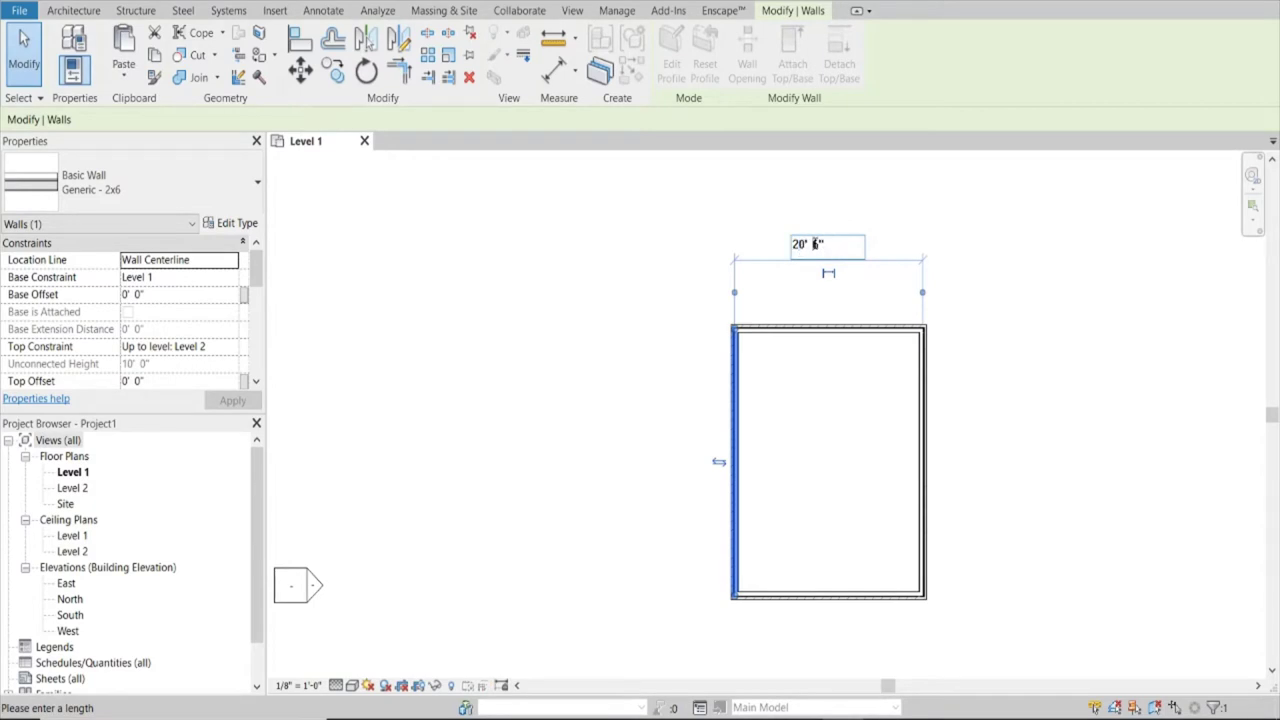
{"action": "key", "text": "Return"}
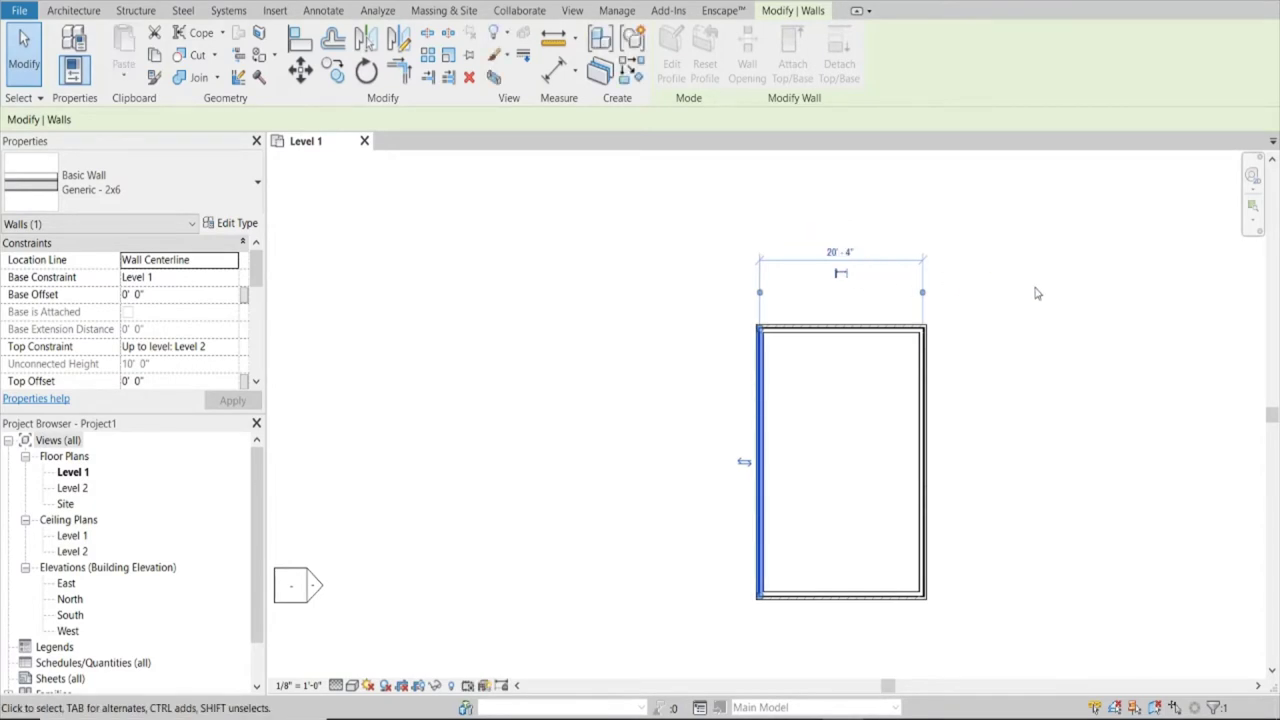
{"action": "key", "text": "Escape"}
In the default 3D view, set the front and left walls' Unconnected Height to 10' 0"
{"action": "key", "text": "z"}
{"action": "key", "text": "f"}
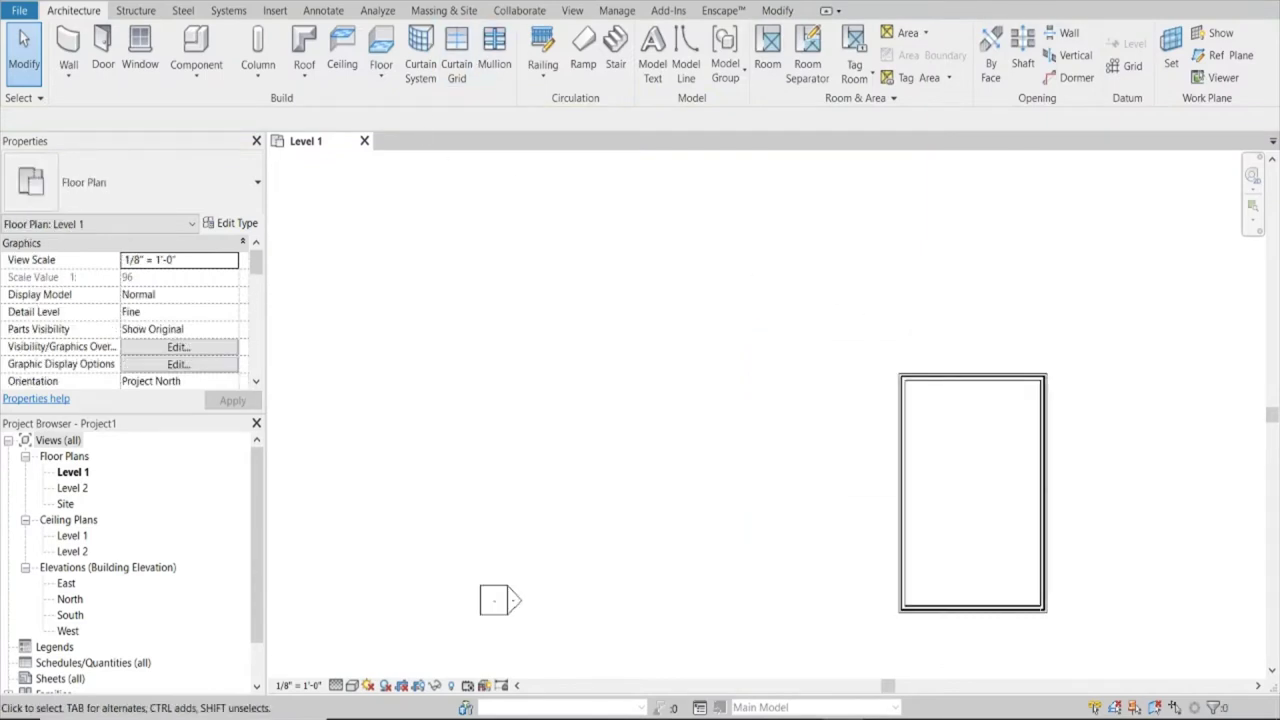
{"action": "key", "text": "3"}
{"action": "key", "text": "d"}
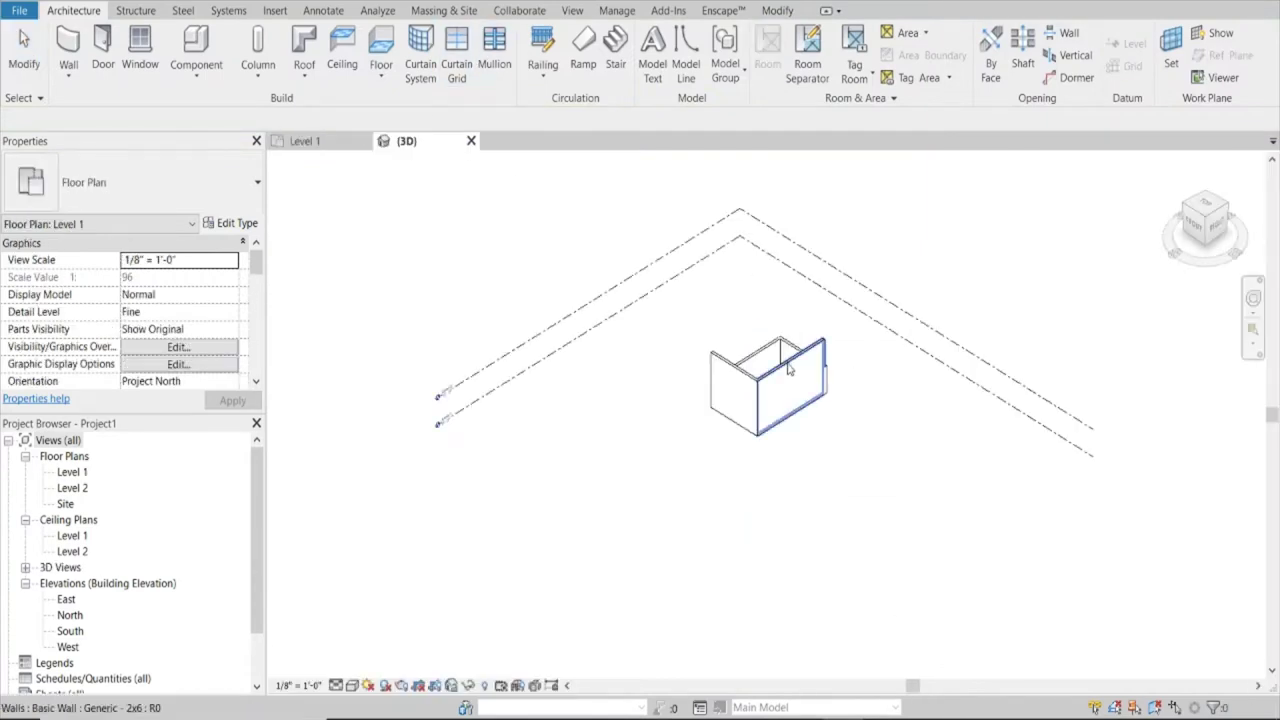
{"action": "scroll", "coordinate": [802, 362], "scroll_direction": "up", "scroll_amount": 3}
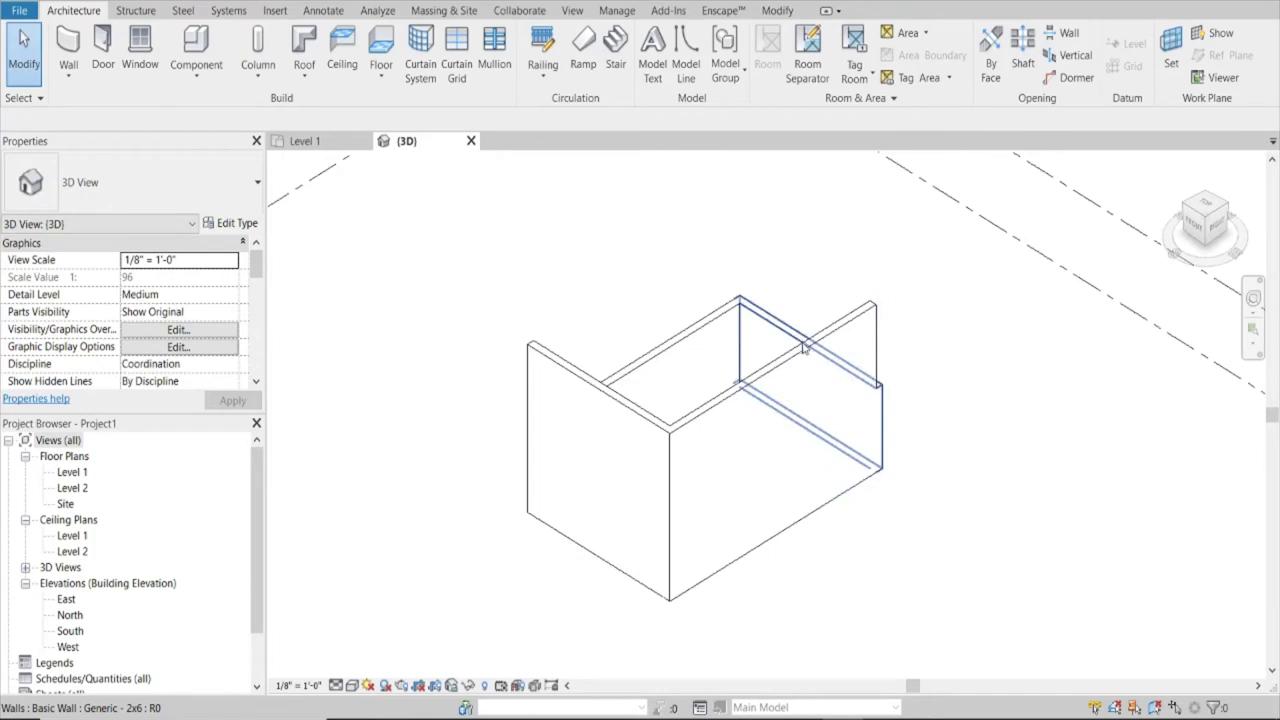
{"action": "left_click", "coordinate": [804, 348]}
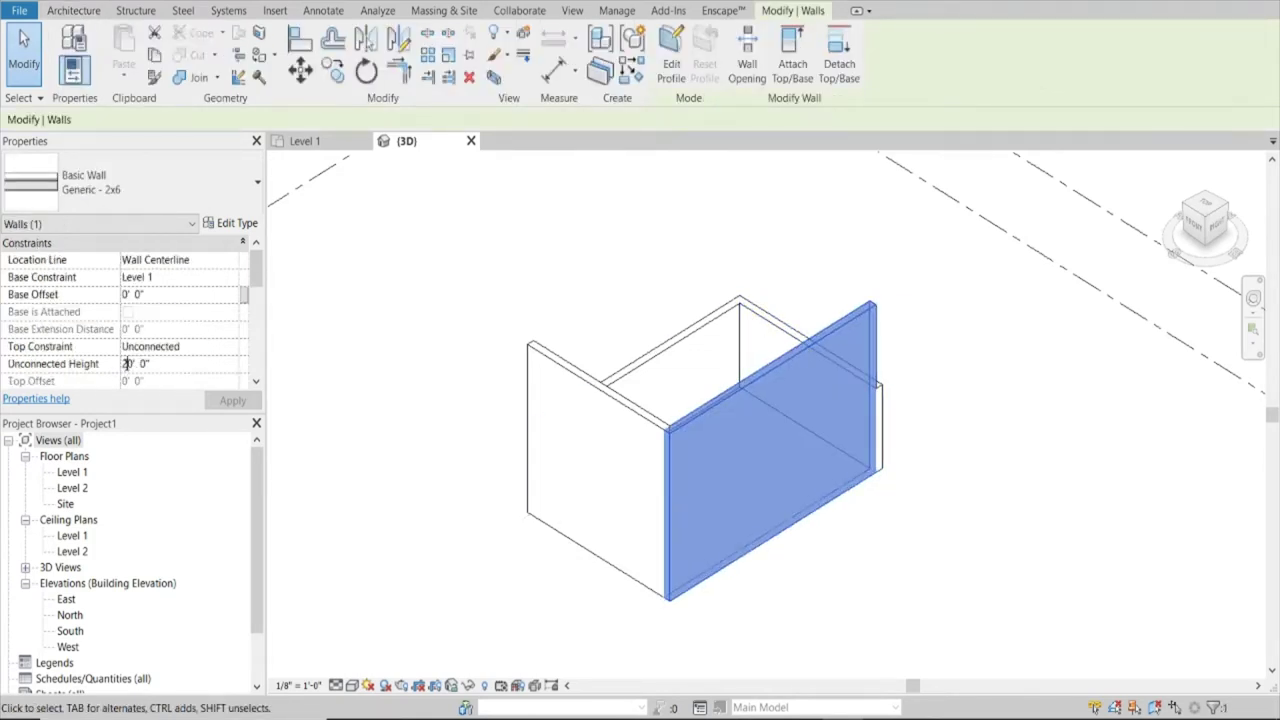
{"action": "type", "text": "1"}
{"action": "key", "text": "Return"}
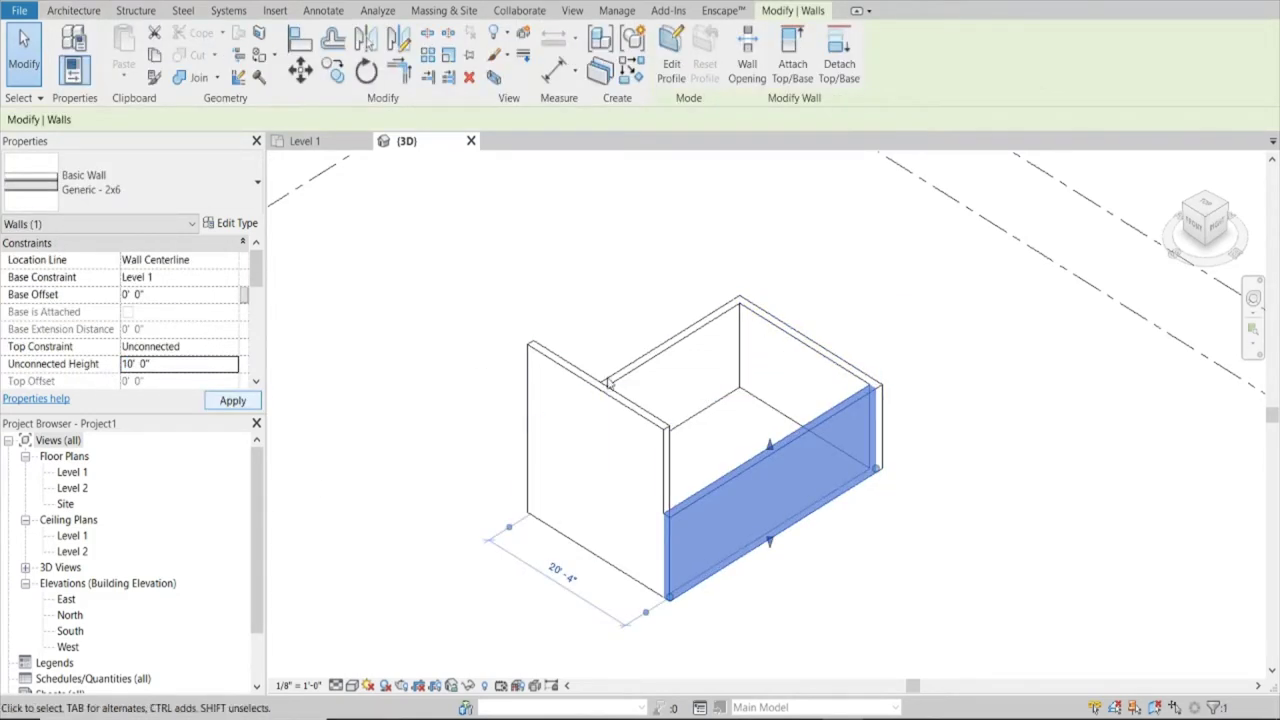
{"action": "left_click", "coordinate": [578, 450]}
{"action": "left_click", "coordinate": [127, 364]}
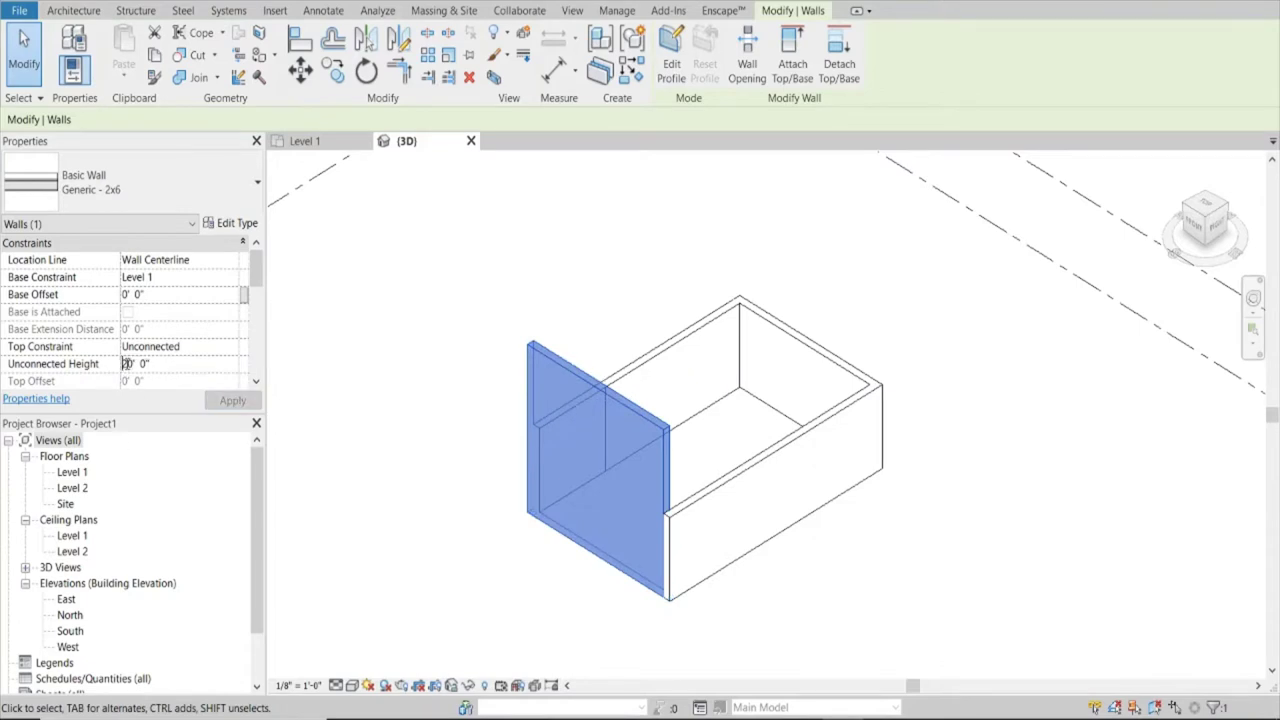
{"action": "key", "text": "Return"}
Return to the Level 1 plan and start a Roof by Footprint
{"action": "left_click", "coordinate": [450, 335]}
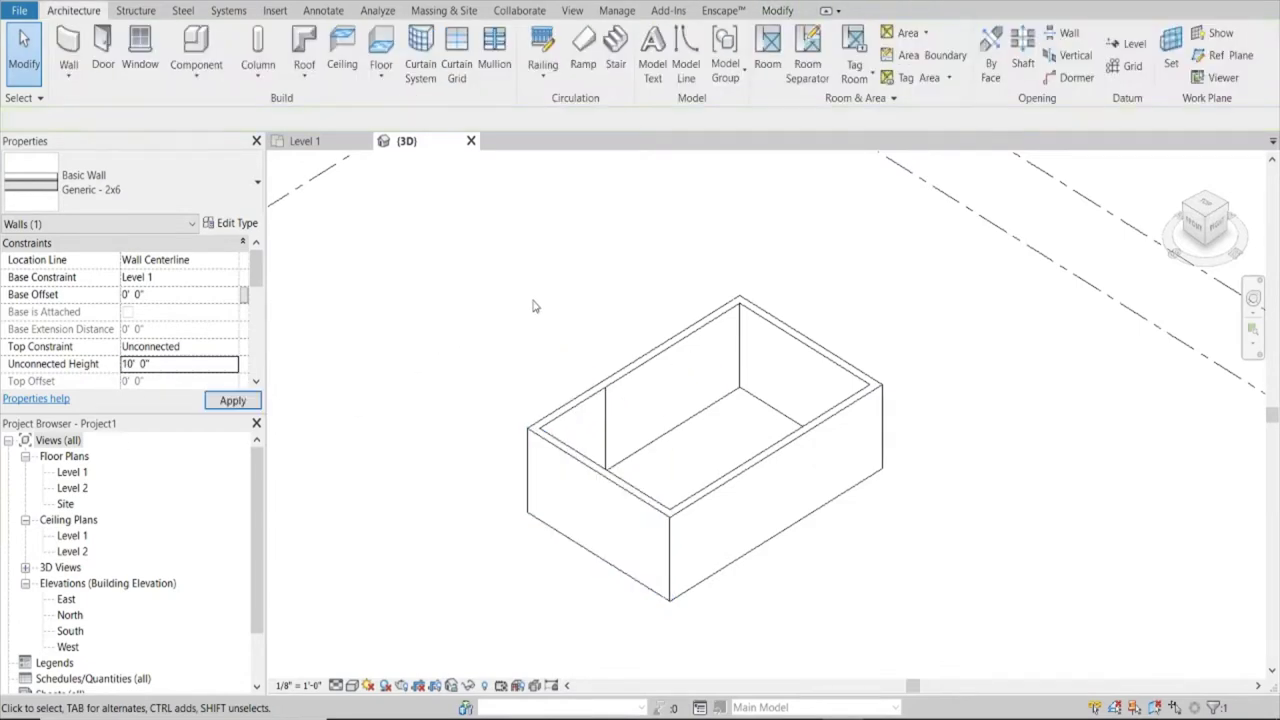
{"action": "left_click", "coordinate": [315, 143]}
{"action": "left_click", "coordinate": [306, 44]}
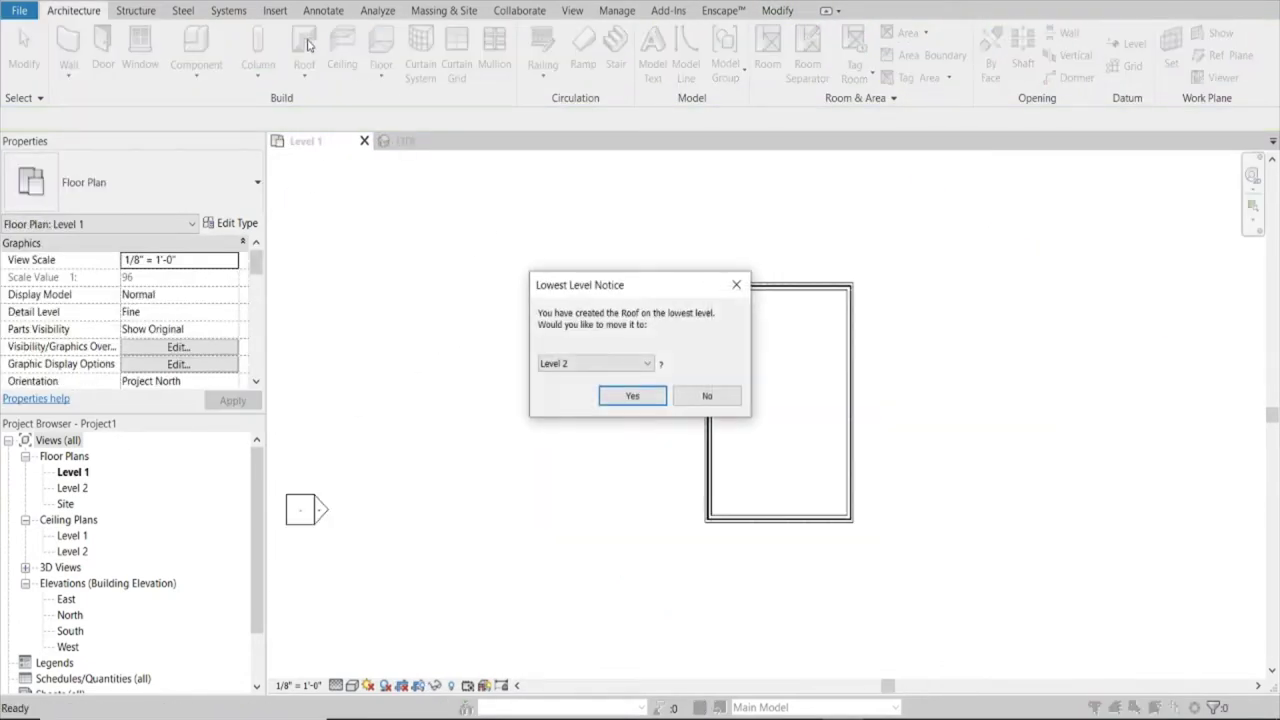
Place the roof on Level 2 and create a Generic - 2" roof type with a 2" structure layer
{"action": "left_click", "coordinate": [633, 396]}
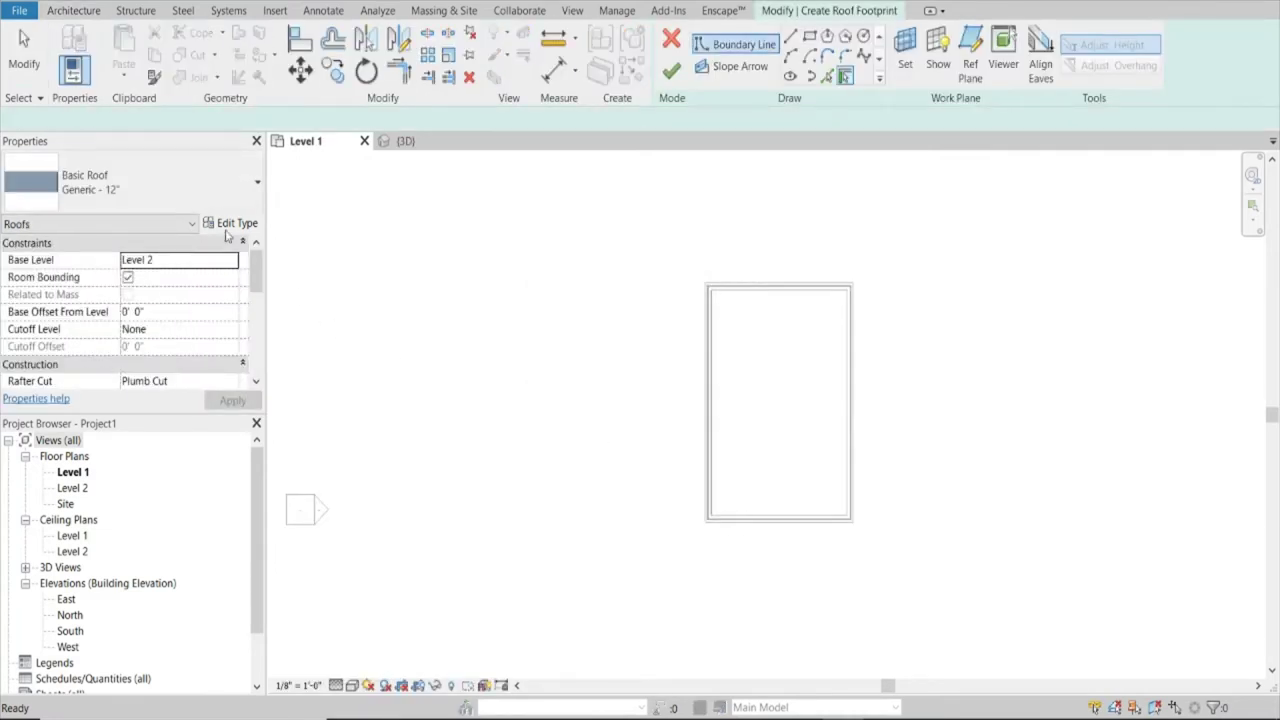
{"action": "left_click", "coordinate": [234, 223]}
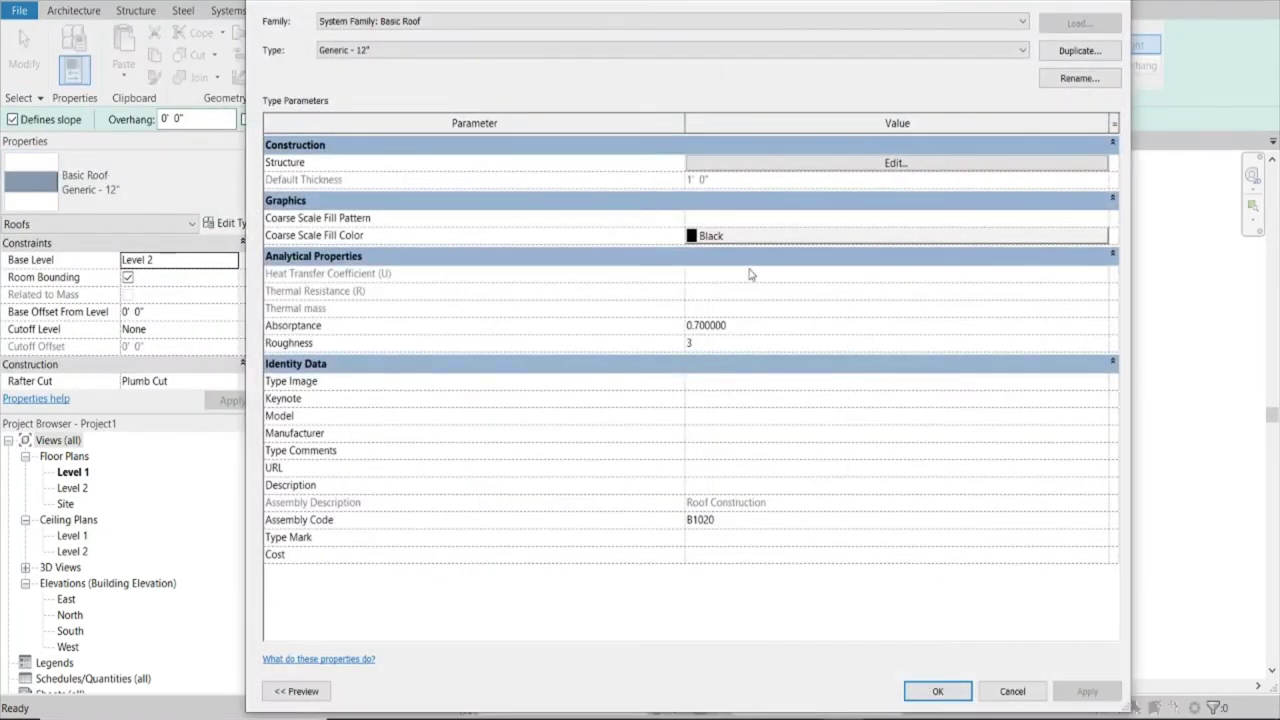
{"action": "left_click", "coordinate": [1079, 50]}
{"action": "type", "text": "Generic - 2\""}
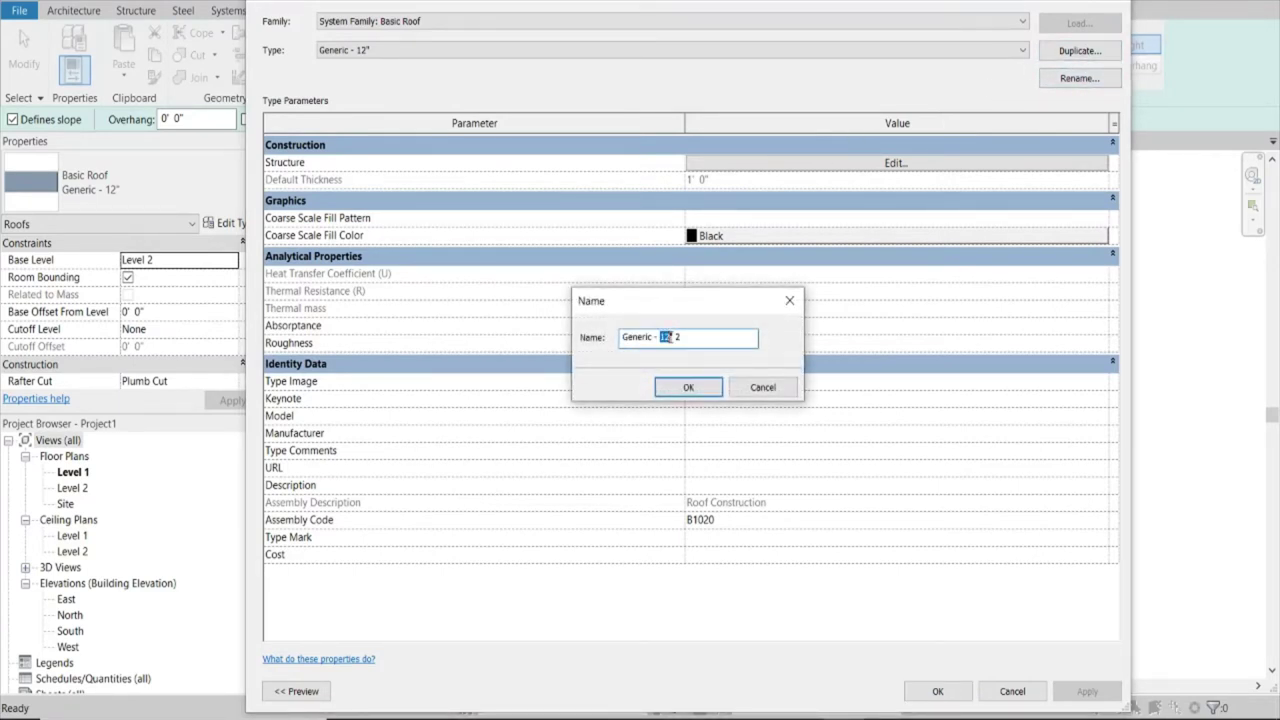
{"action": "left_click", "coordinate": [680, 386]}
{"action": "left_click", "coordinate": [847, 163]}
{"action": "type", "text": "0' 2\""}
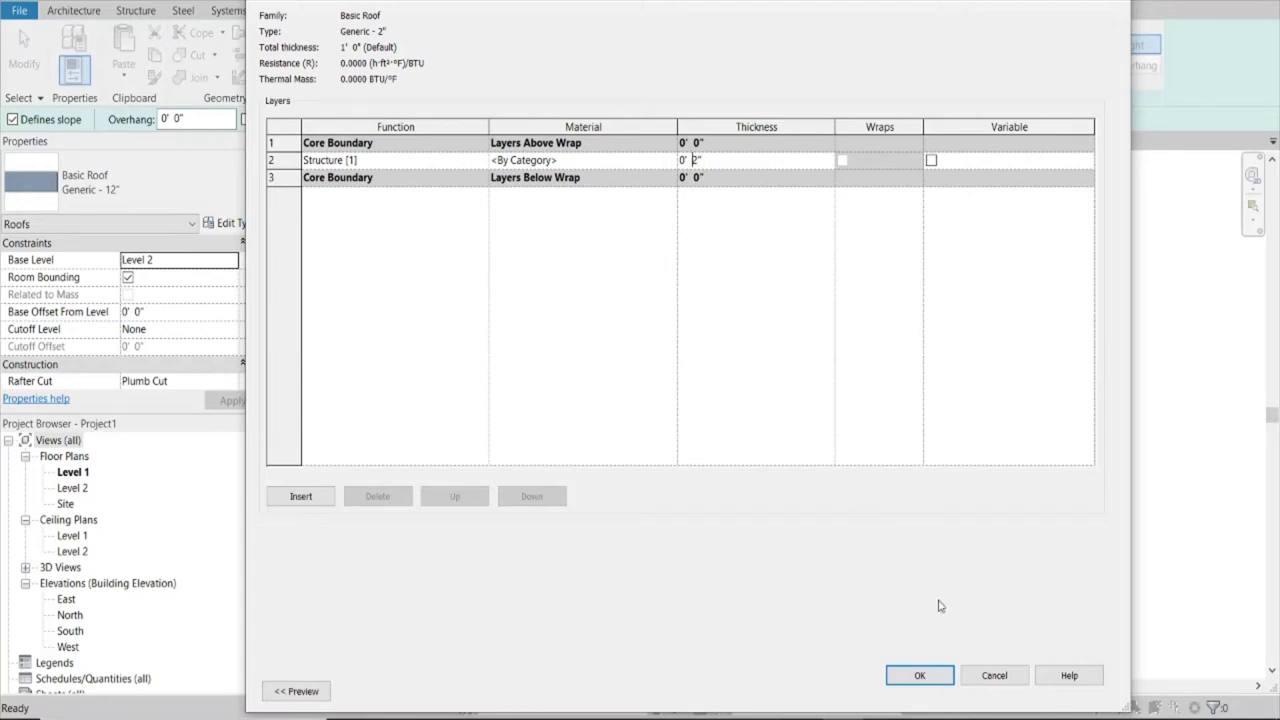
{"action": "left_click", "coordinate": [920, 675]}
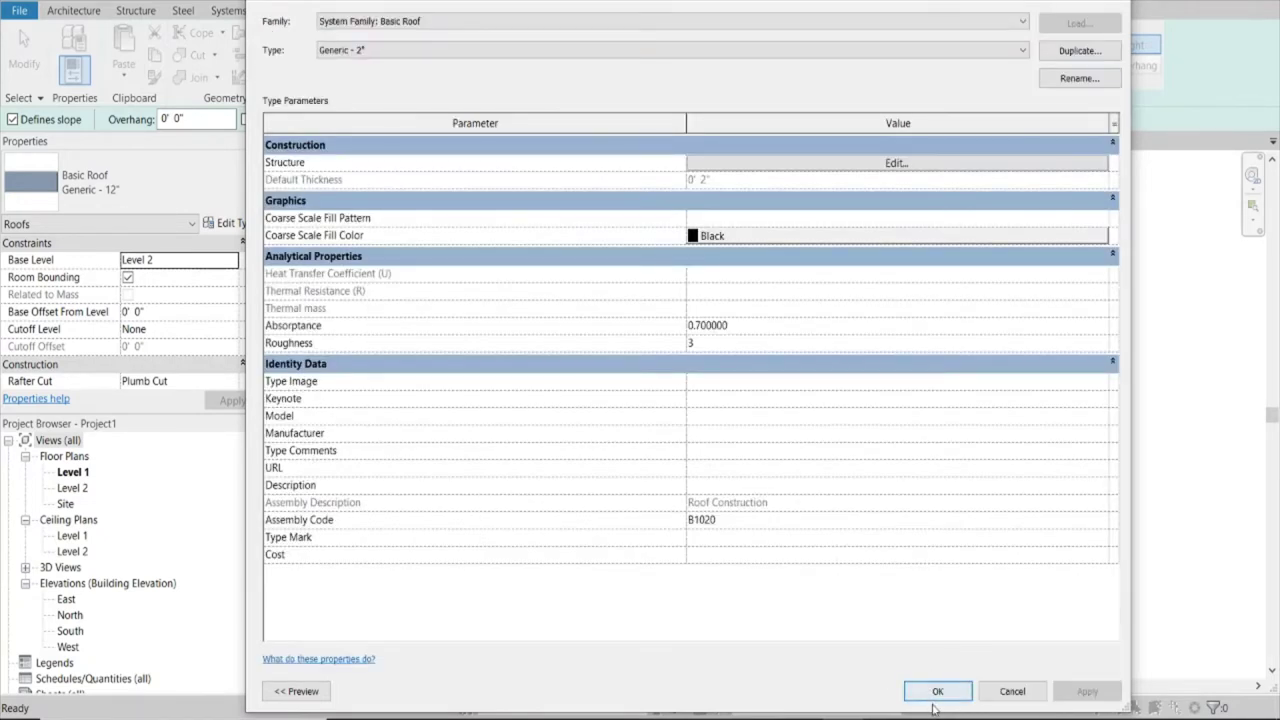
{"action": "left_click", "coordinate": [938, 692]}
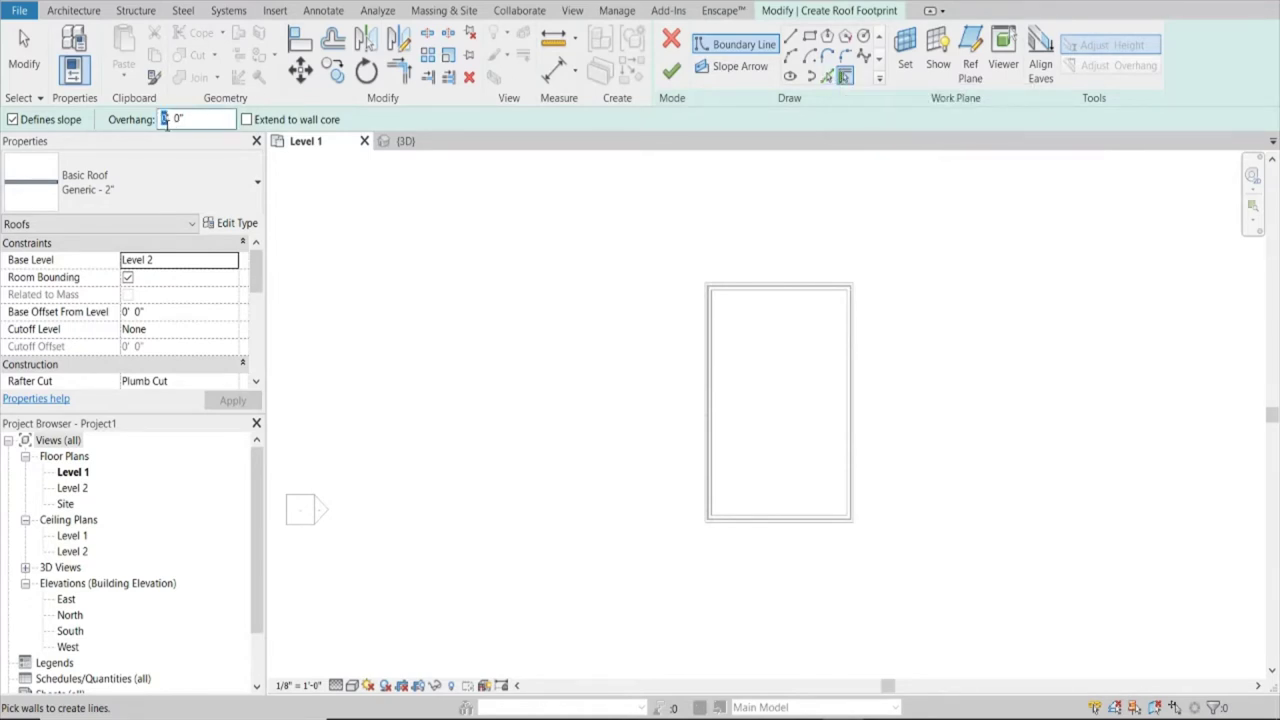
Pick the top, left, bottom and right walls as the roof footprint edges
{"action": "left_click", "coordinate": [767, 285]}
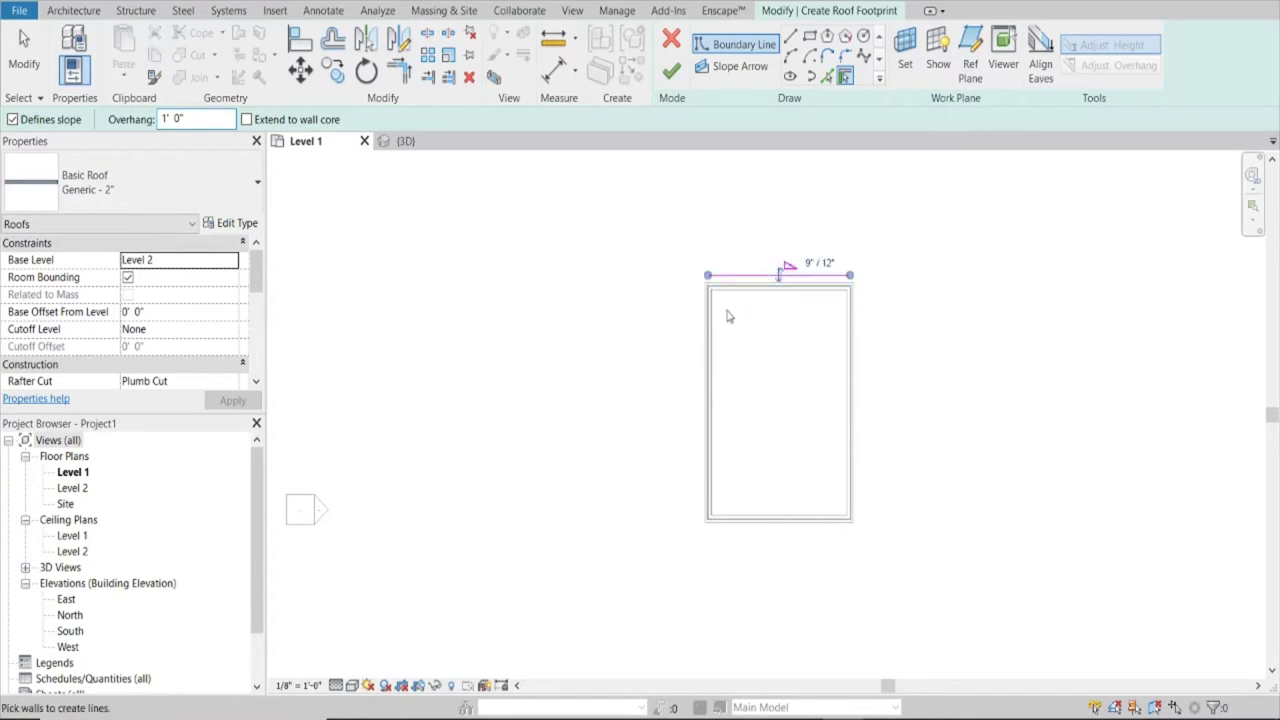
{"action": "left_click", "coordinate": [710, 335]}
{"action": "left_click", "coordinate": [774, 518]}
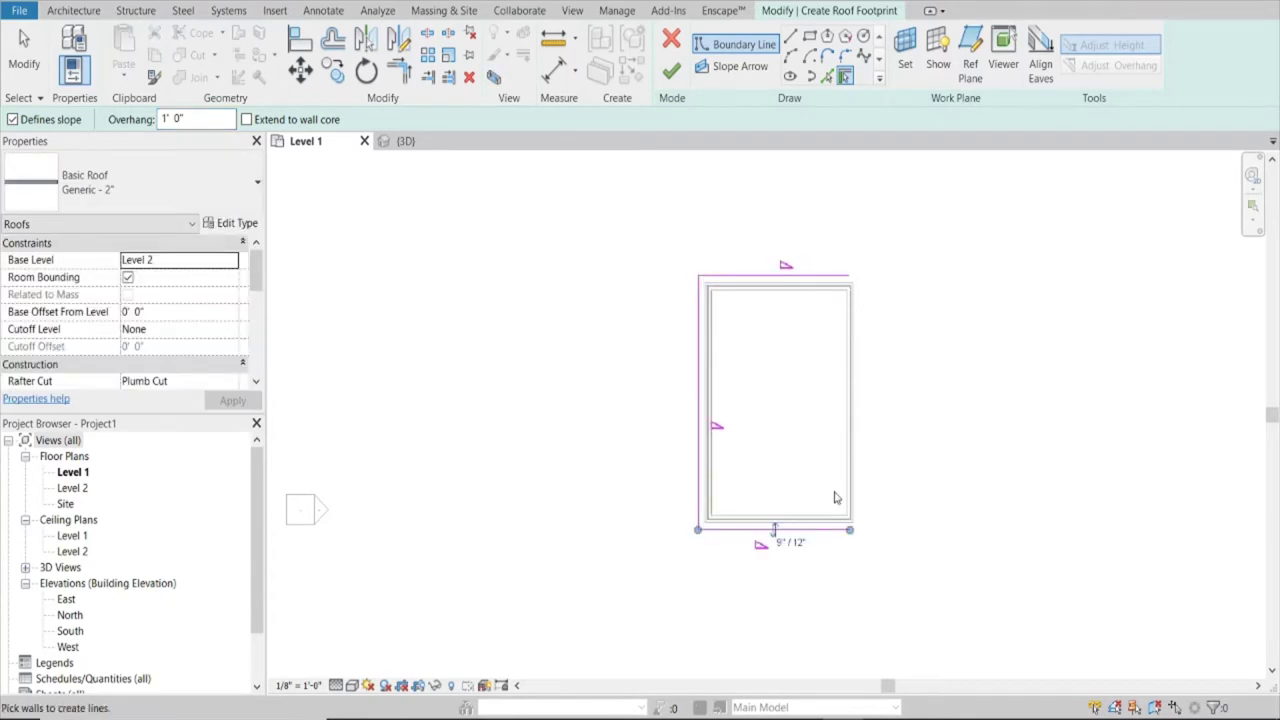
{"action": "left_click", "coordinate": [850, 474]}
Clear Defines Slope on two opposite footprint edges and finish the gable roof
{"action": "key", "text": "ctrl+Tab"}
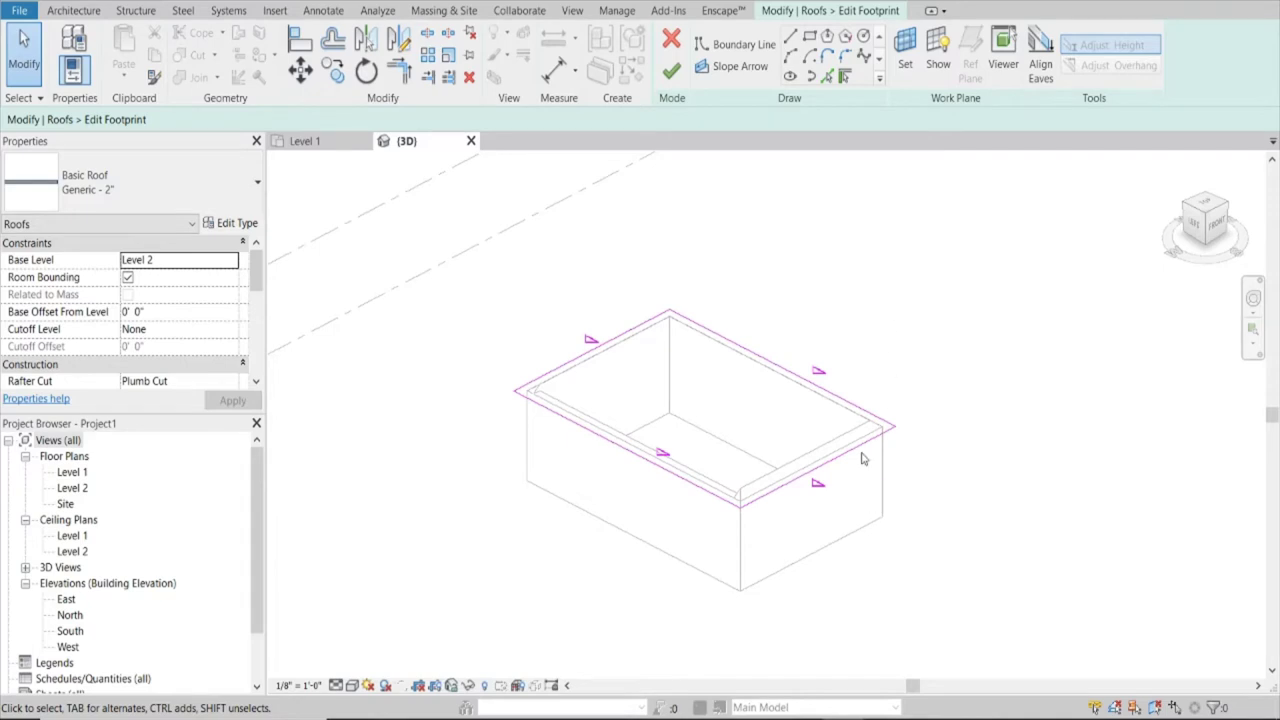
{"action": "left_click", "coordinate": [829, 459]}
{"action": "left_click", "coordinate": [600, 348], "text": "ctrl"}
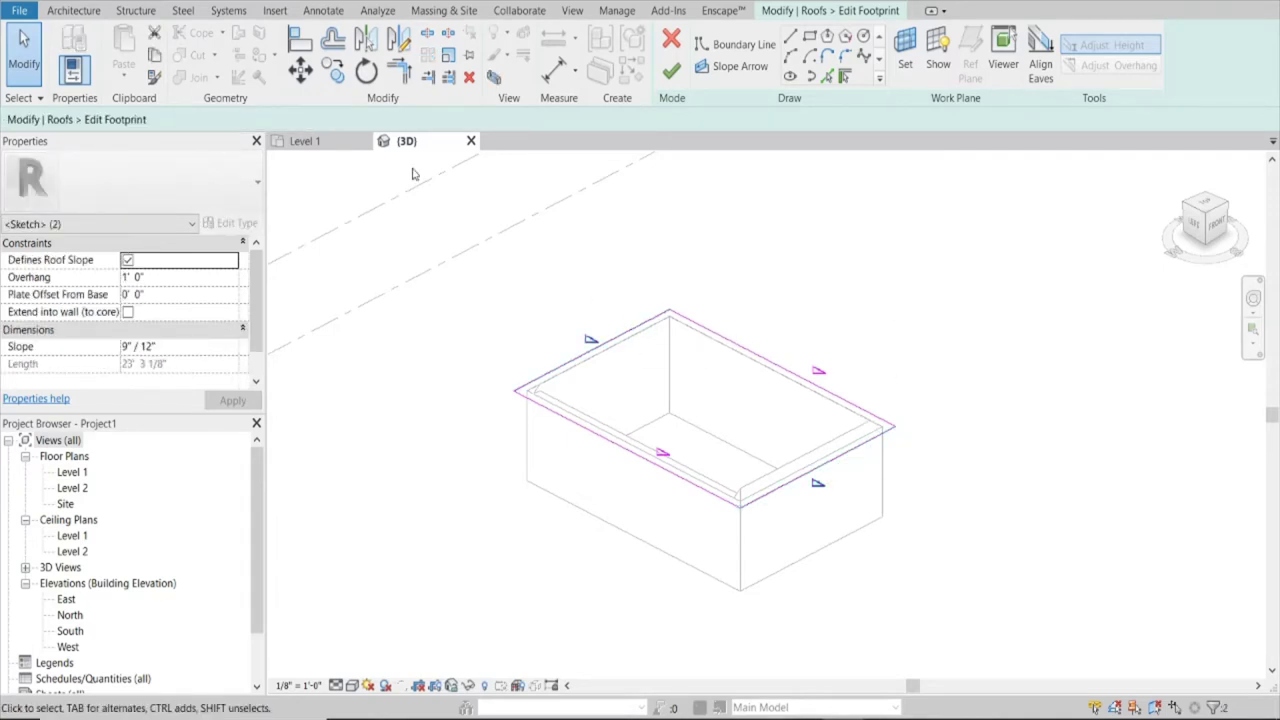
{"action": "left_click", "coordinate": [327, 119]}
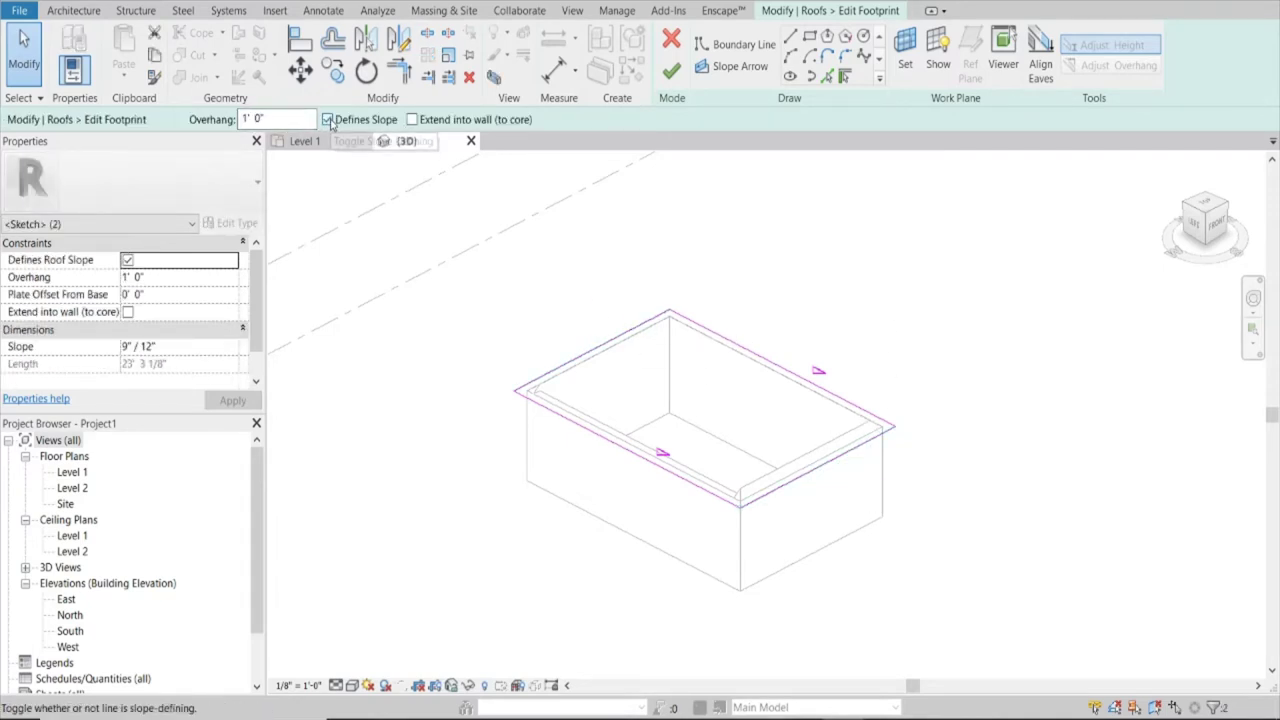
{"action": "key", "text": "Escape"}
{"action": "left_click", "coordinate": [672, 72]}
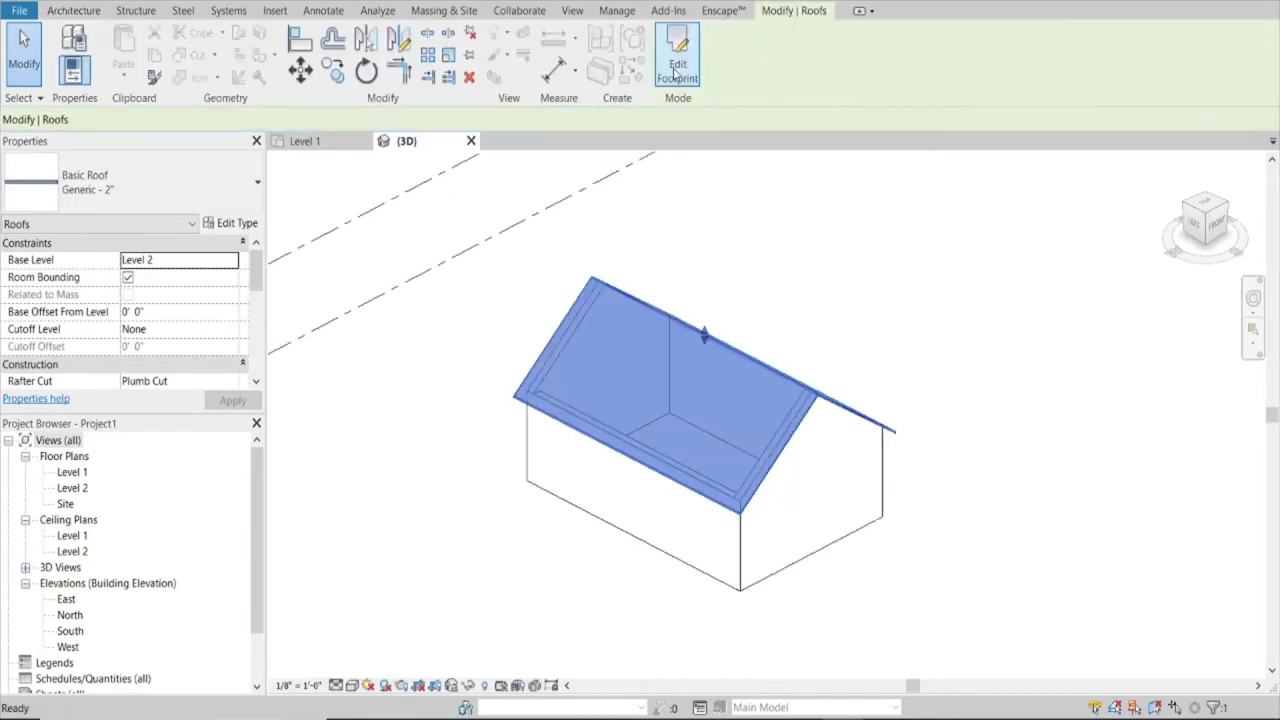
Orbit the 3D view to look at the gable end above the walls
{"action": "left_click", "coordinate": [892, 316]}
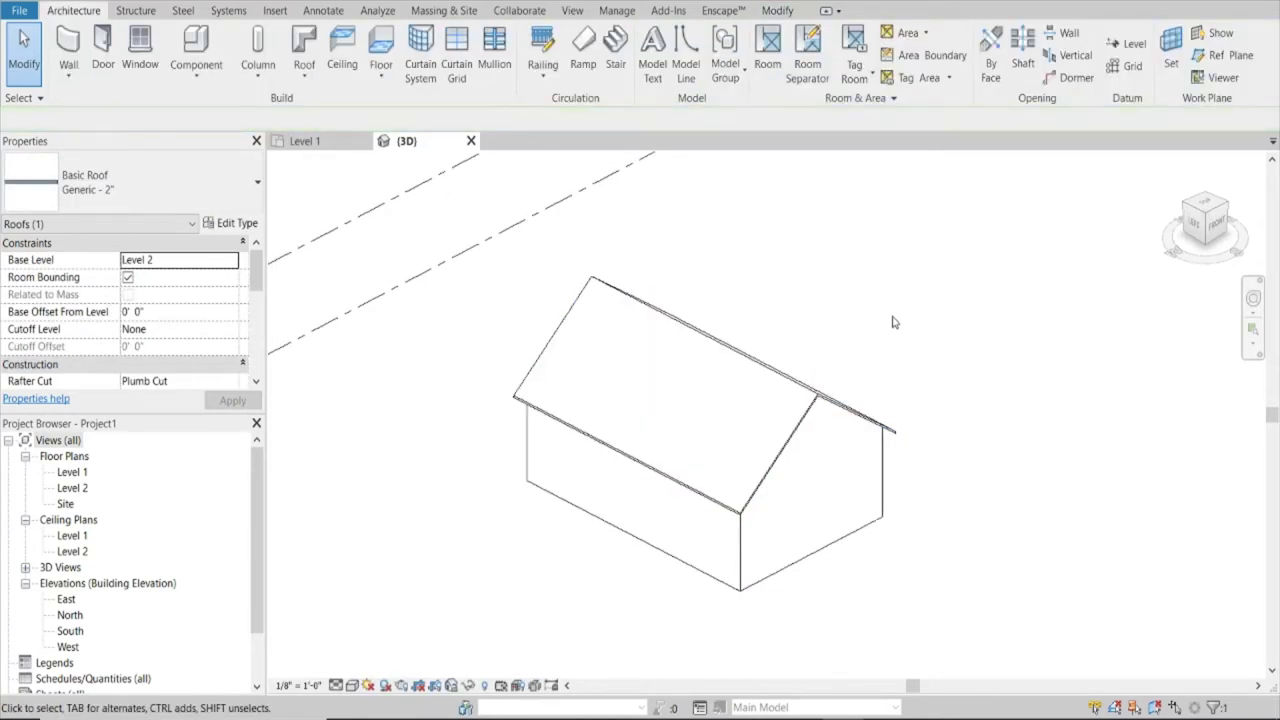
{"action": "left_click", "coordinate": [884, 480]}
{"action": "scroll", "coordinate": [900, 440], "scroll_direction": "down", "scroll_amount": 2}
{"action": "key", "text": "Escape"}
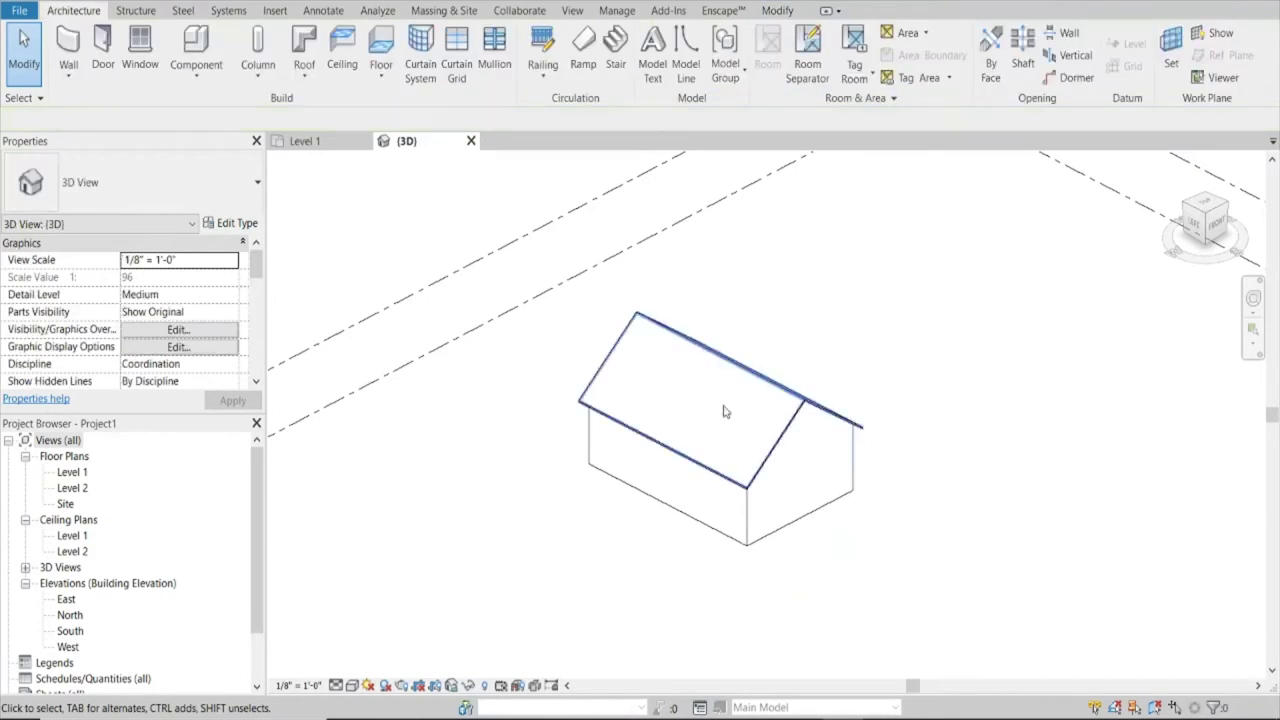
{"action": "mouse_move", "coordinate": [726, 409]}
{"action": "middle_mouse_down", "text": "shift"}
{"action": "mouse_move", "coordinate": [891, 366]}
{"action": "mouse_move", "coordinate": [740, 229]}
{"action": "mouse_move", "coordinate": [634, 206]}
{"action": "mouse_move", "coordinate": [777, 169]}
{"action": "mouse_move", "coordinate": [903, 206]}
{"action": "mouse_move", "coordinate": [963, 246]}
{"action": "mouse_move", "coordinate": [835, 258]}
{"action": "mouse_move", "coordinate": [777, 289]}
{"action": "middle_mouse_up", "text": "shift"}
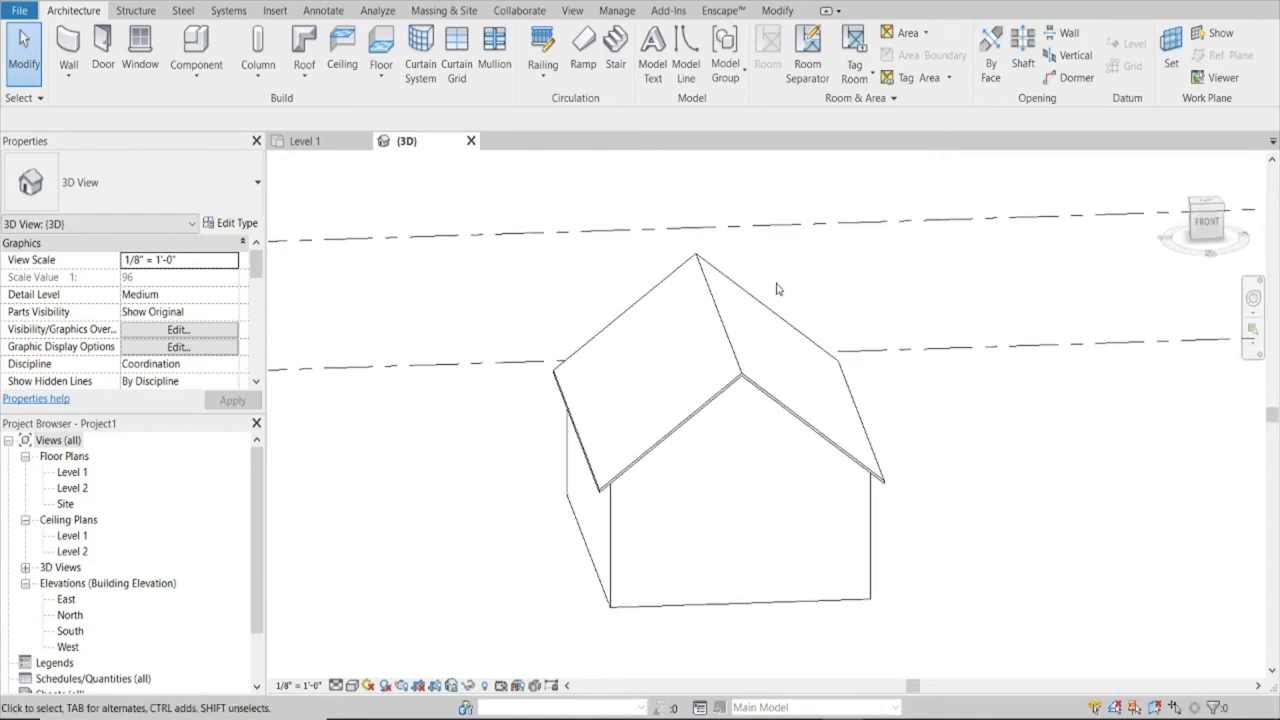
Draw a section line across the building from left to right
{"action": "left_click", "coordinate": [669, 467]}
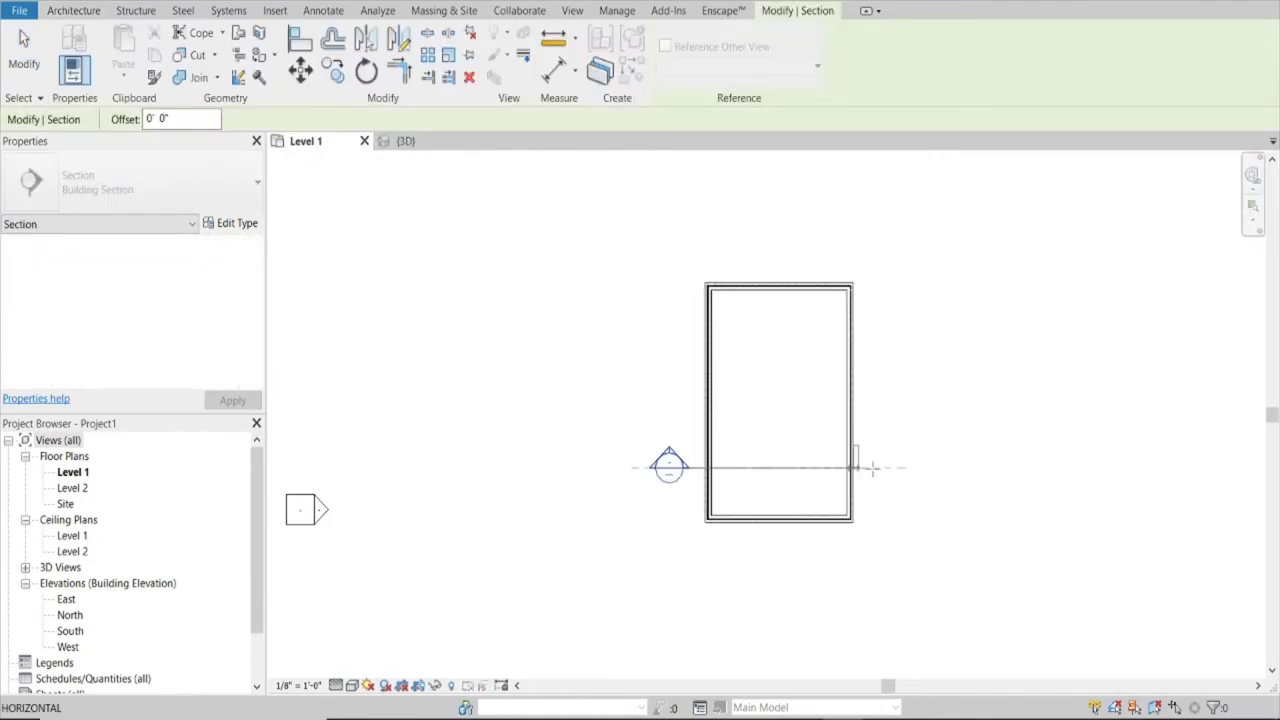
{"action": "left_click", "coordinate": [892, 467]}
{"action": "scroll", "coordinate": [664, 449], "scroll_direction": "up", "scroll_amount": 2}
{"action": "key", "text": "Escape"}
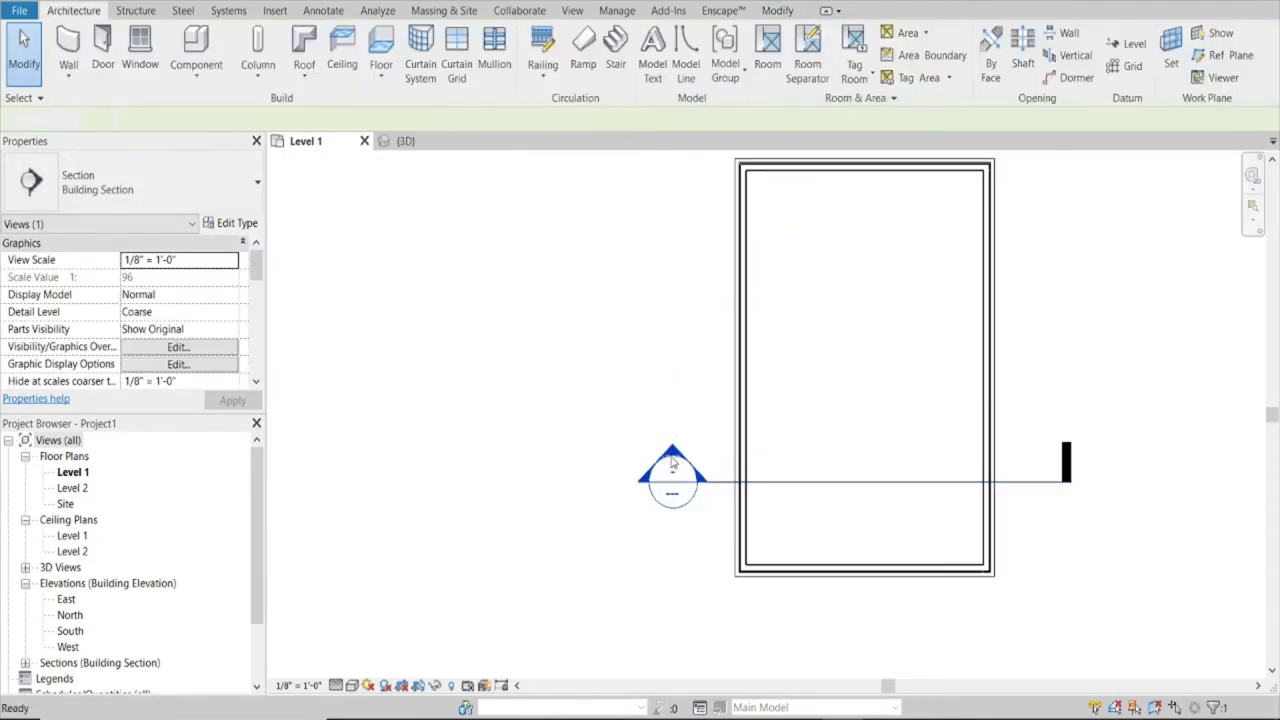
Open the Section 1 view and select the roof to review its properties
{"action": "double_click", "coordinate": [676, 455]}
{"action": "scroll", "coordinate": [628, 395], "scroll_direction": "up", "scroll_amount": 2}
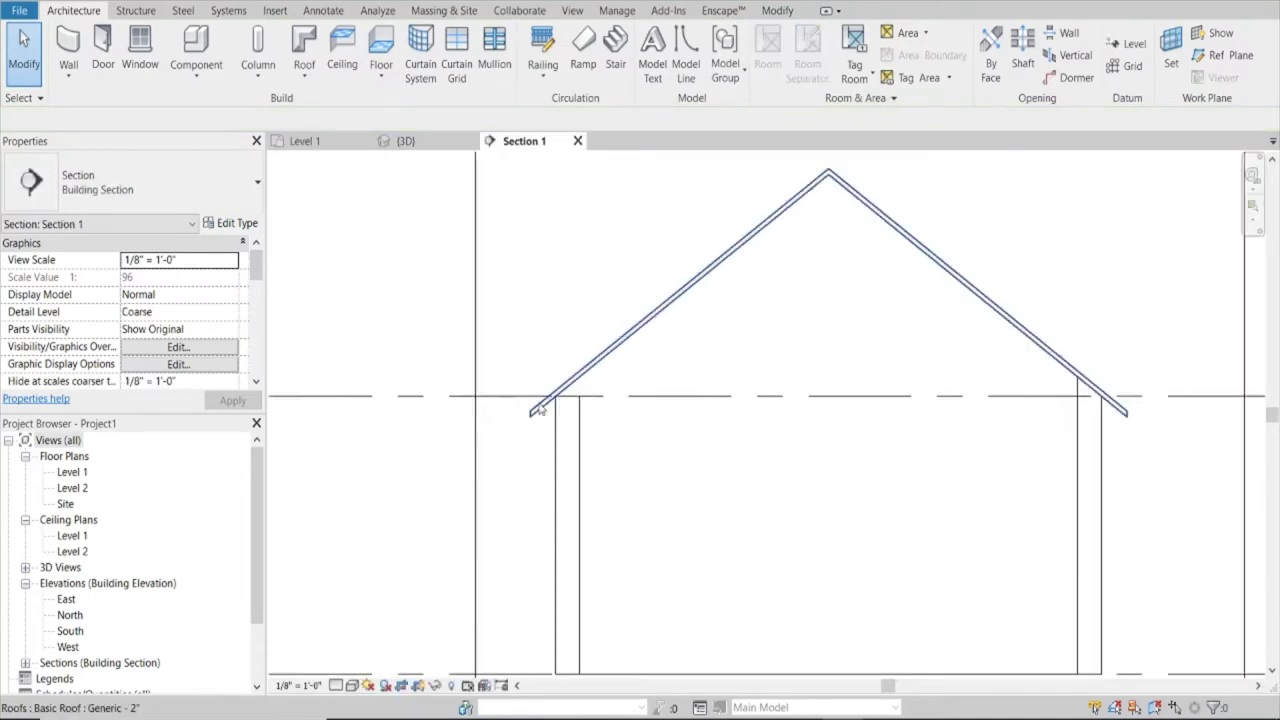
{"action": "scroll", "coordinate": [628, 393], "scroll_direction": "up", "scroll_amount": 2}
{"action": "left_click", "coordinate": [610, 358]}
{"action": "scroll", "coordinate": [563, 403], "scroll_direction": "up", "scroll_amount": 2}
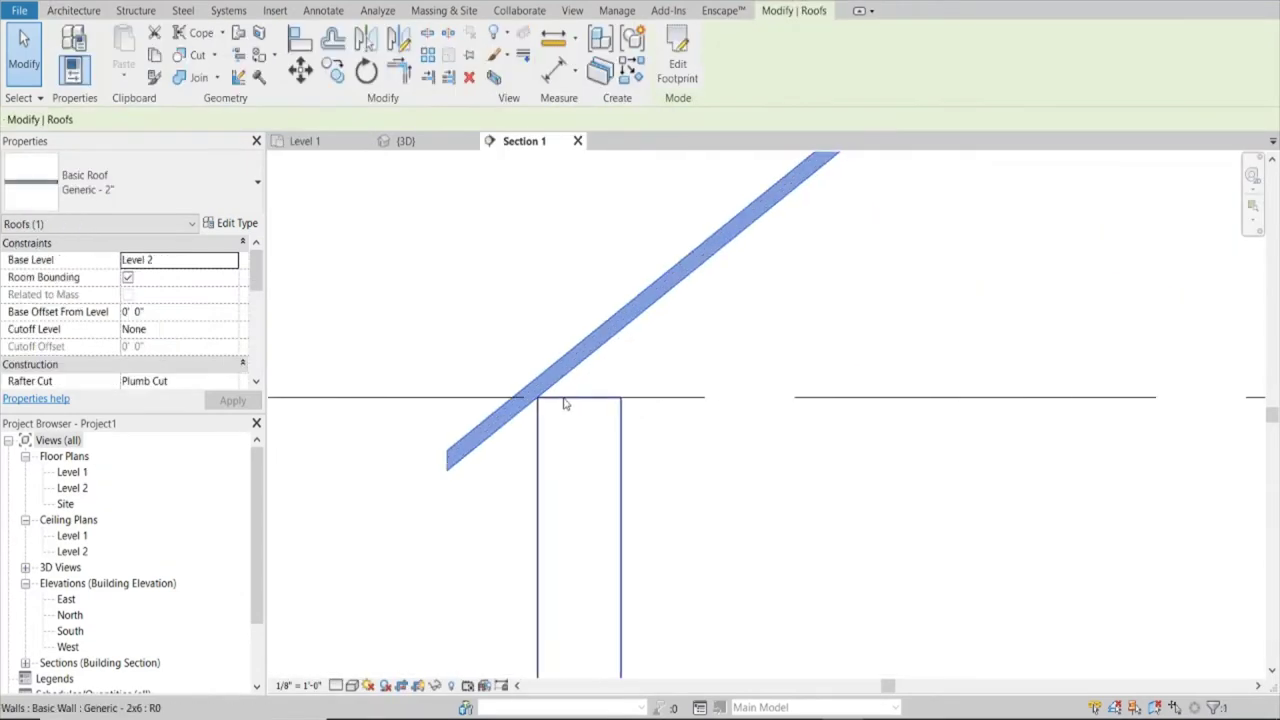
{"action": "scroll", "coordinate": [578, 400], "scroll_direction": "down", "scroll_amount": 3}
{"action": "scroll", "coordinate": [578, 400], "scroll_direction": "down", "scroll_amount": 3}
{"action": "scroll", "coordinate": [938, 356], "scroll_direction": "up", "scroll_amount": 4}
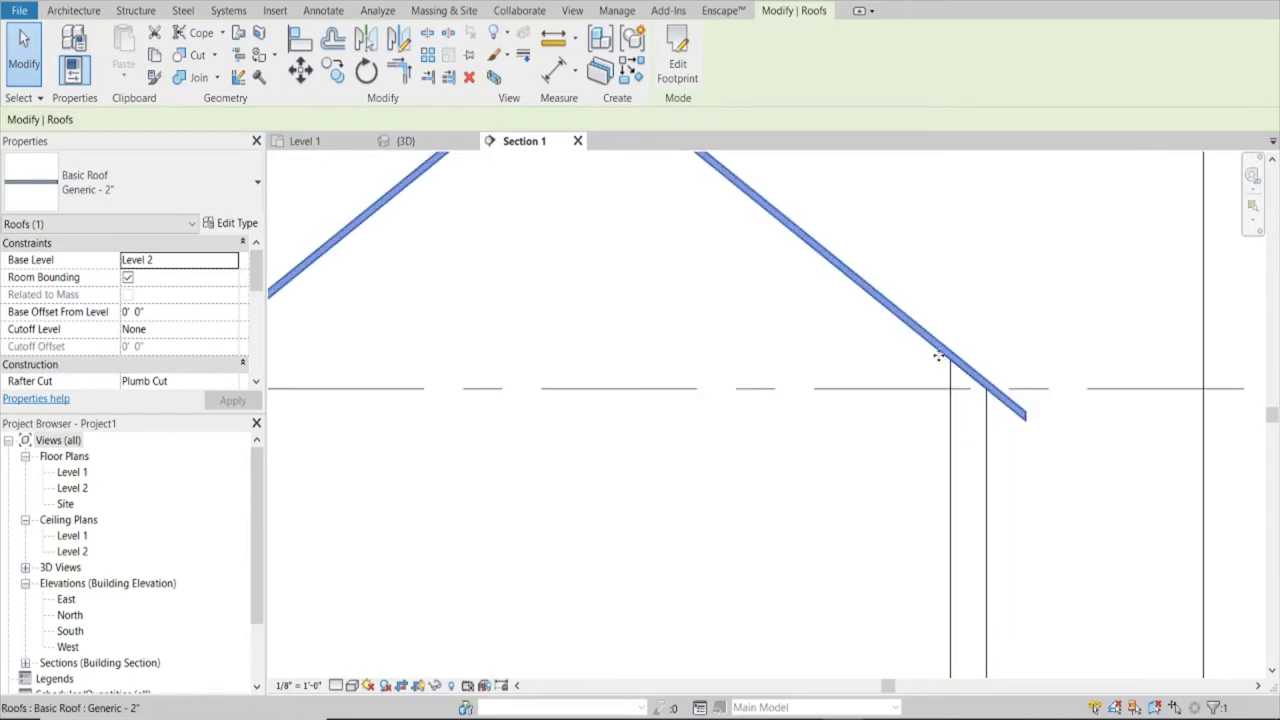
{"action": "left_click", "coordinate": [1000, 260]}
{"action": "scroll", "coordinate": [1000, 260], "scroll_direction": "down", "scroll_amount": 3}
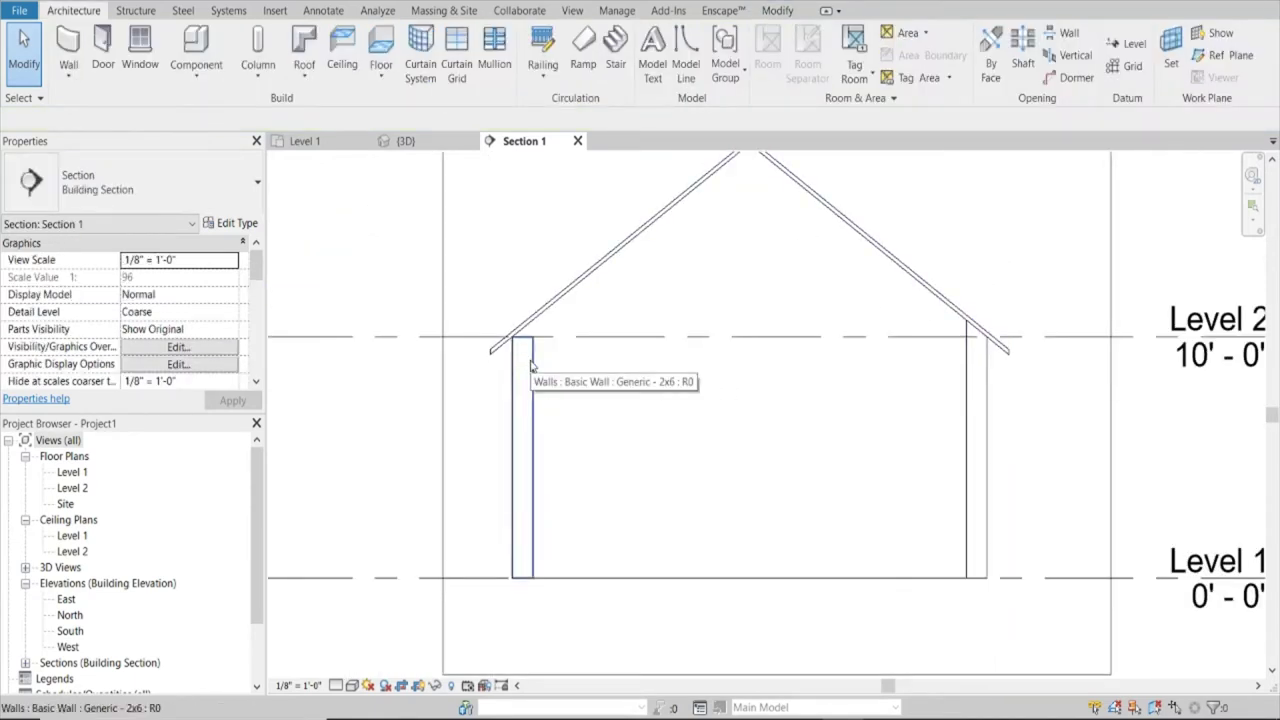
Attach the top of the right wall to the gable roof
{"action": "left_click", "coordinate": [962, 371]}
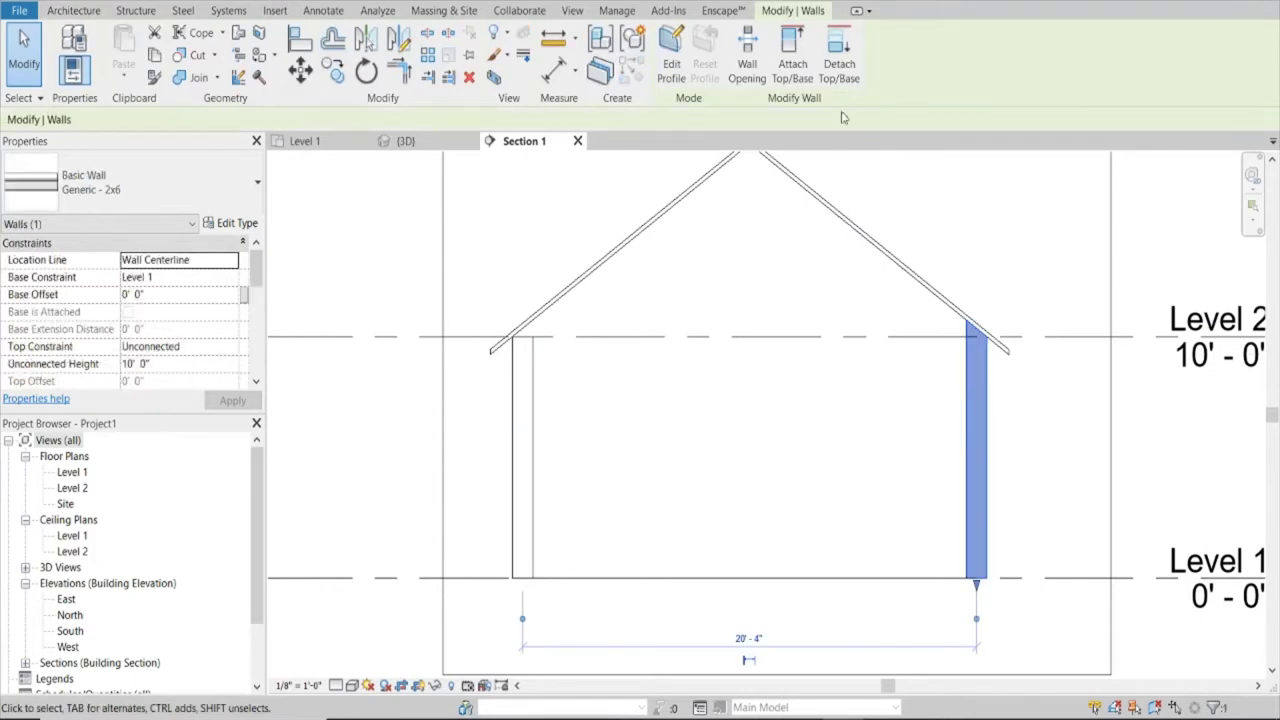
{"action": "left_click", "coordinate": [792, 48]}
{"action": "left_click", "coordinate": [957, 309]}
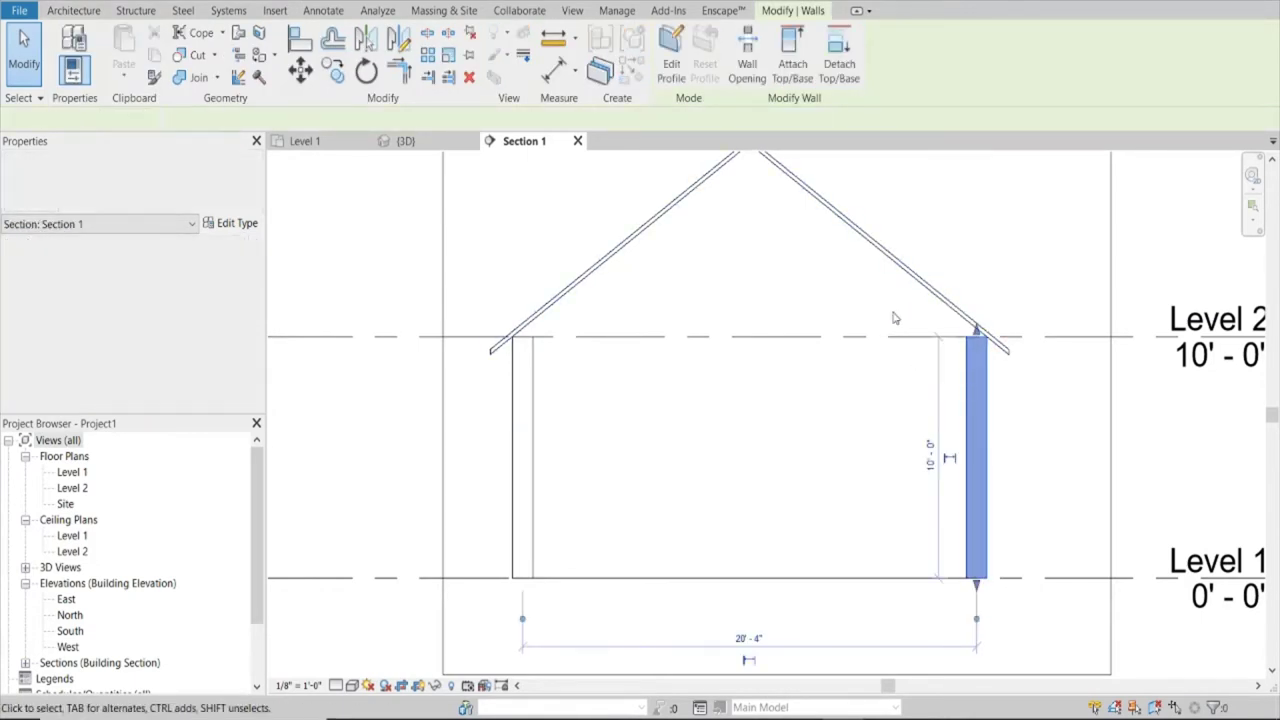
{"action": "left_click", "coordinate": [1003, 258]}
Set Section 1's detail level to Fine so the wall layers show
{"action": "scroll", "coordinate": [566, 314], "scroll_direction": "up", "scroll_amount": 4}
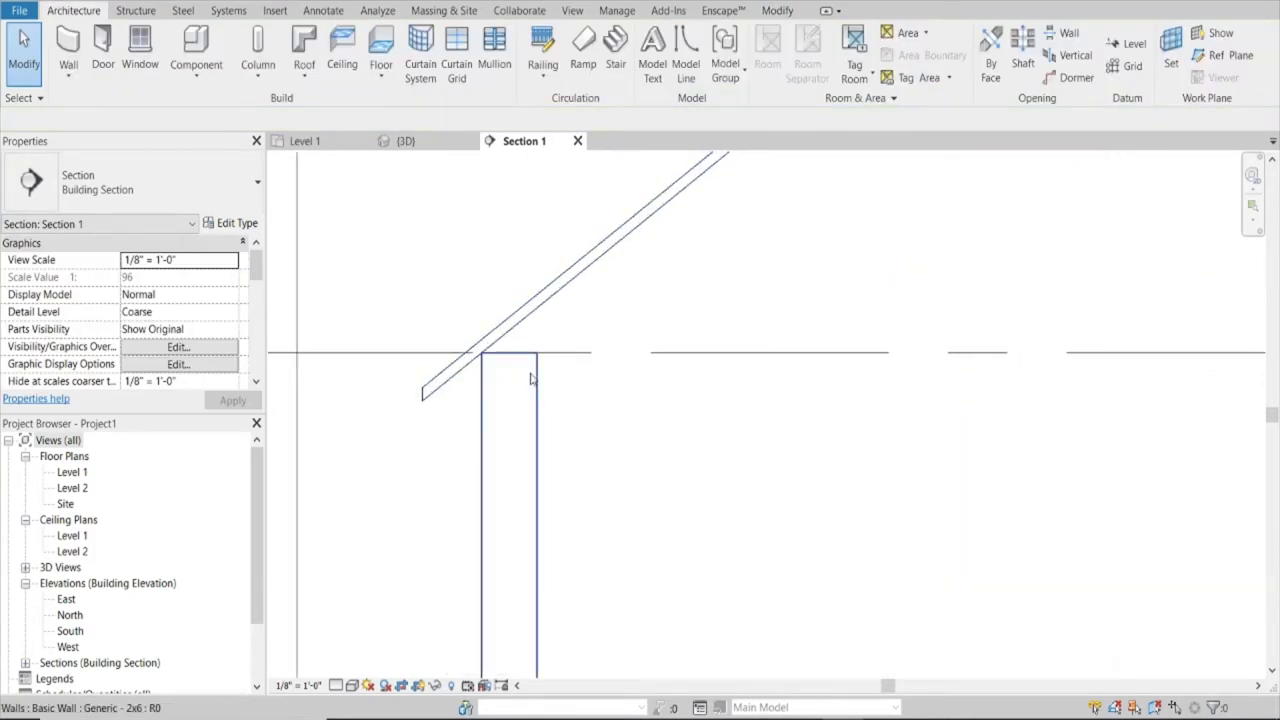
{"action": "scroll", "coordinate": [508, 357], "scroll_direction": "up", "scroll_amount": 3}
{"action": "scroll", "coordinate": [520, 363], "scroll_direction": "up", "scroll_amount": 2}
{"action": "scroll", "coordinate": [521, 365], "scroll_direction": "down", "scroll_amount": 2}
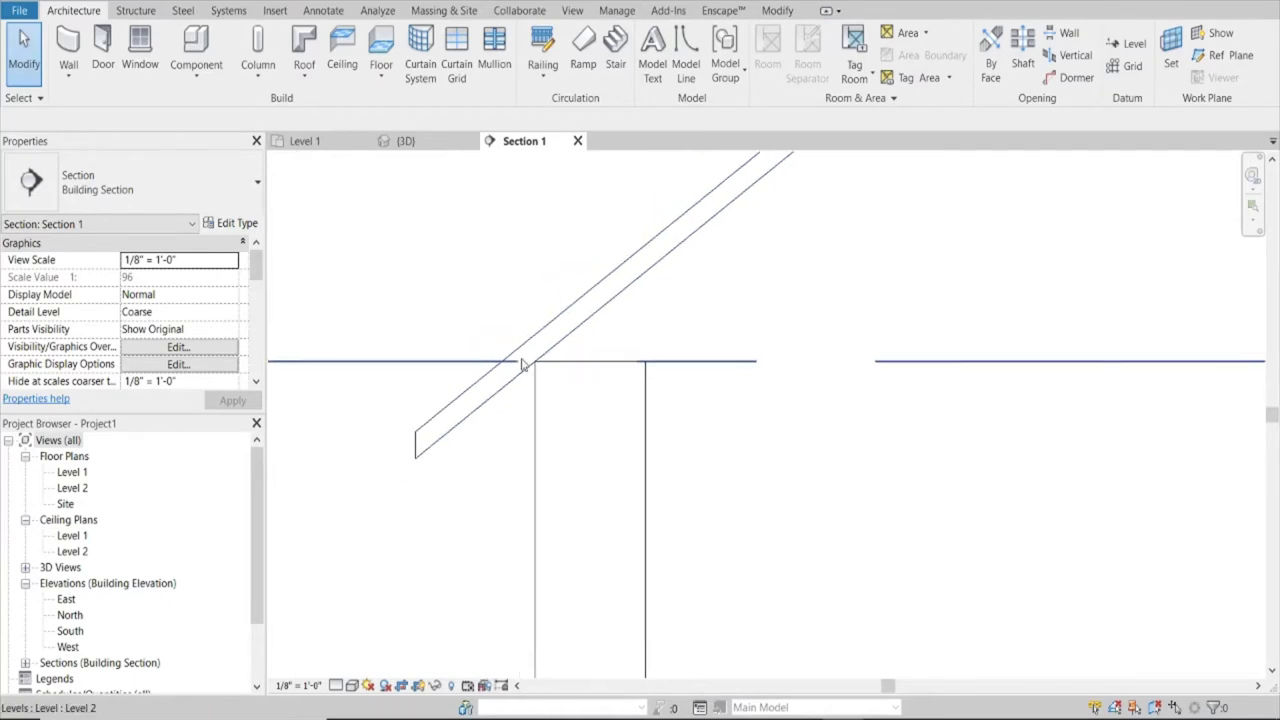
{"action": "left_click", "coordinate": [298, 685]}
{"action": "left_click", "coordinate": [337, 685]}
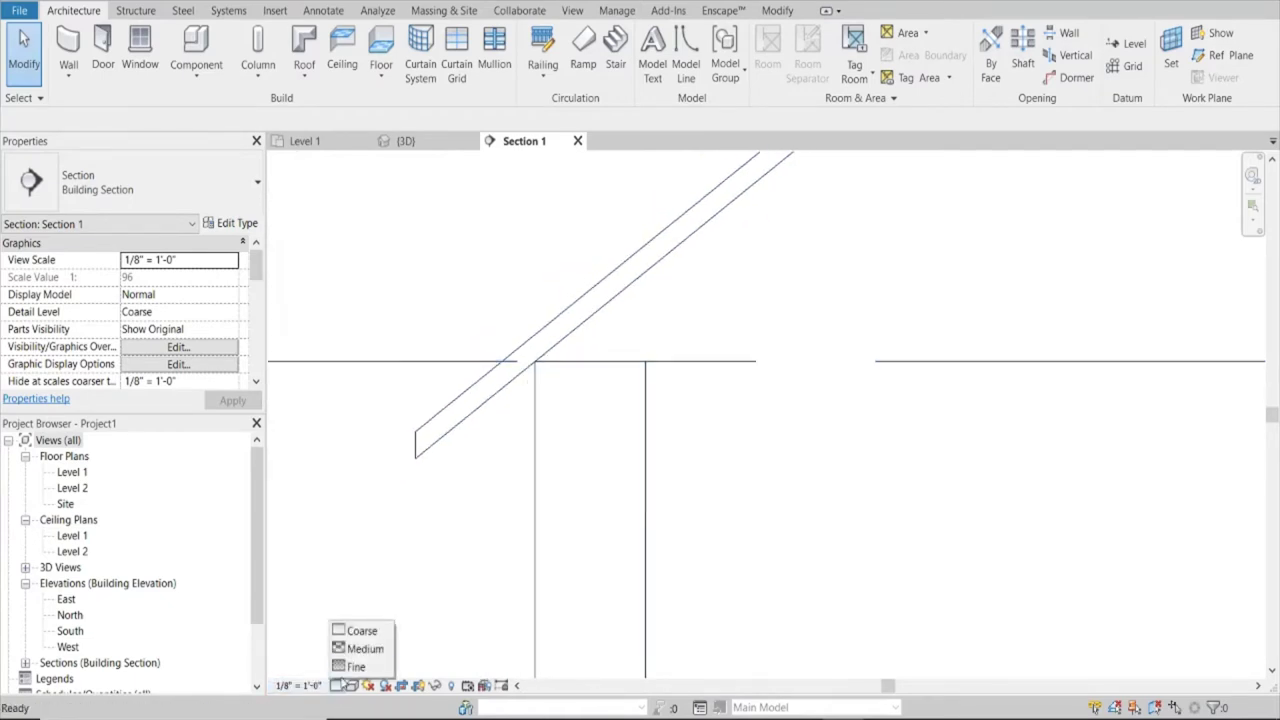
{"action": "left_click", "coordinate": [356, 666]}
{"action": "middle_click_drag", "start_coordinate": [700, 451], "coordinate": [697, 391]}
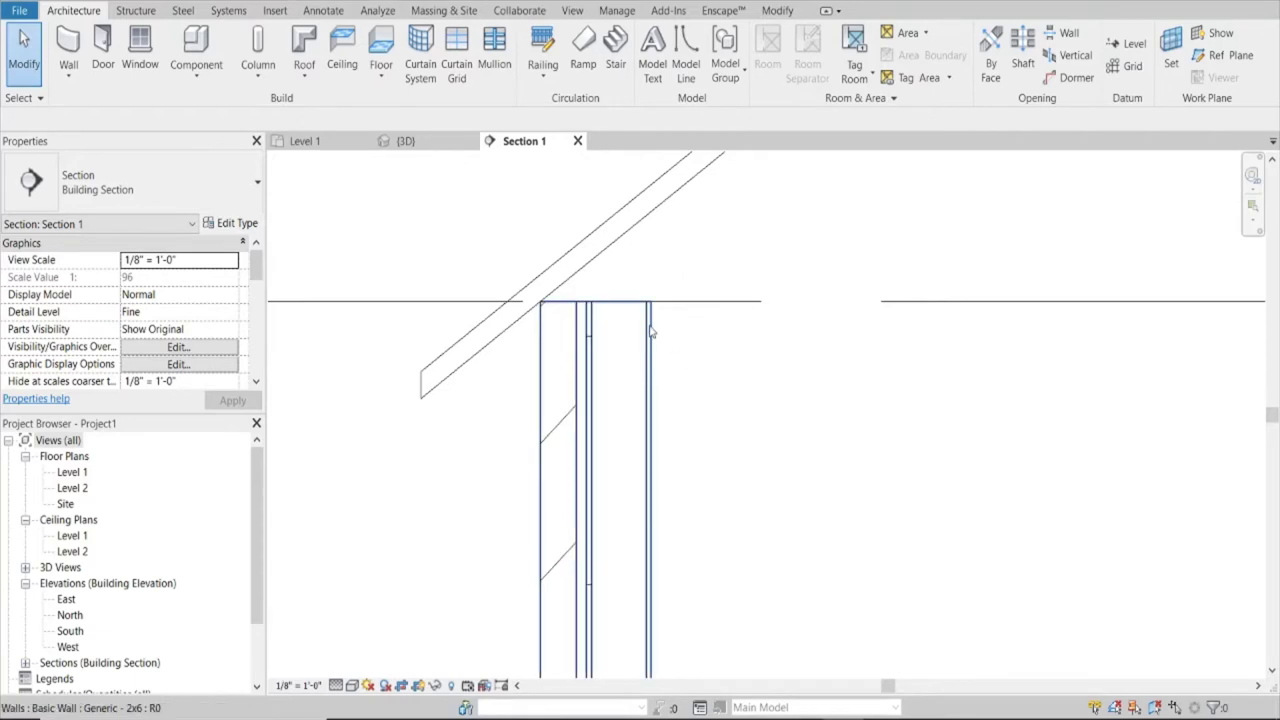
{"action": "scroll", "coordinate": [600, 294], "scroll_direction": "up", "scroll_amount": 1}
{"action": "scroll", "coordinate": [491, 300], "scroll_direction": "up", "scroll_amount": 1}
{"action": "scroll", "coordinate": [471, 400], "scroll_direction": "down", "scroll_amount": 1}
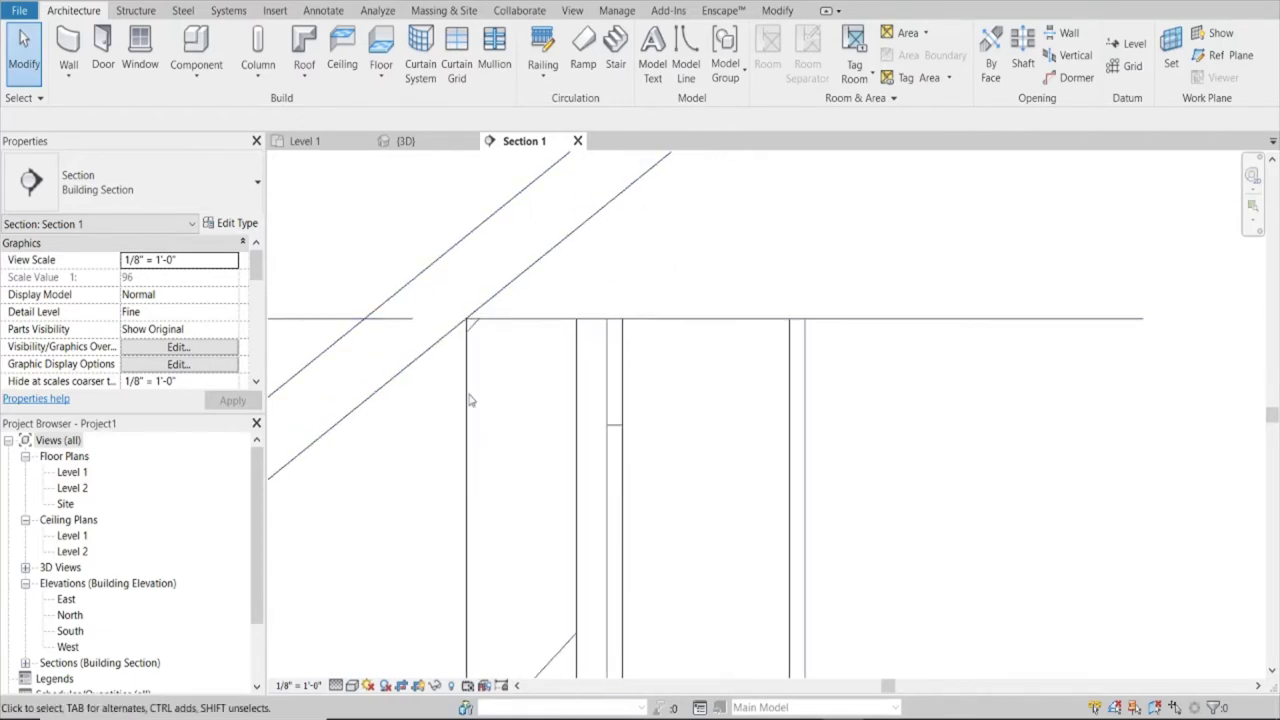
{"action": "scroll", "coordinate": [670, 365], "scroll_direction": "down", "scroll_amount": 1}
{"action": "scroll", "coordinate": [670, 365], "scroll_direction": "down", "scroll_amount": 1}
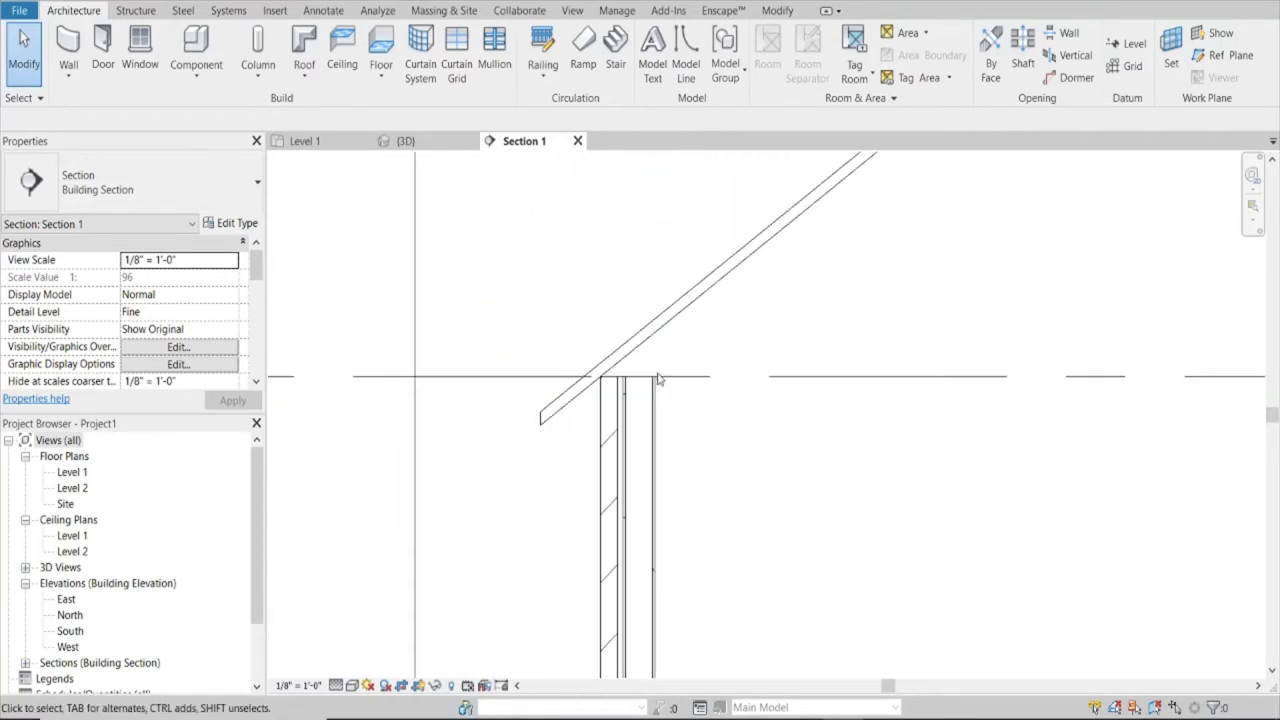
{"action": "scroll", "coordinate": [658, 378], "scroll_direction": "down", "scroll_amount": 1}
{"action": "scroll", "coordinate": [686, 371], "scroll_direction": "down", "scroll_amount": 1}
{"action": "scroll", "coordinate": [860, 285], "scroll_direction": "up", "scroll_amount": 1}
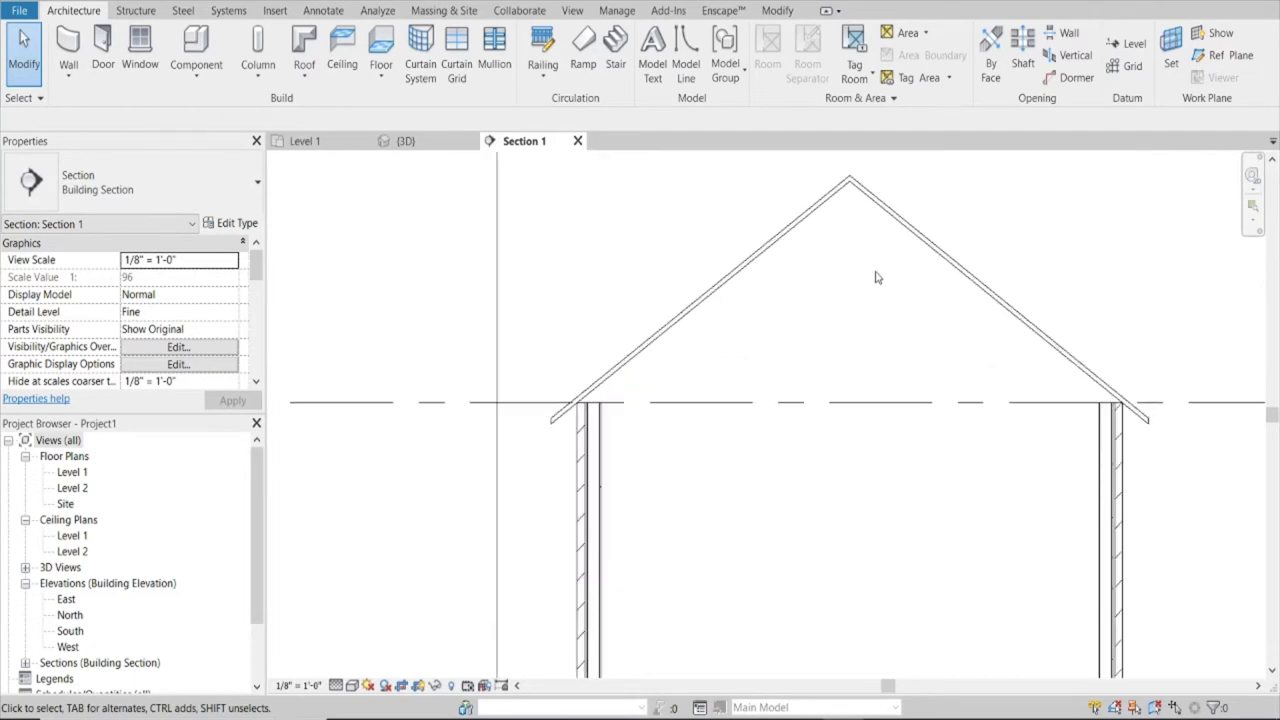
Create a Roofs-category in-place model named Roof Truss
{"action": "left_click", "coordinate": [196, 62]}
{"action": "left_click", "coordinate": [218, 147]}
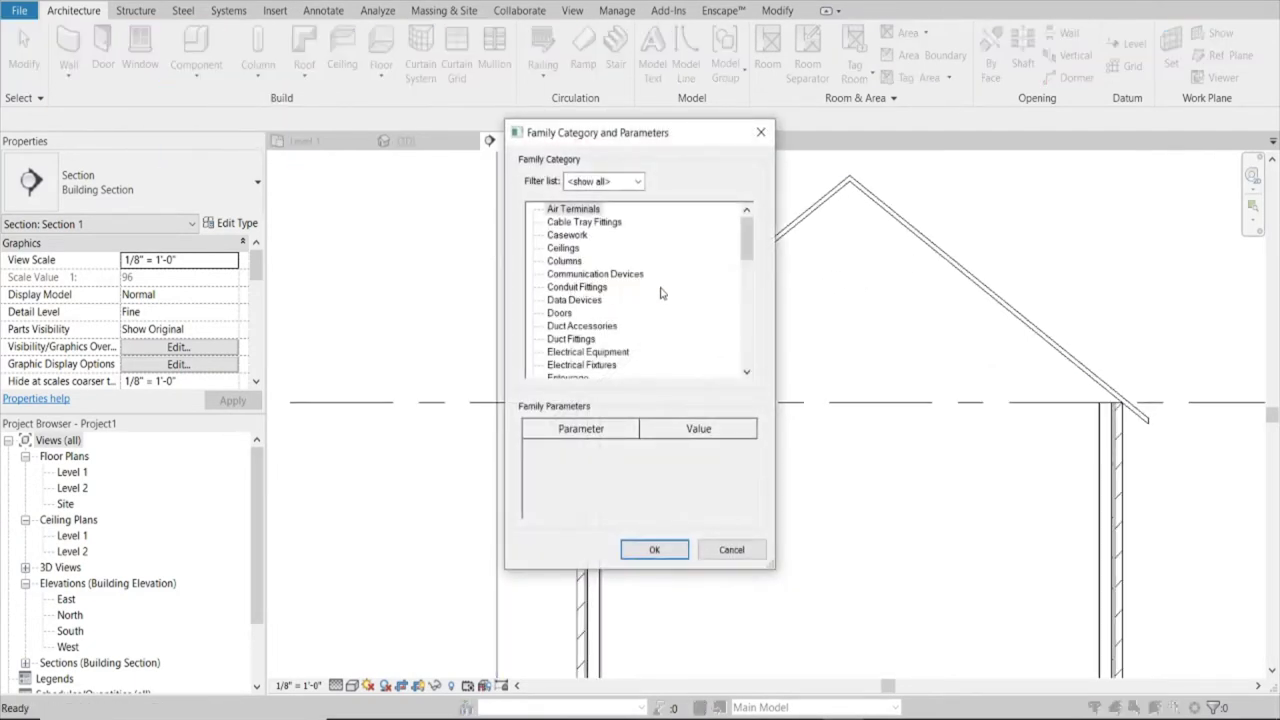
{"action": "left_click_drag", "start_coordinate": [750, 243], "coordinate": [746, 377]}
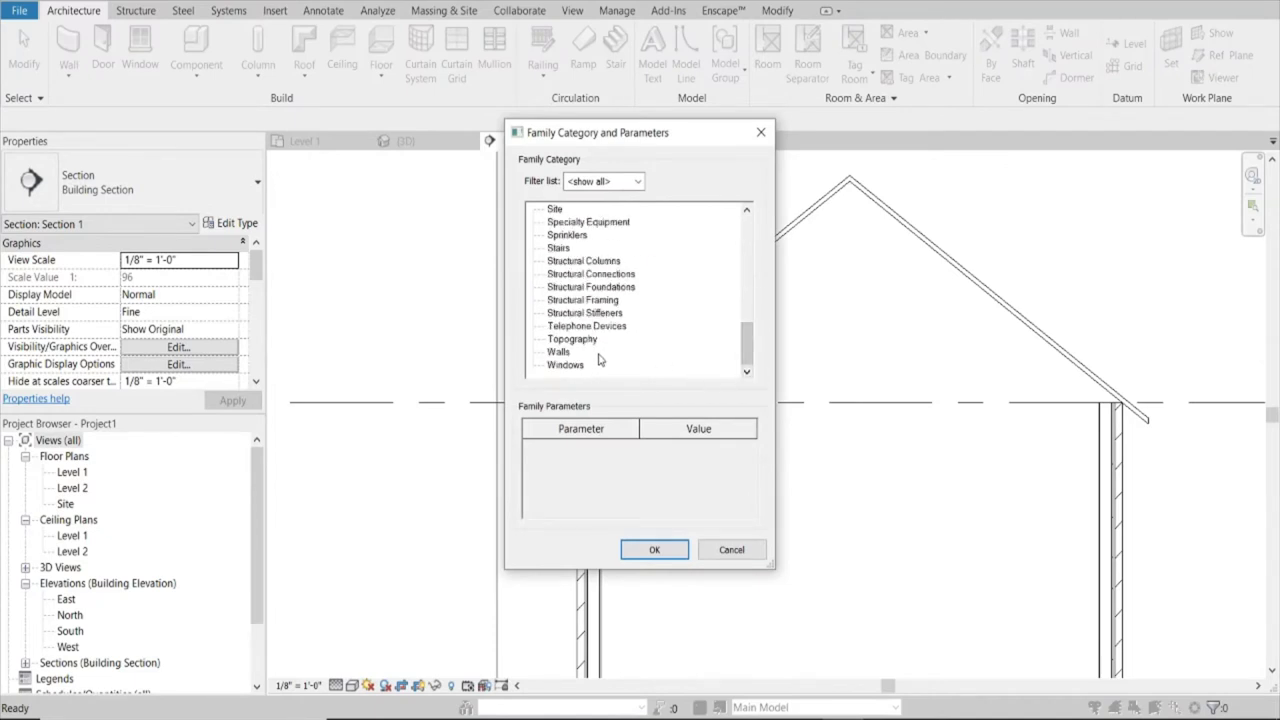
{"action": "scroll", "coordinate": [590, 340], "scroll_direction": "up", "scroll_amount": 1}
{"action": "scroll", "coordinate": [575, 300], "scroll_direction": "up", "scroll_amount": 2}
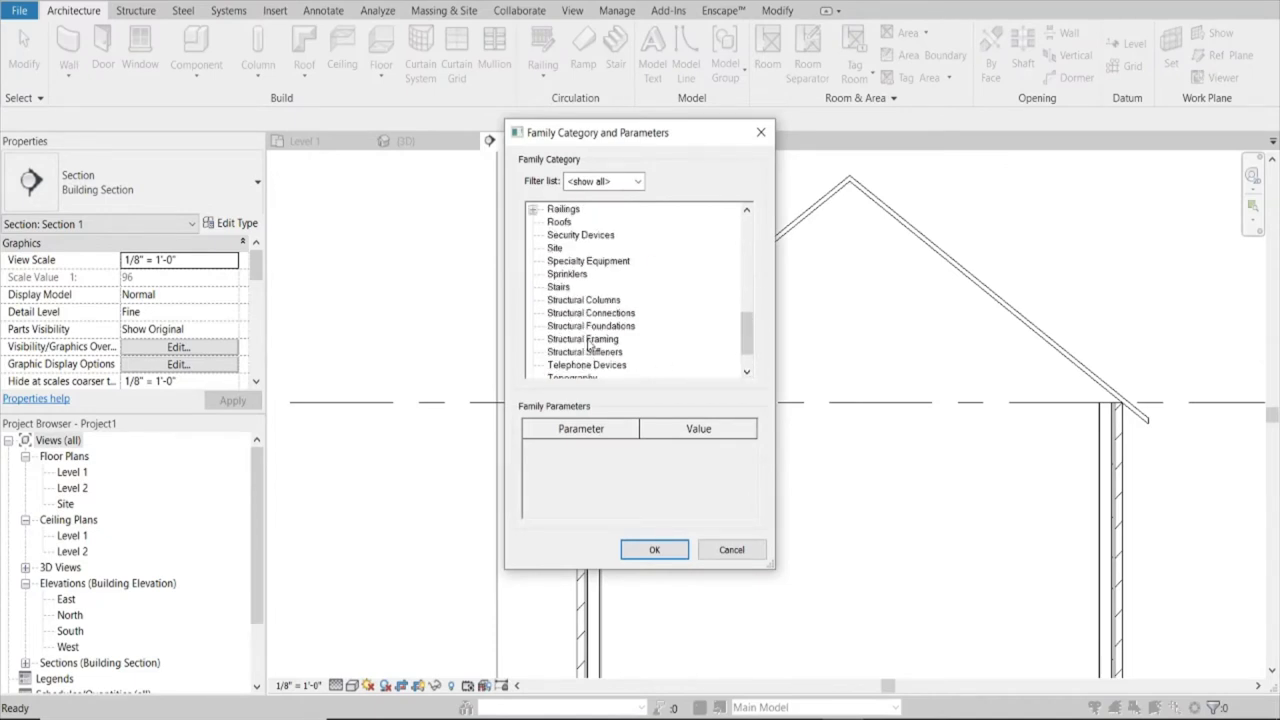
{"action": "scroll", "coordinate": [555, 265], "scroll_direction": "up", "scroll_amount": 2}
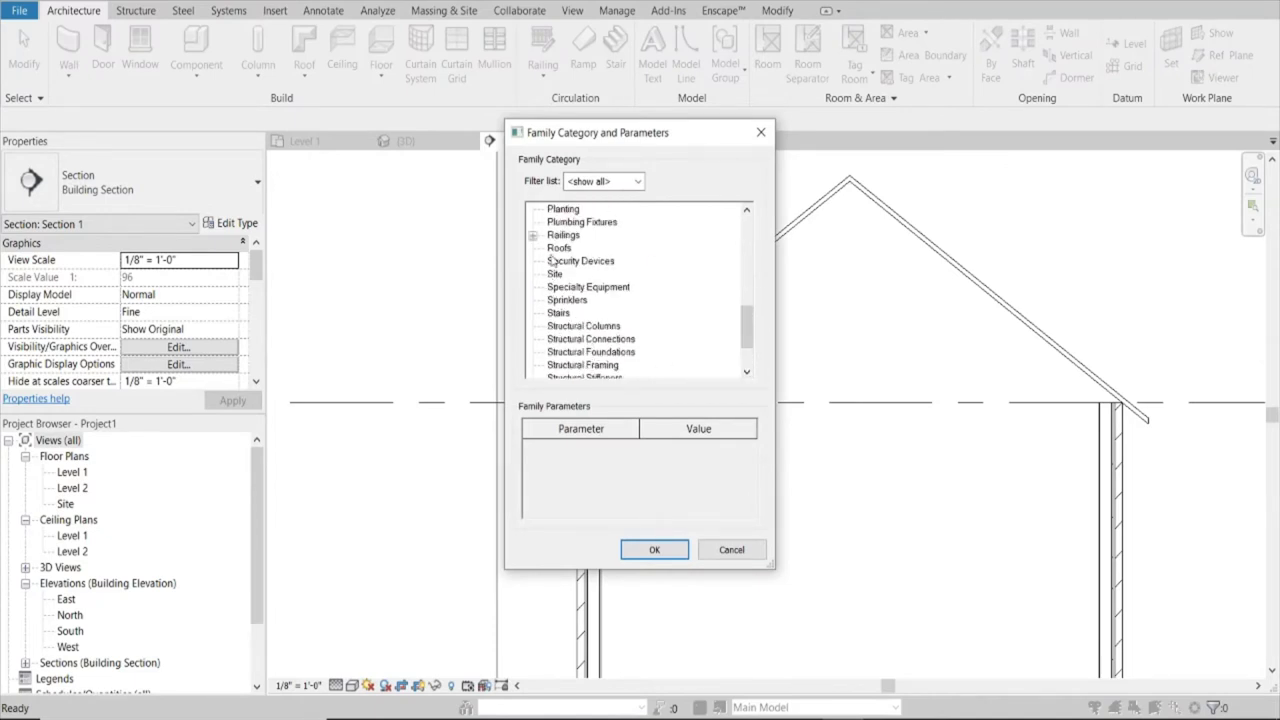
{"action": "left_click", "coordinate": [658, 545]}
{"action": "type", "text": "Roof Truss"}
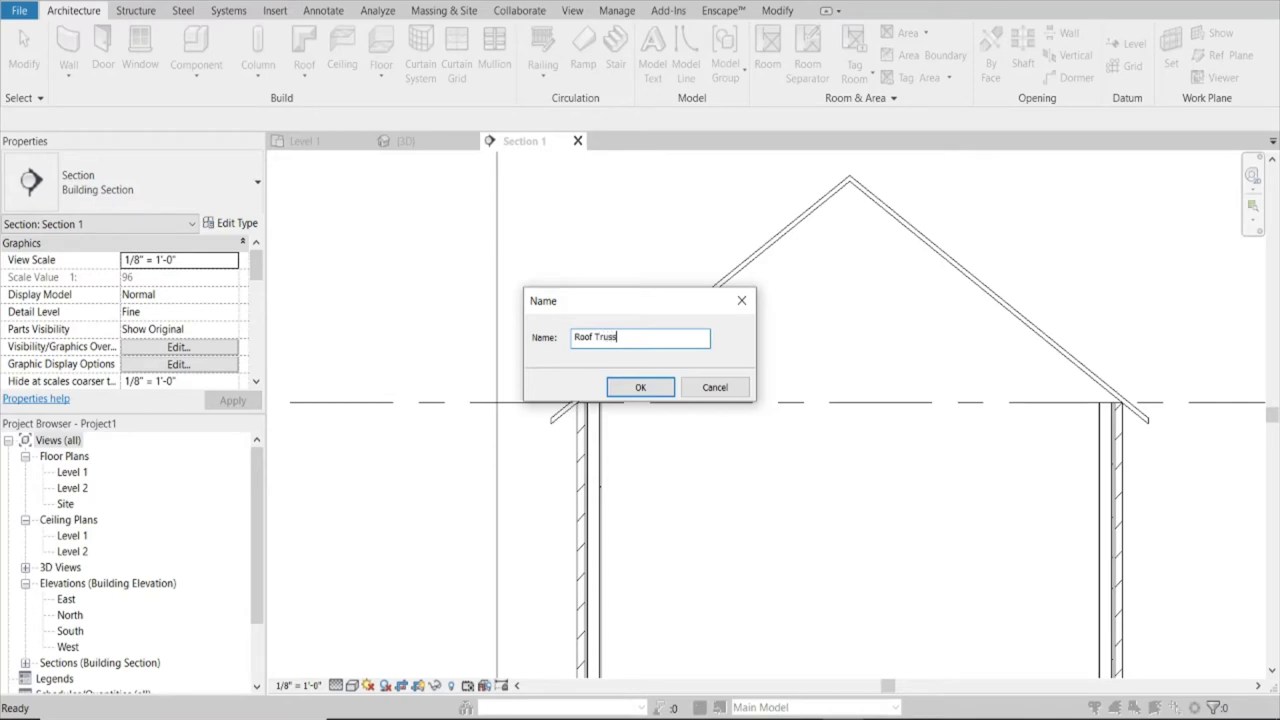
{"action": "left_click", "coordinate": [636, 387]}
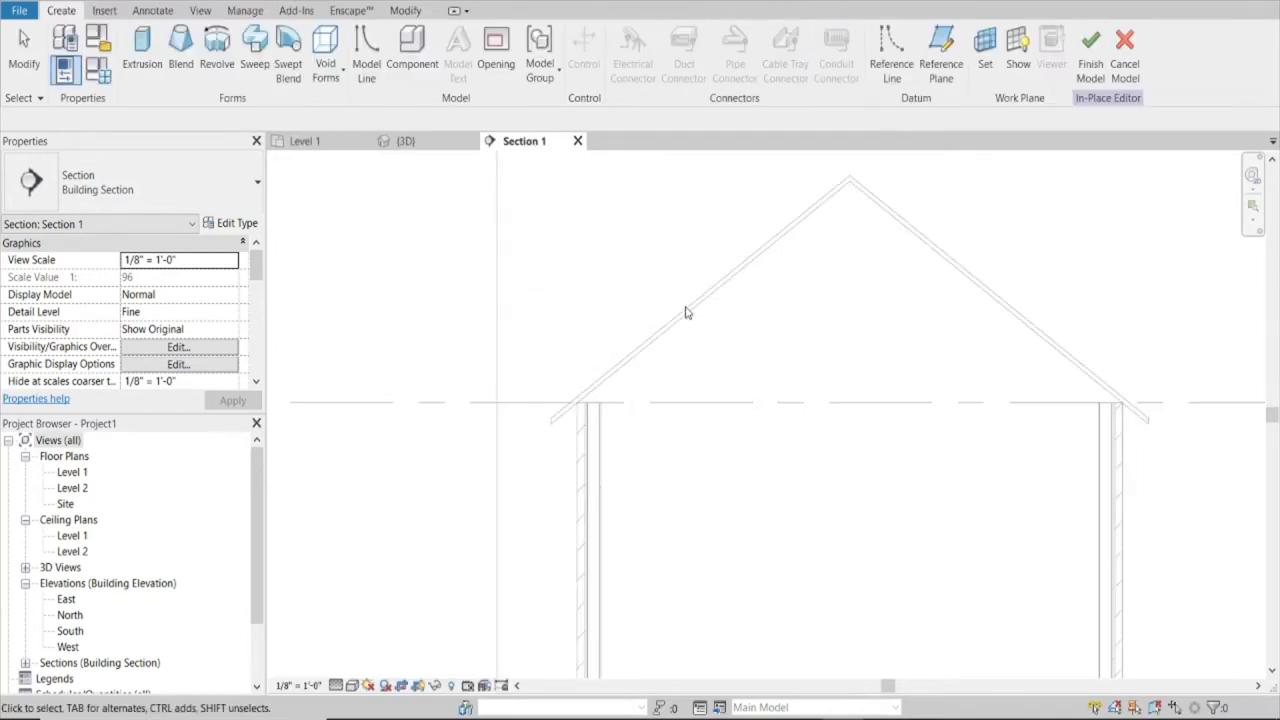
Start a Roof Truss extrusion with its work plane set on the gable wall
{"action": "left_click", "coordinate": [142, 50]}
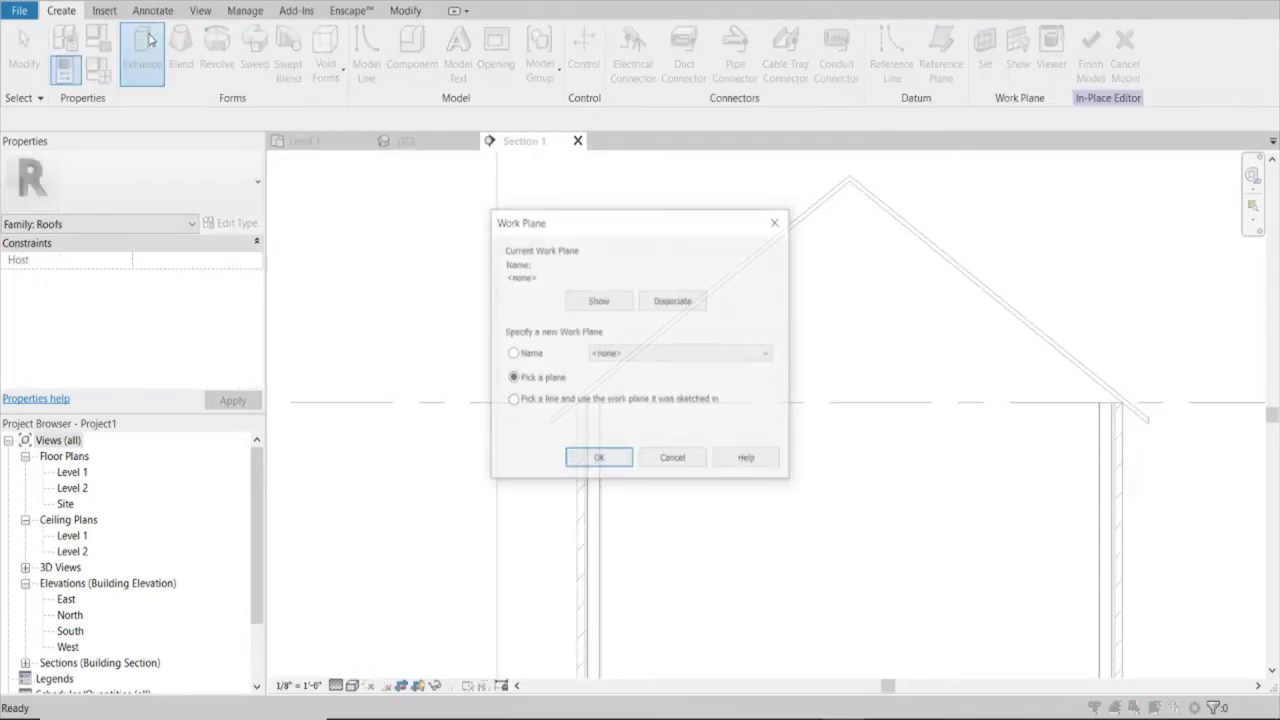
{"action": "left_click", "coordinate": [598, 460]}
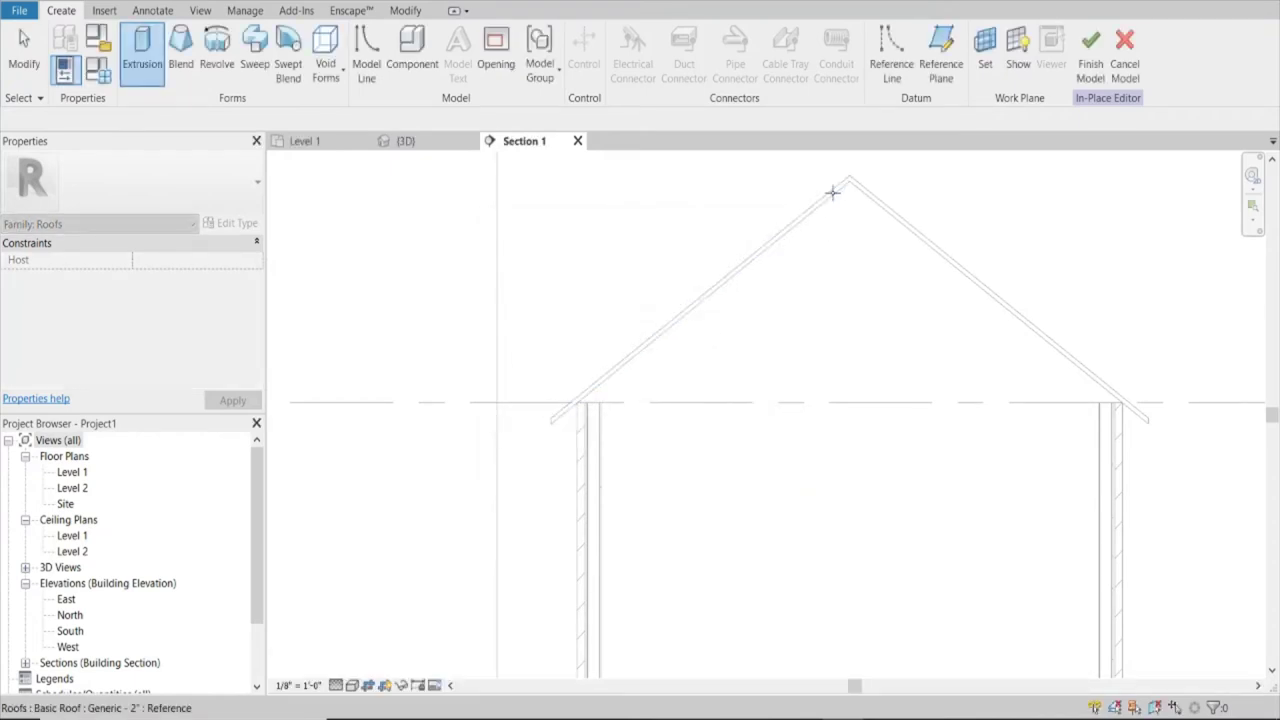
{"action": "key", "text": "Tab"}
{"action": "key", "text": "Tab"}
{"action": "key", "text": "Tab"}
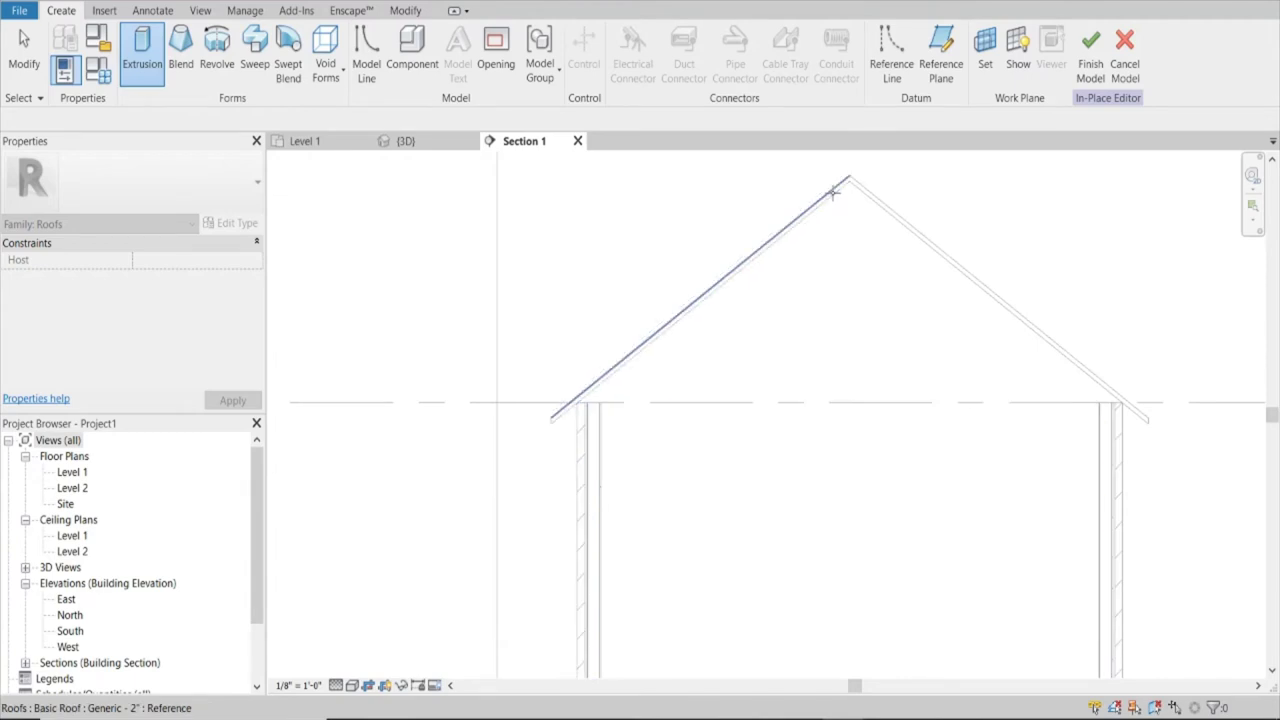
{"action": "key", "text": "Tab"}
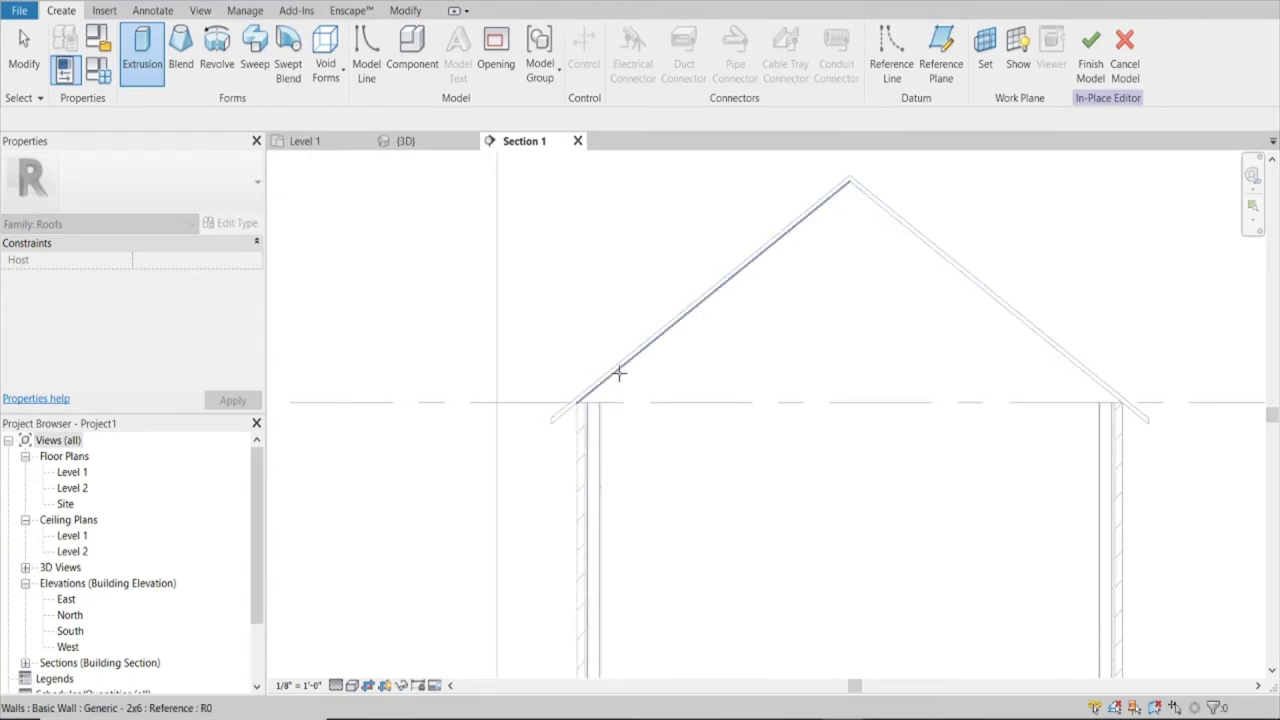
{"action": "key", "text": "Tab"}
{"action": "key", "text": "Tab"}
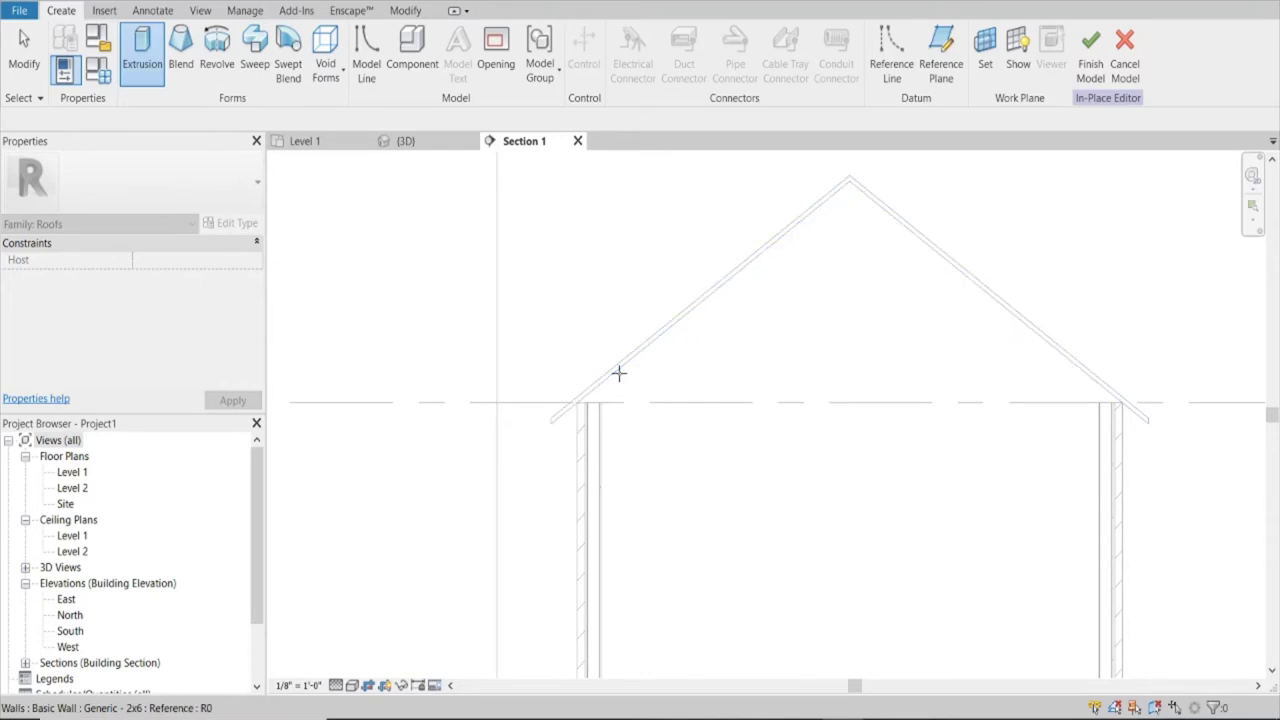
{"action": "left_click", "coordinate": [619, 379]}
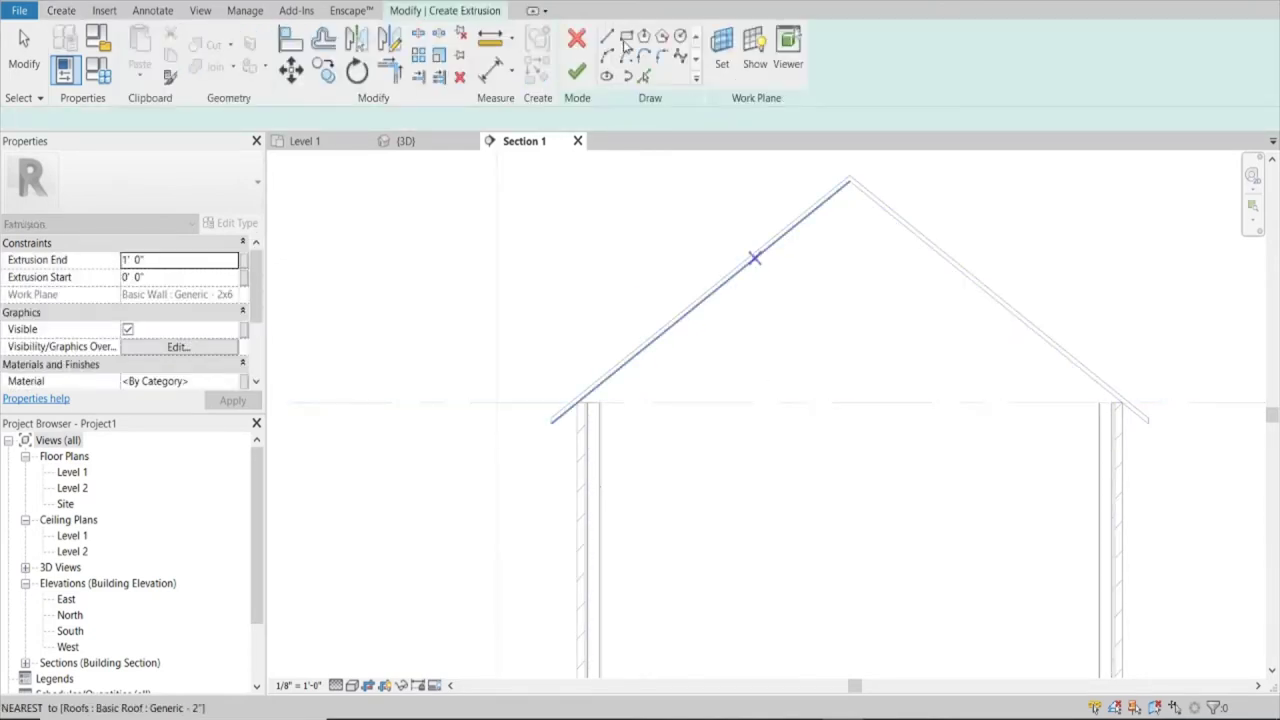
Sketch the sloped rafter line from apex to eave plus a 5.25" vertical eave line
{"action": "scroll", "coordinate": [865, 180], "scroll_direction": "up", "scroll_amount": 2}
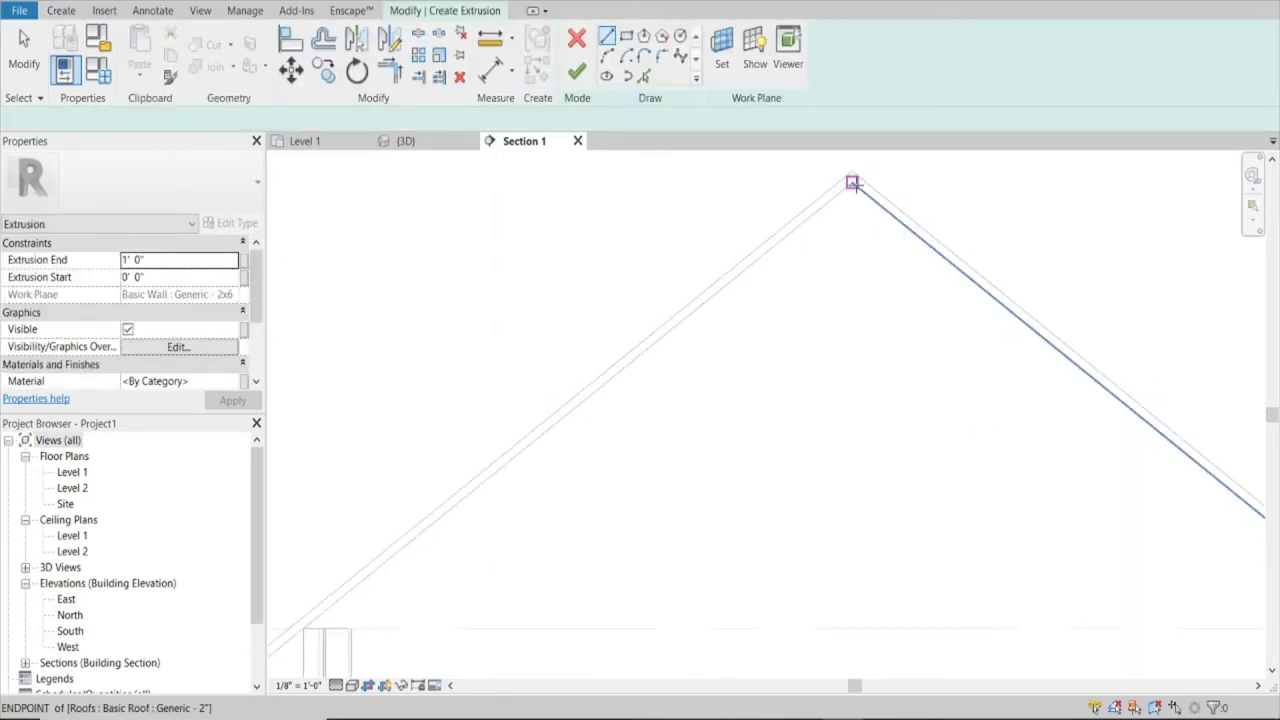
{"action": "left_click", "coordinate": [852, 183]}
{"action": "scroll", "coordinate": [855, 183], "scroll_direction": "down", "scroll_amount": 3}
{"action": "scroll", "coordinate": [686, 347], "scroll_direction": "up", "scroll_amount": 2}
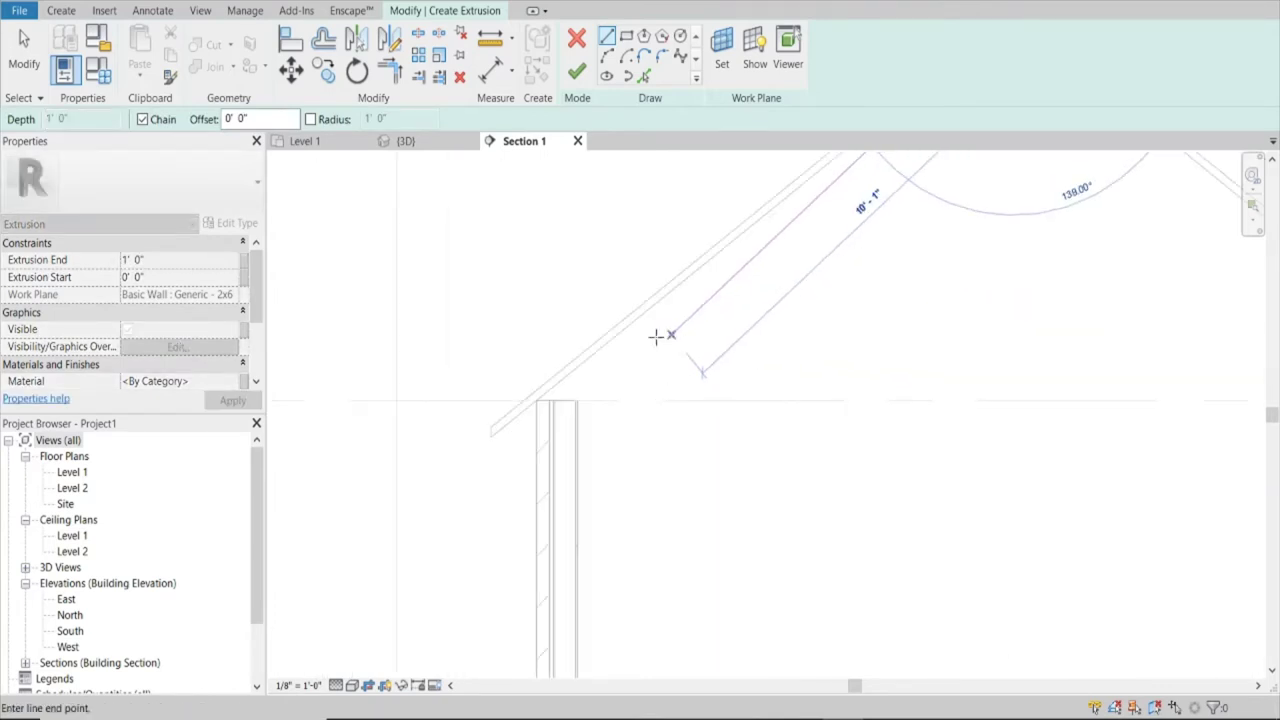
{"action": "scroll", "coordinate": [505, 405], "scroll_direction": "up", "scroll_amount": 2}
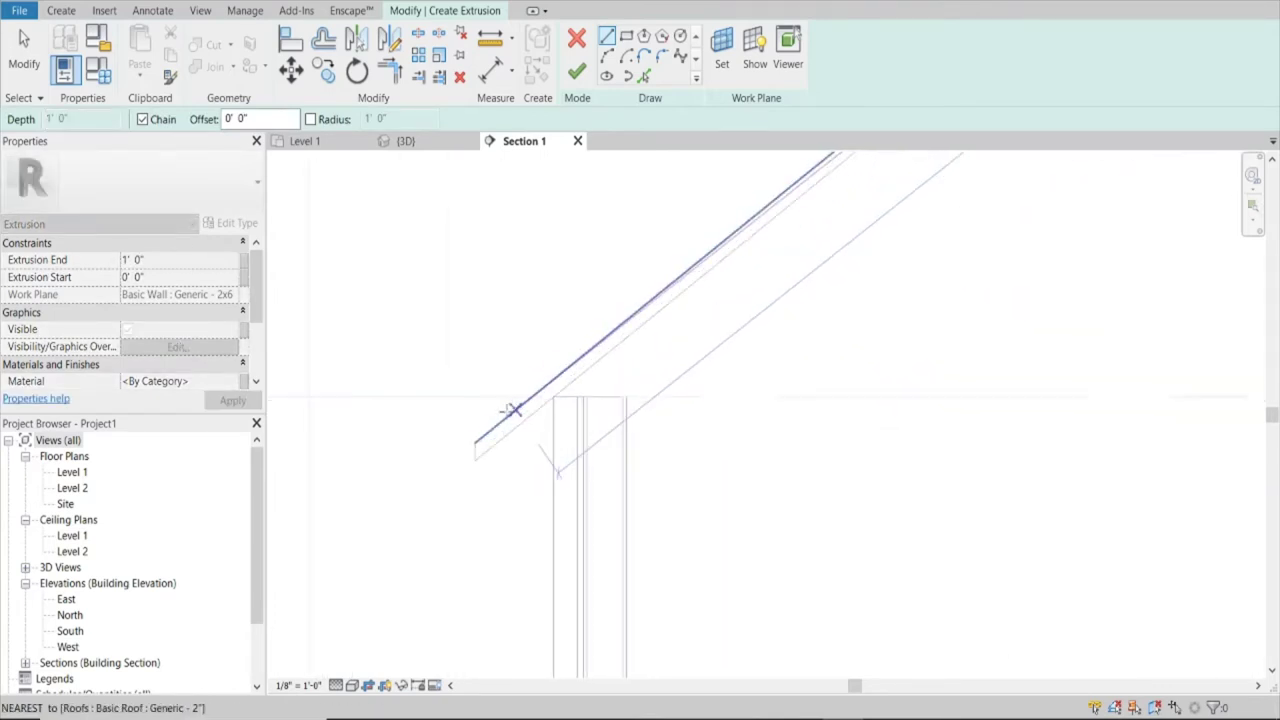
{"action": "left_click", "coordinate": [475, 460]}
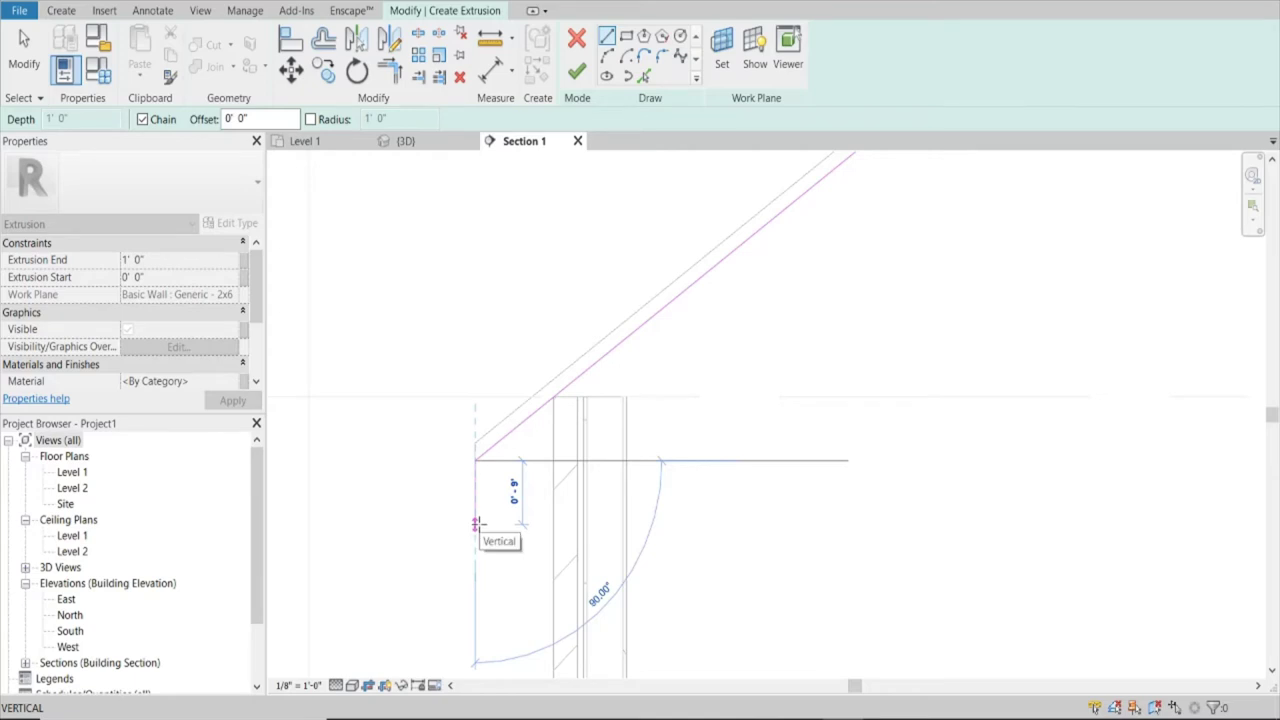
{"action": "type", "text": "5.25\""}
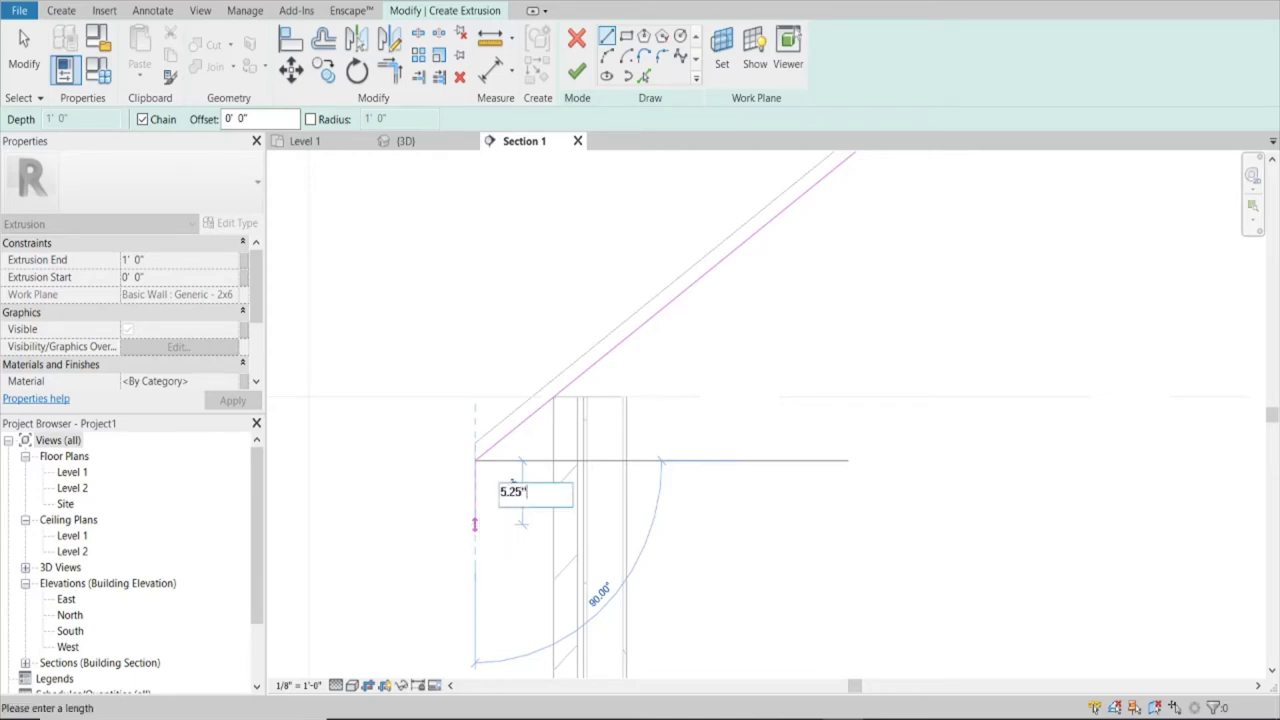
{"action": "key", "text": "Return"}
{"action": "key", "text": "Escape"}
{"action": "key", "text": "Escape"}
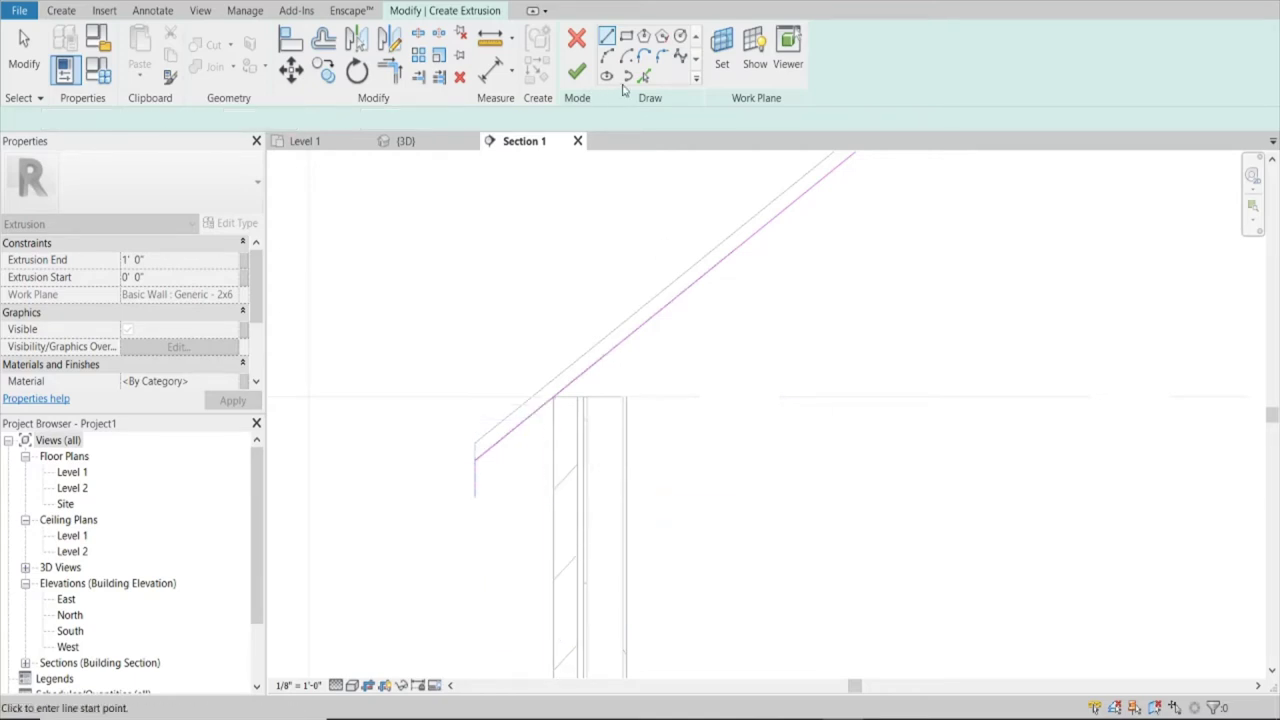
Add a line offset 5 1/4" below the slope and extend the lines to meet
{"action": "left_click", "coordinate": [643, 76]}
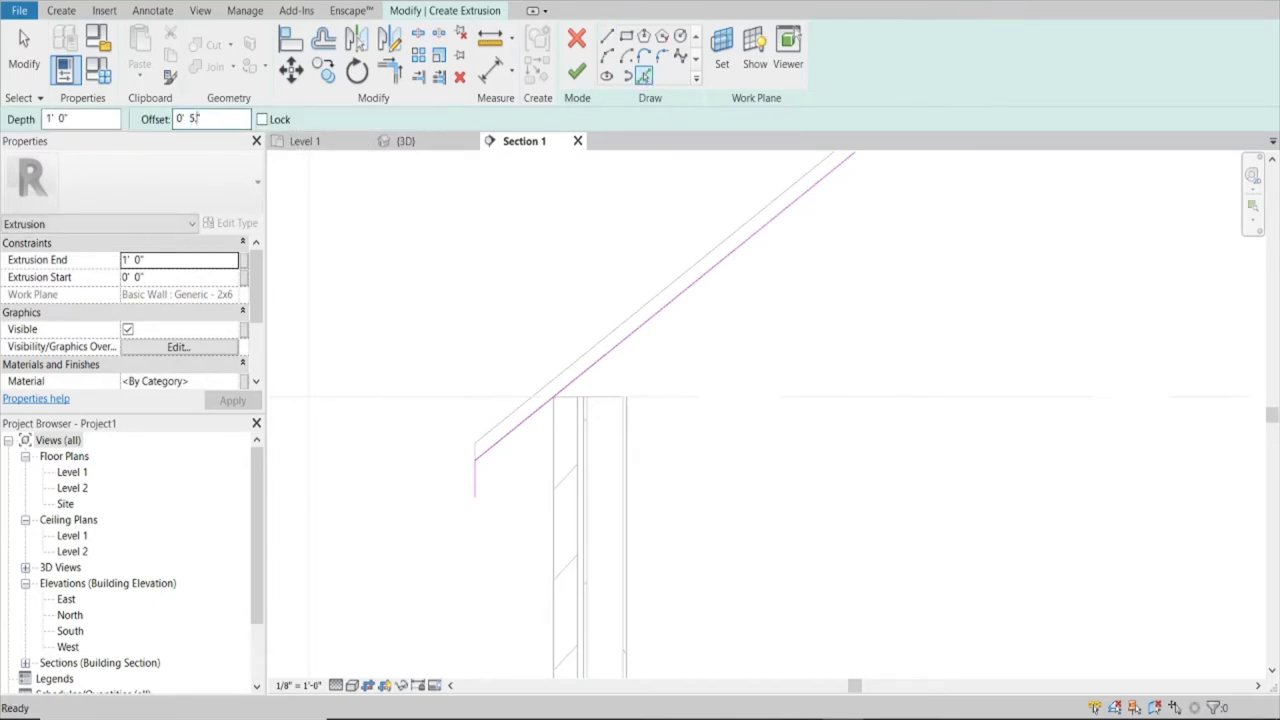
{"action": "left_click", "coordinate": [523, 429]}
{"action": "key", "text": "Escape"}
{"action": "key", "text": "Escape"}
{"action": "left_click", "coordinate": [520, 483]}
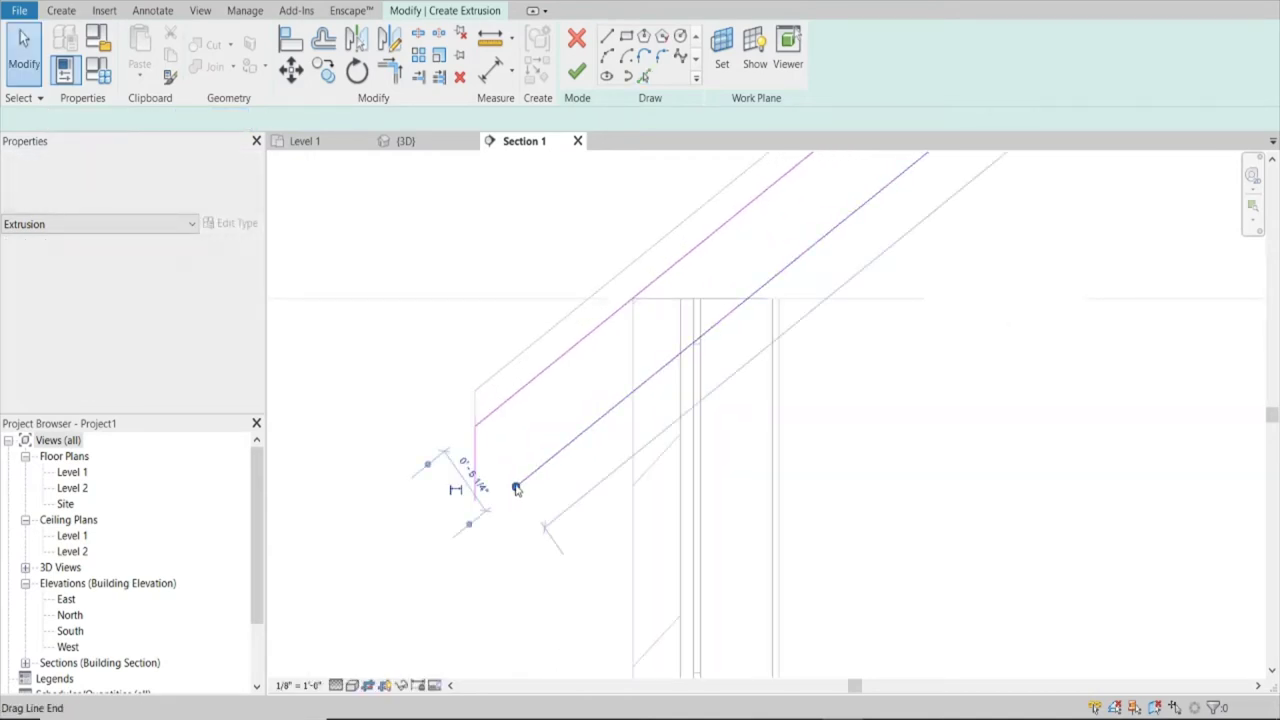
{"action": "left_click_drag", "start_coordinate": [517, 485], "coordinate": [475, 519]}
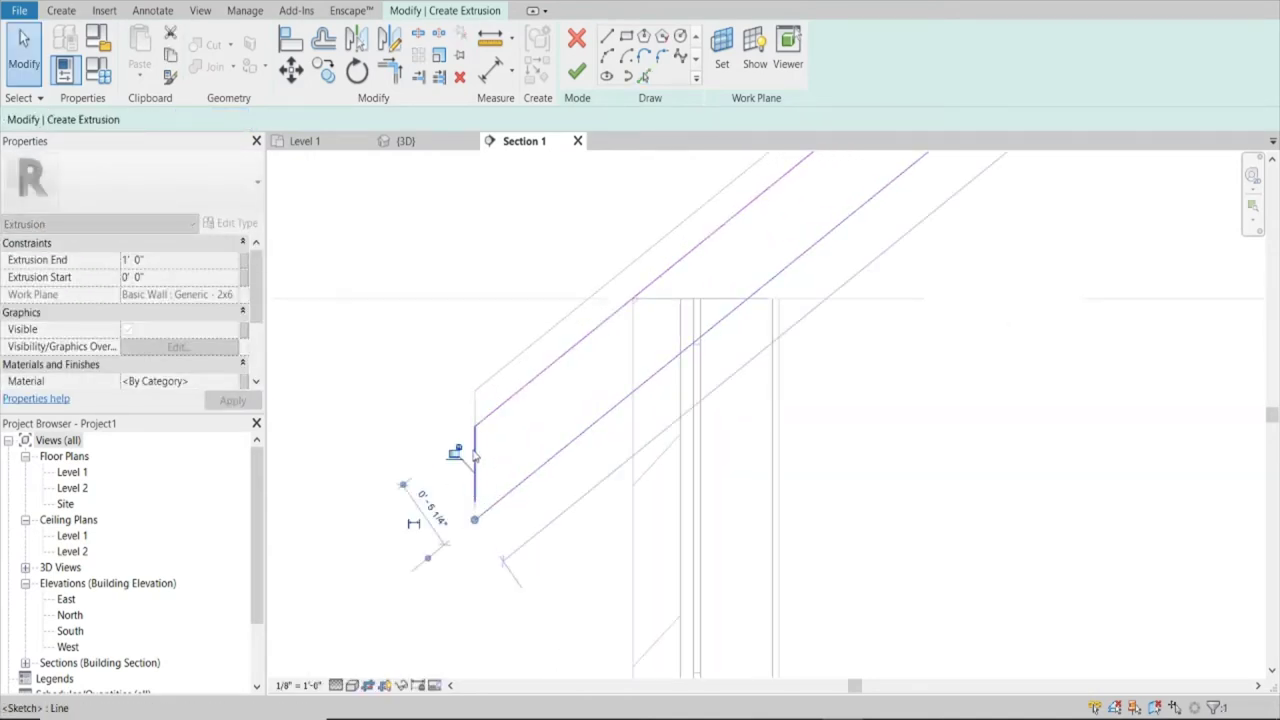
{"action": "left_click", "coordinate": [475, 480]}
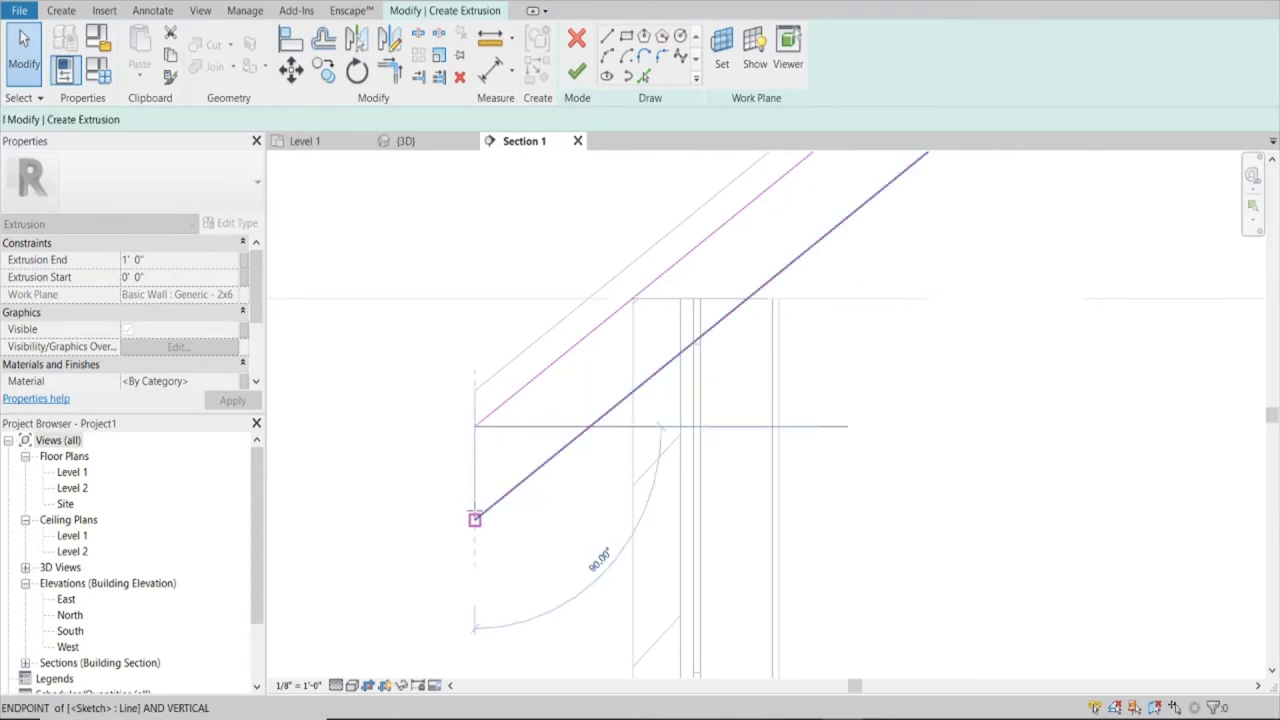
{"action": "left_click_drag", "start_coordinate": [475, 503], "coordinate": [475, 519]}
{"action": "left_click", "coordinate": [546, 540]}
Shift the vertical eave line slightly sideways, then select the whole rafter outline
{"action": "left_click", "coordinate": [477, 465]}
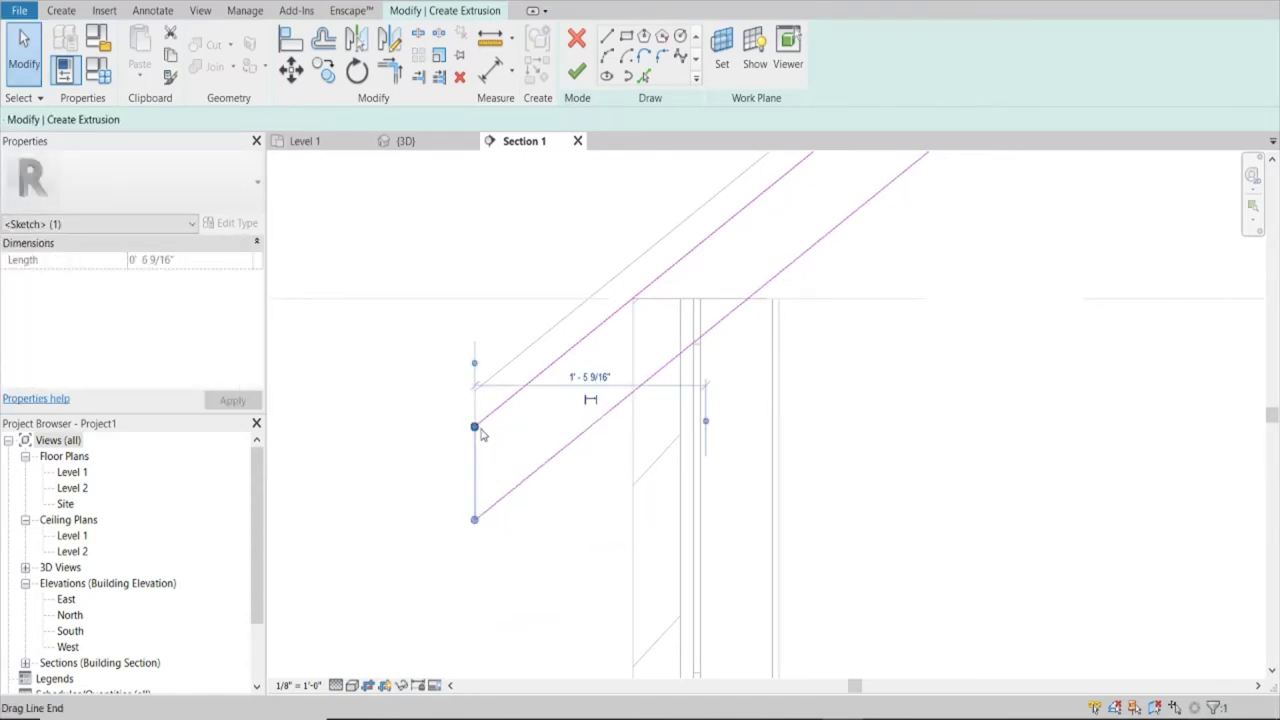
{"action": "scroll", "coordinate": [510, 425], "scroll_direction": "up", "scroll_amount": 2}
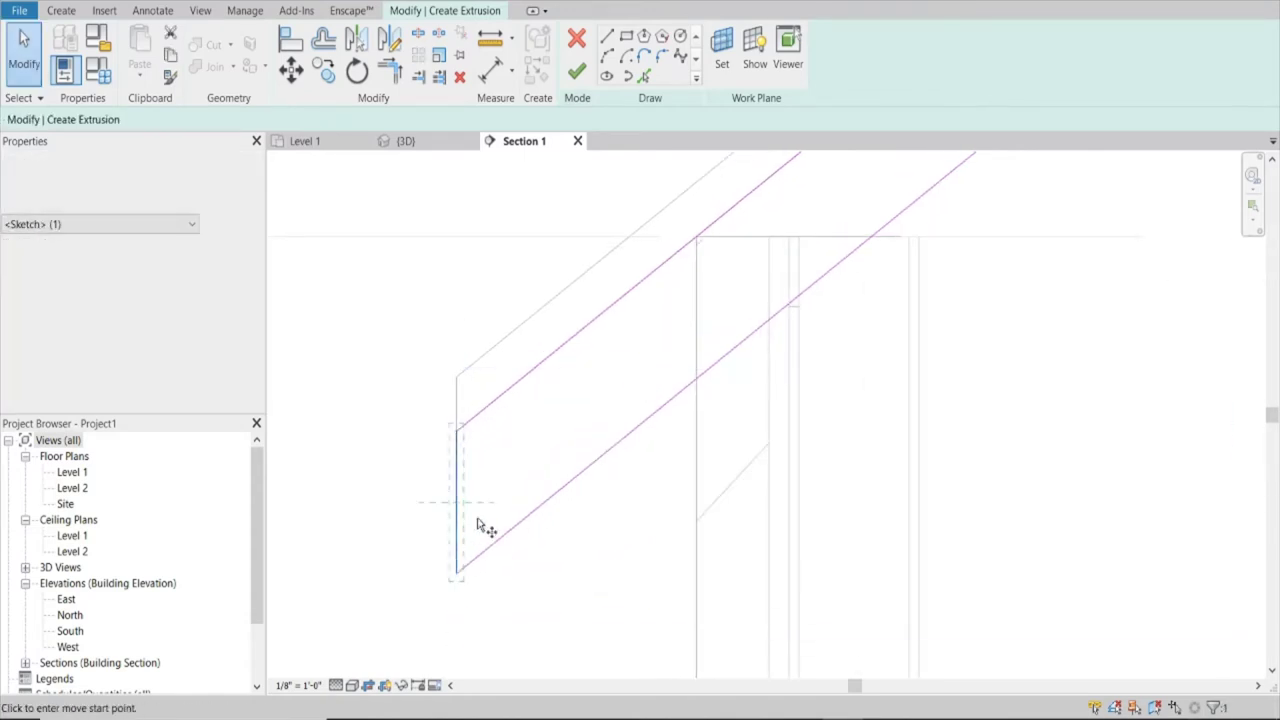
{"action": "key", "text": "m"}
{"action": "key", "text": "v"}
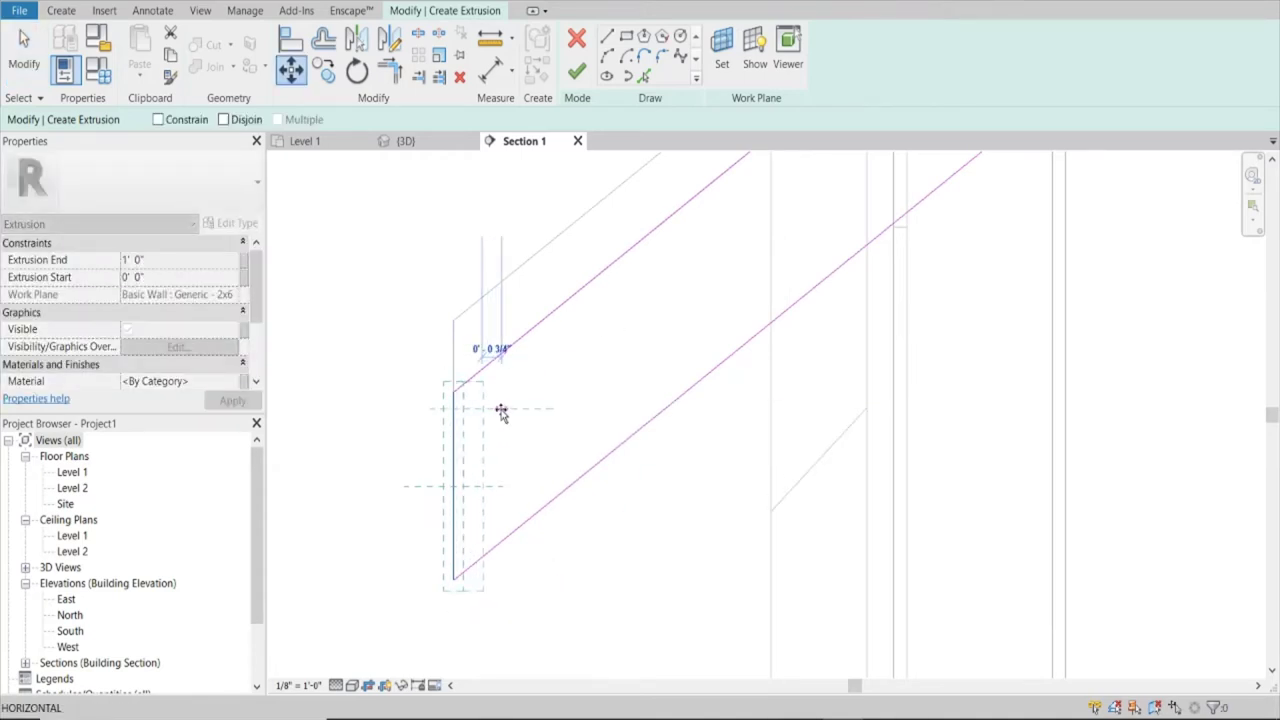
{"action": "left_click", "coordinate": [501, 413]}
{"action": "left_click", "coordinate": [626, 546]}
{"action": "scroll", "coordinate": [626, 546], "scroll_direction": "down", "scroll_amount": 2}
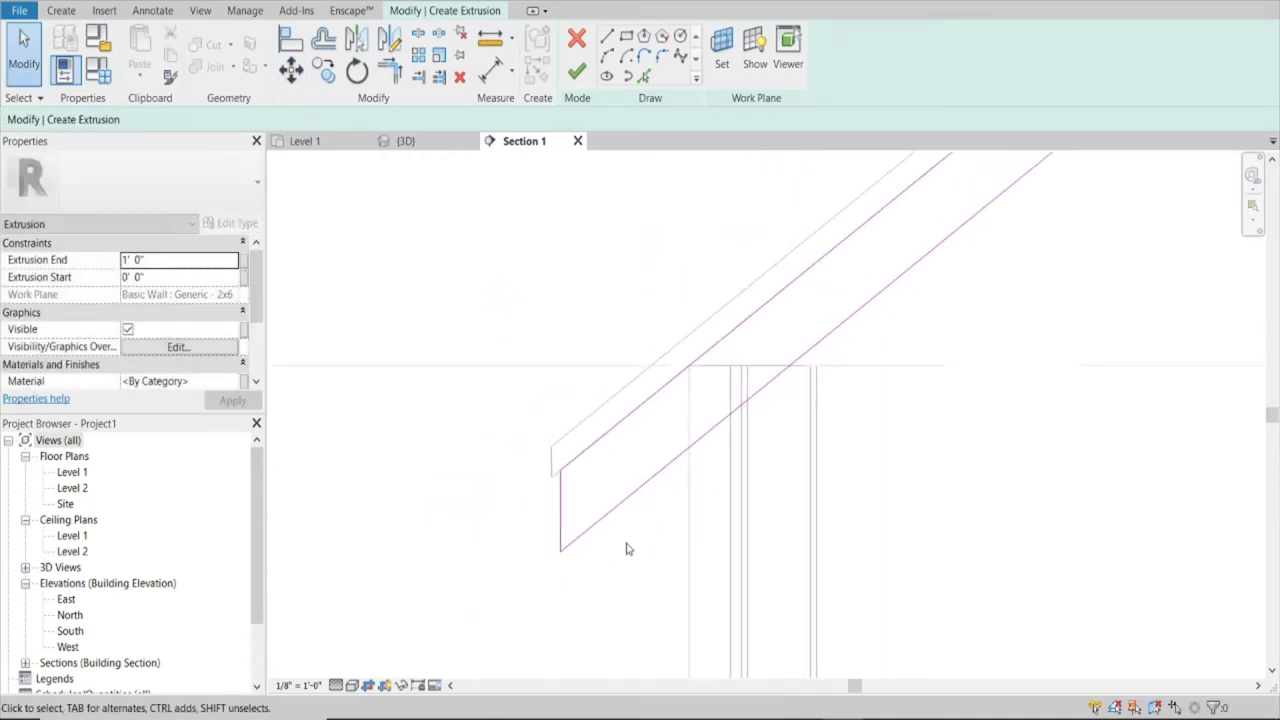
{"action": "scroll", "coordinate": [600, 540], "scroll_direction": "down", "scroll_amount": 1}
{"action": "scroll", "coordinate": [674, 480], "scroll_direction": "down", "scroll_amount": 1}
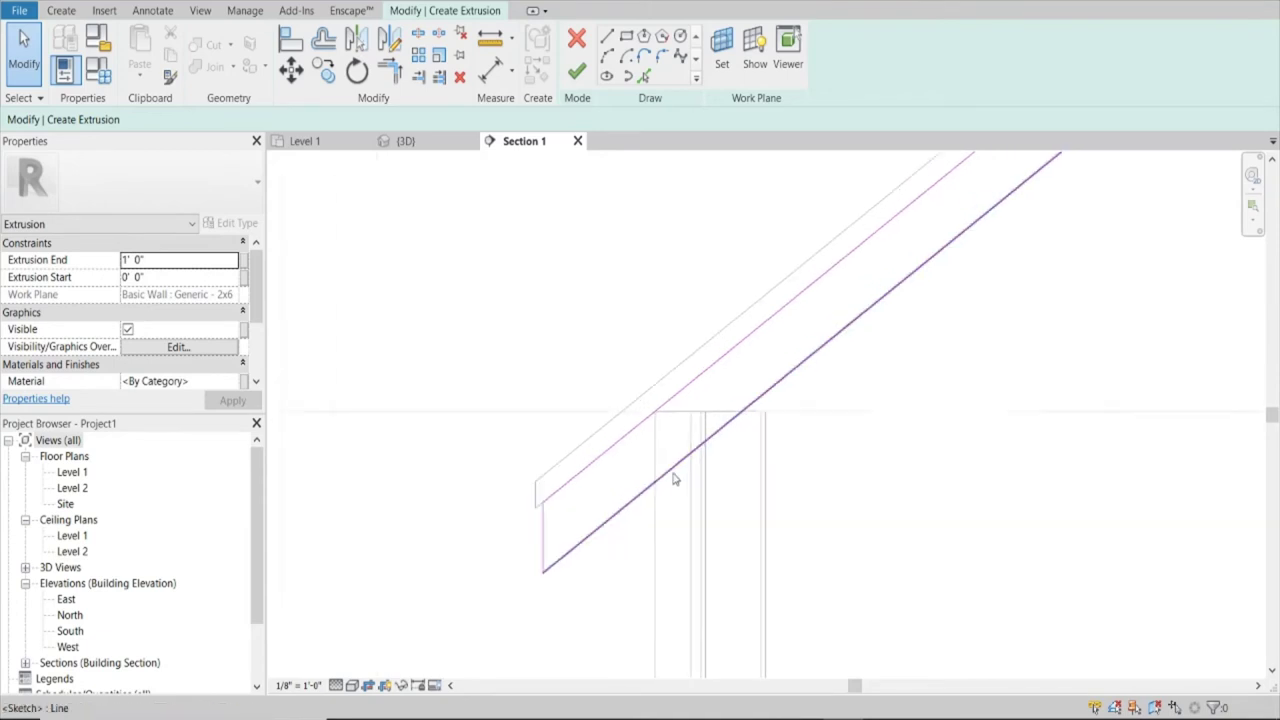
{"action": "scroll", "coordinate": [637, 503], "scroll_direction": "down", "scroll_amount": 1}
{"action": "scroll", "coordinate": [660, 450], "scroll_direction": "down", "scroll_amount": 1}
{"action": "scroll", "coordinate": [746, 240], "scroll_direction": "up", "scroll_amount": 2}
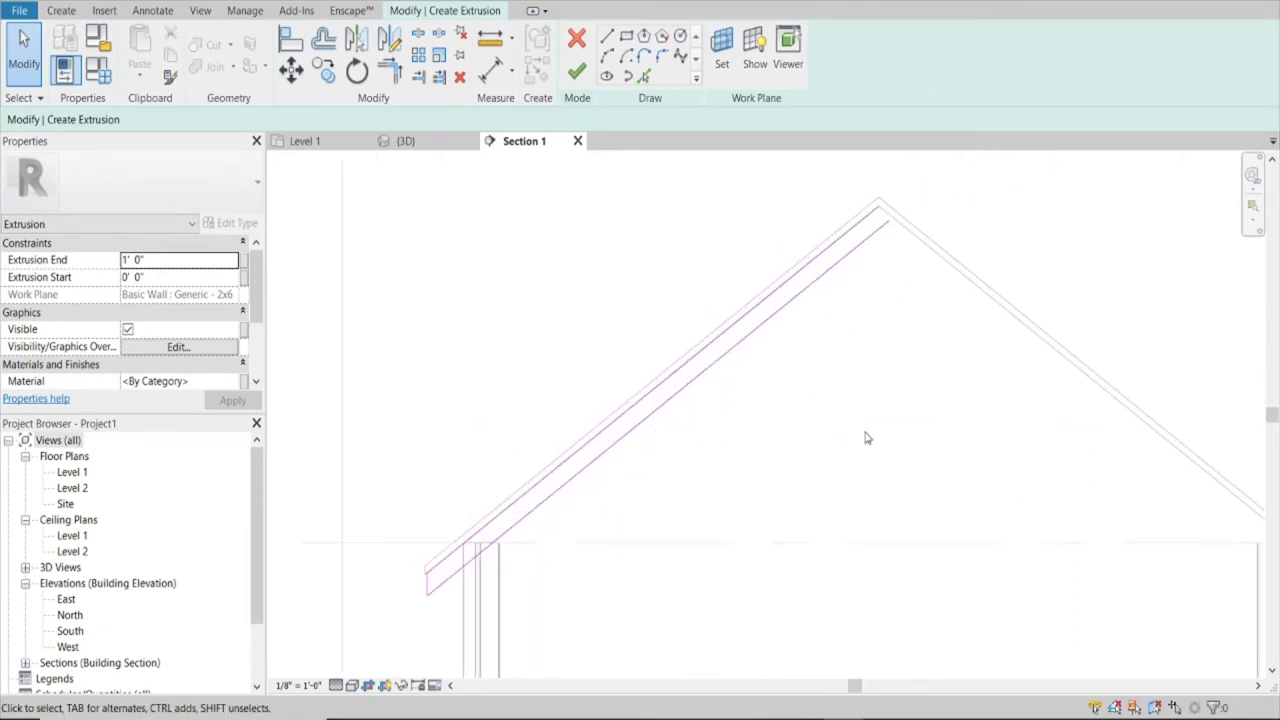
{"action": "scroll", "coordinate": [560, 497], "scroll_direction": "down", "scroll_amount": 2}
{"action": "left_click_drag", "start_coordinate": [688, 602], "coordinate": [448, 432]}
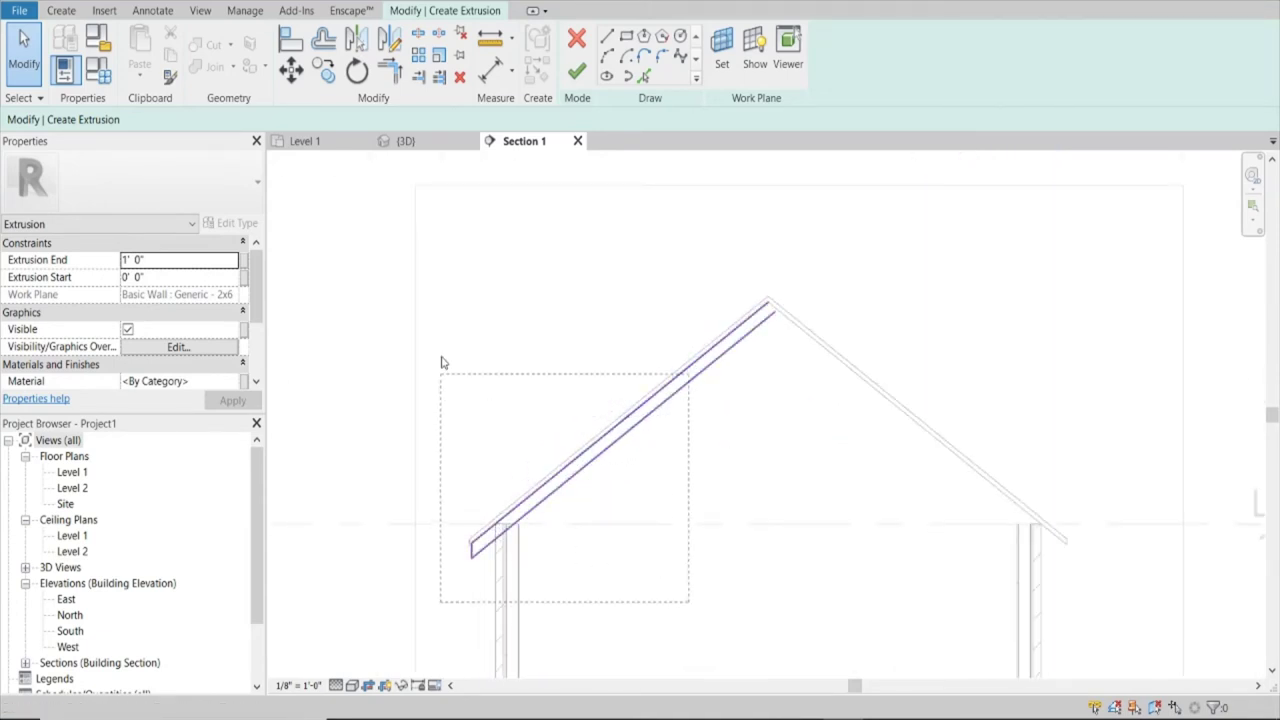
Mirror a copy of the four-line left rafter outline across a vertical axis through the peak
{"action": "left_click_drag", "start_coordinate": [441, 362], "coordinate": [445, 360]}
{"action": "left_click", "coordinate": [396, 44]}
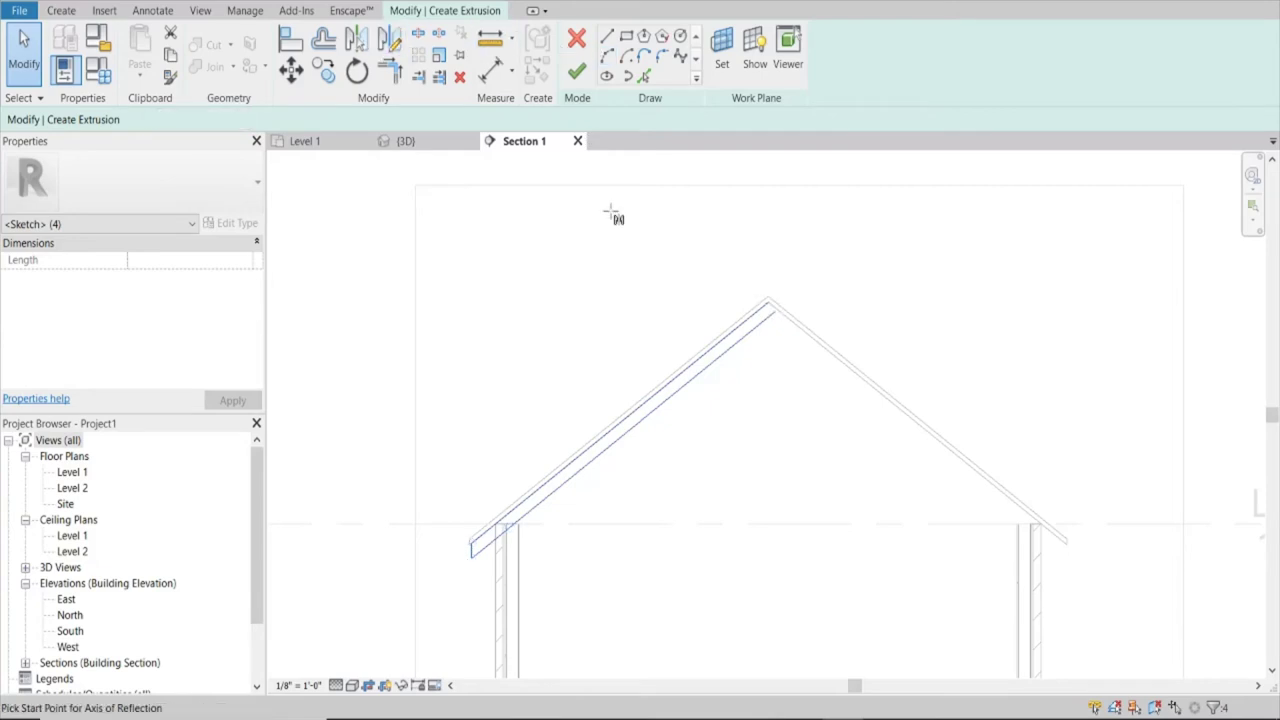
{"action": "scroll", "coordinate": [806, 306], "scroll_direction": "up", "scroll_amount": 3}
{"action": "scroll", "coordinate": [803, 354], "scroll_direction": "up", "scroll_amount": 1}
{"action": "left_click", "coordinate": [801, 355]}
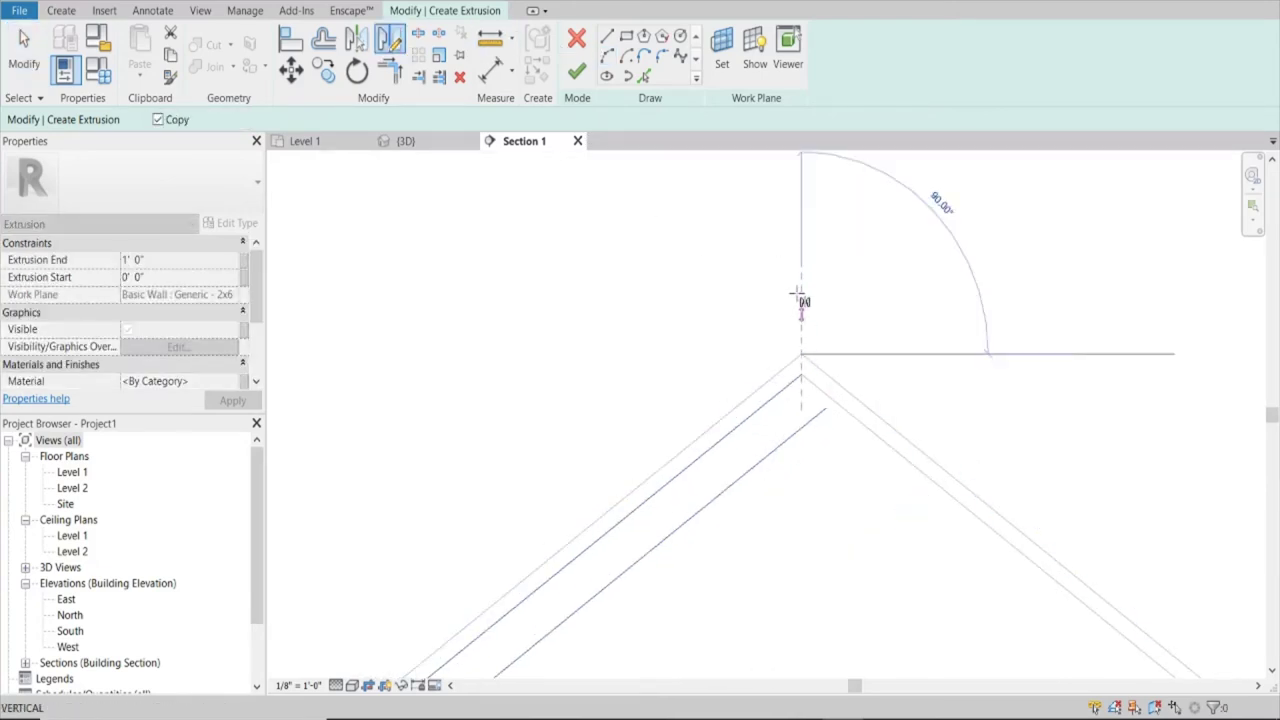
{"action": "left_click", "coordinate": [800, 292]}
Drag the mirrored rafter's lower line end to join the inner corner at the peak
{"action": "left_click", "coordinate": [795, 365]}
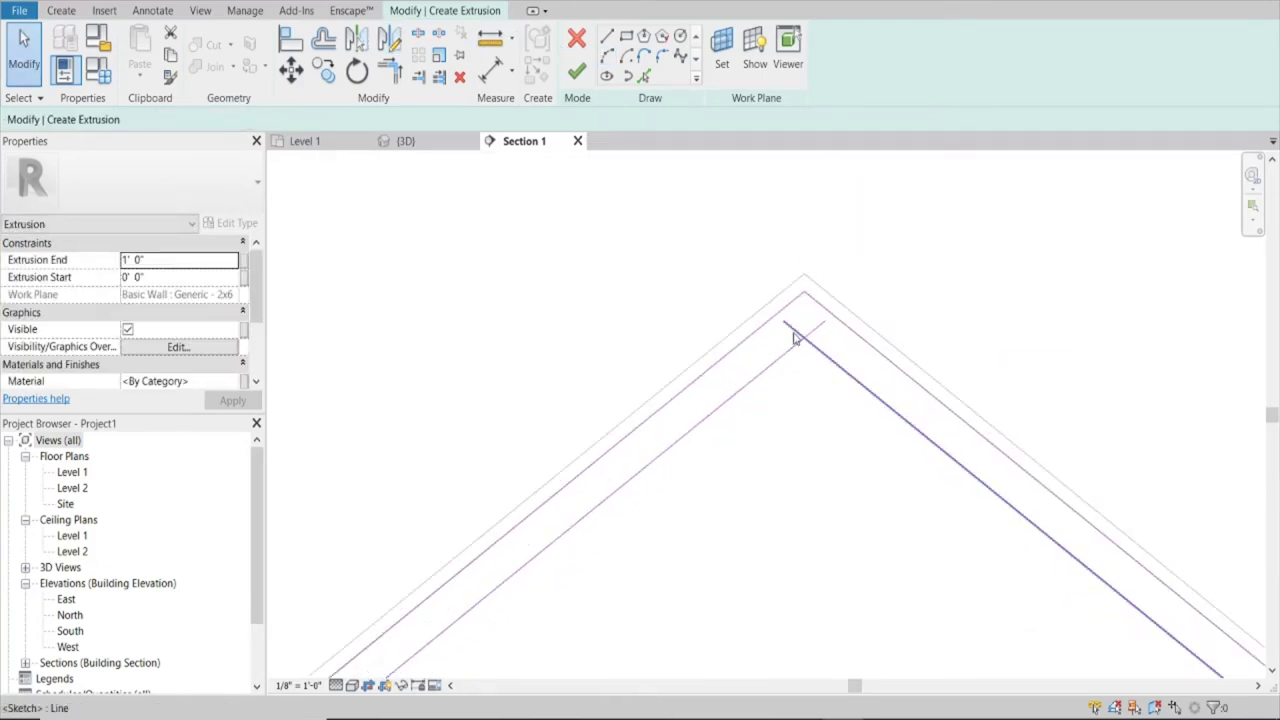
{"action": "left_click", "coordinate": [786, 320]}
{"action": "mouse_move", "coordinate": [786, 320]}
{"action": "left_mouse_down"}
{"action": "mouse_move", "coordinate": [804, 337]}
{"action": "mouse_move", "coordinate": [820, 323]}
{"action": "mouse_move", "coordinate": [805, 337]}
{"action": "left_mouse_up"}
{"action": "scroll", "coordinate": [750, 260], "scroll_direction": "down", "scroll_amount": 2}
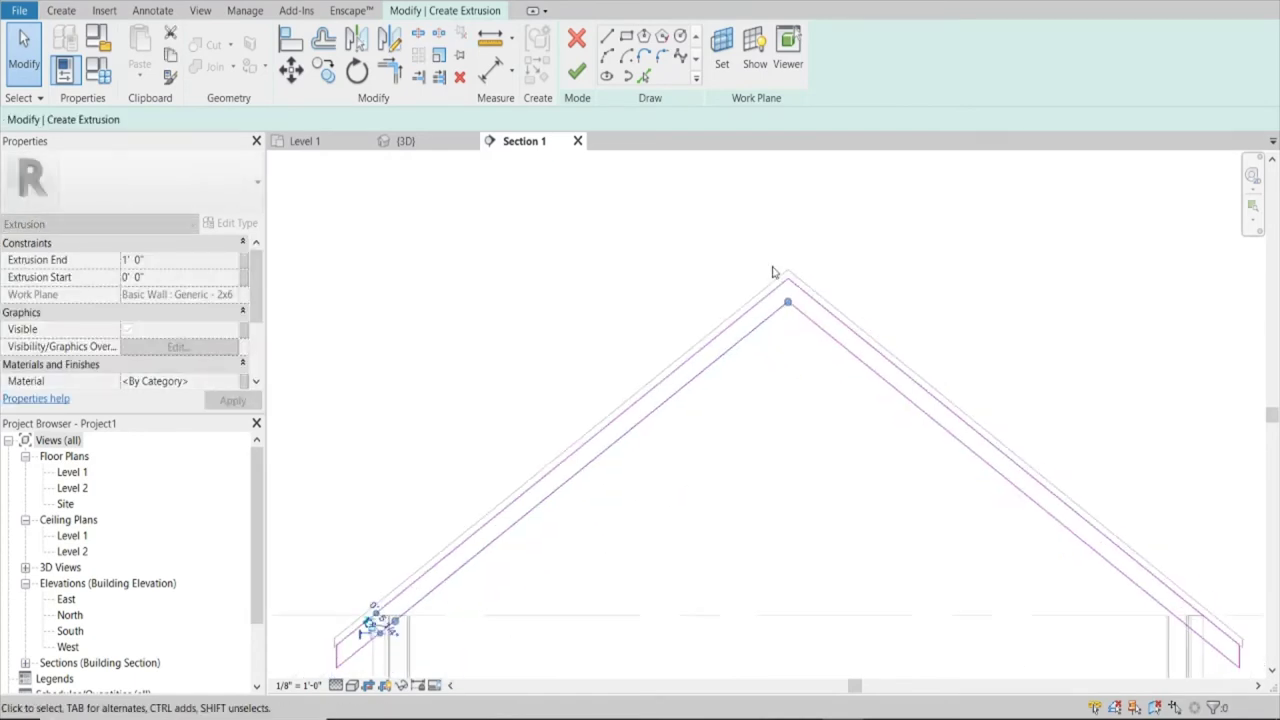
{"action": "scroll", "coordinate": [600, 423], "scroll_direction": "down", "scroll_amount": 2}
{"action": "scroll", "coordinate": [600, 423], "scroll_direction": "up", "scroll_amount": 3}
{"action": "scroll", "coordinate": [625, 452], "scroll_direction": "up", "scroll_amount": 2}
{"action": "scroll", "coordinate": [625, 452], "scroll_direction": "up", "scroll_amount": 1}
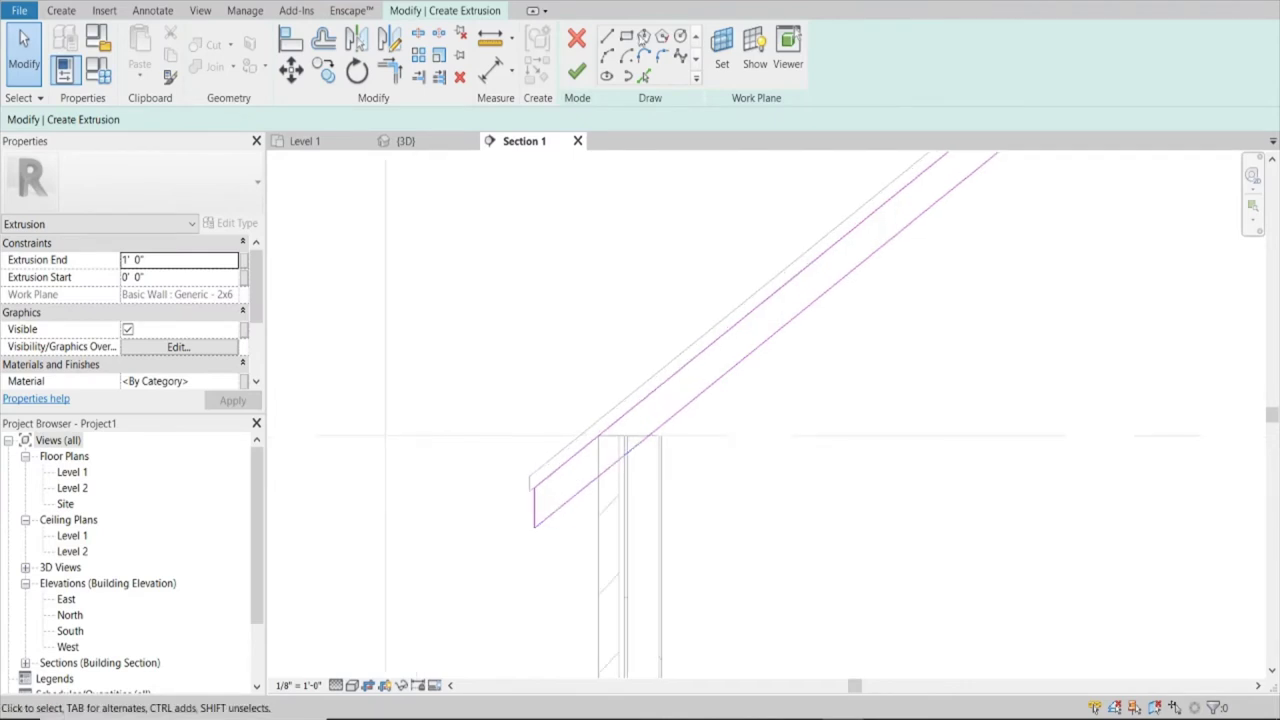
Begin sketching a horizontal chord line along Level 2
{"action": "left_click", "coordinate": [607, 38]}
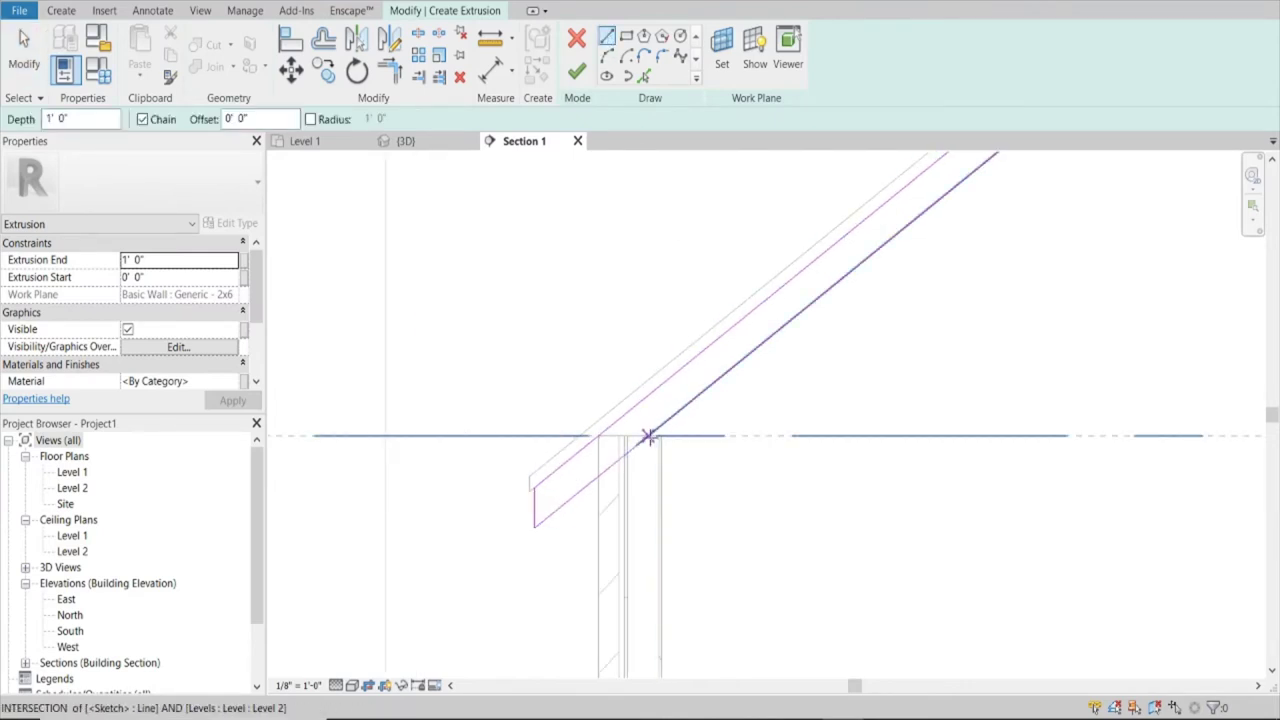
{"action": "scroll", "coordinate": [655, 437], "scroll_direction": "down", "scroll_amount": 2}
{"action": "scroll", "coordinate": [655, 437], "scroll_direction": "down", "scroll_amount": 3}
{"action": "scroll", "coordinate": [1245, 430], "scroll_direction": "up", "scroll_amount": 3}
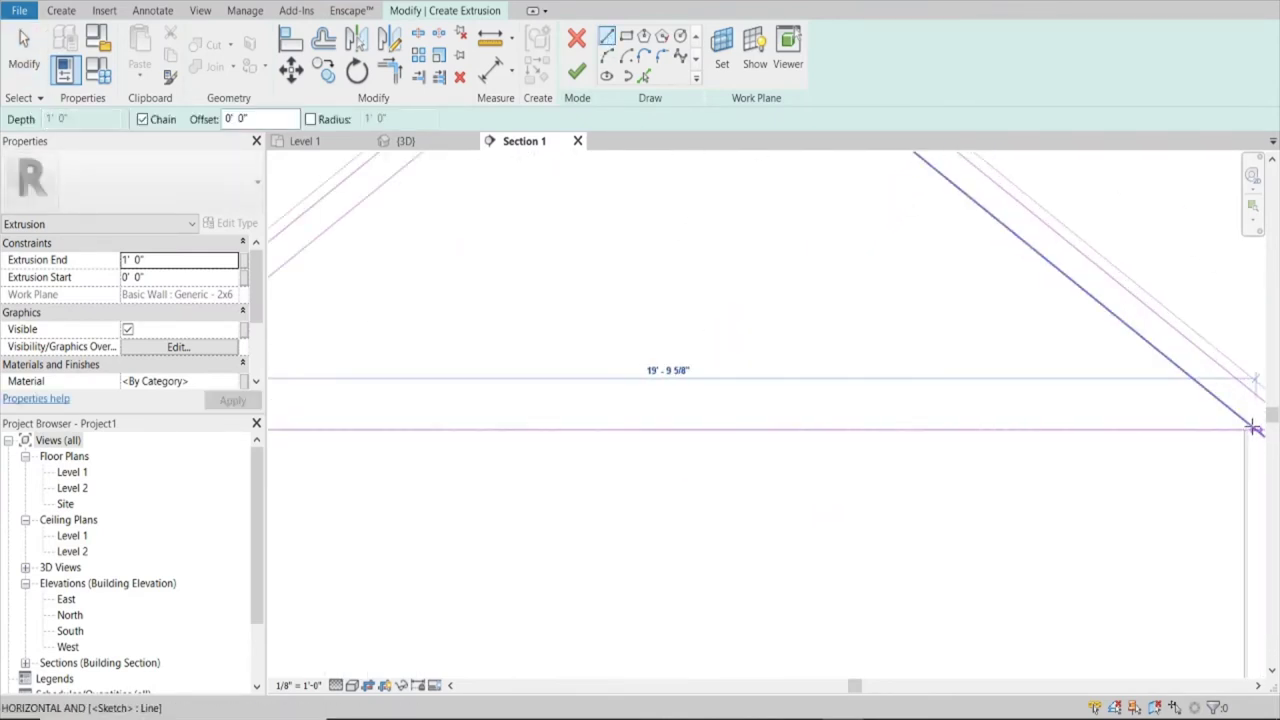
End the chord line at the right rafter and pick a second chord edge offset 5 1/4" from Level 2
{"action": "left_click", "coordinate": [1252, 430]}
{"action": "key", "text": "Escape"}
{"action": "left_click", "coordinate": [643, 76]}
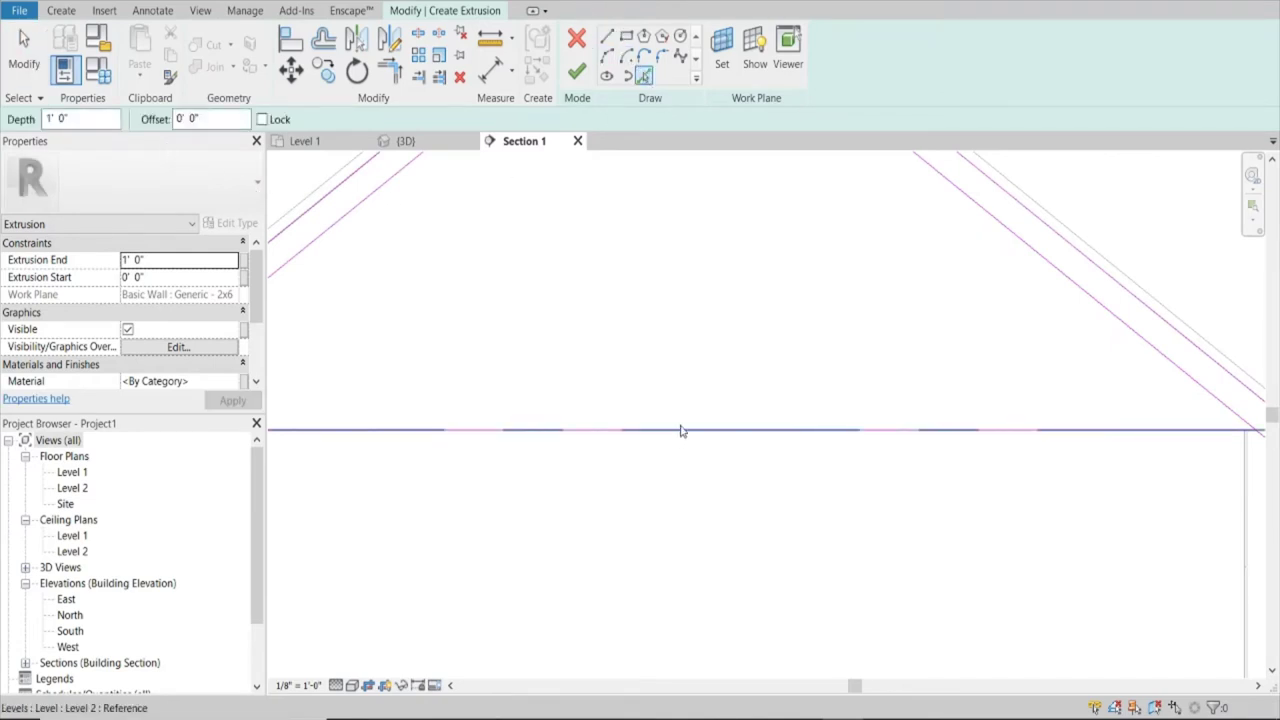
{"action": "scroll", "coordinate": [589, 440], "scroll_direction": "down", "scroll_amount": 3}
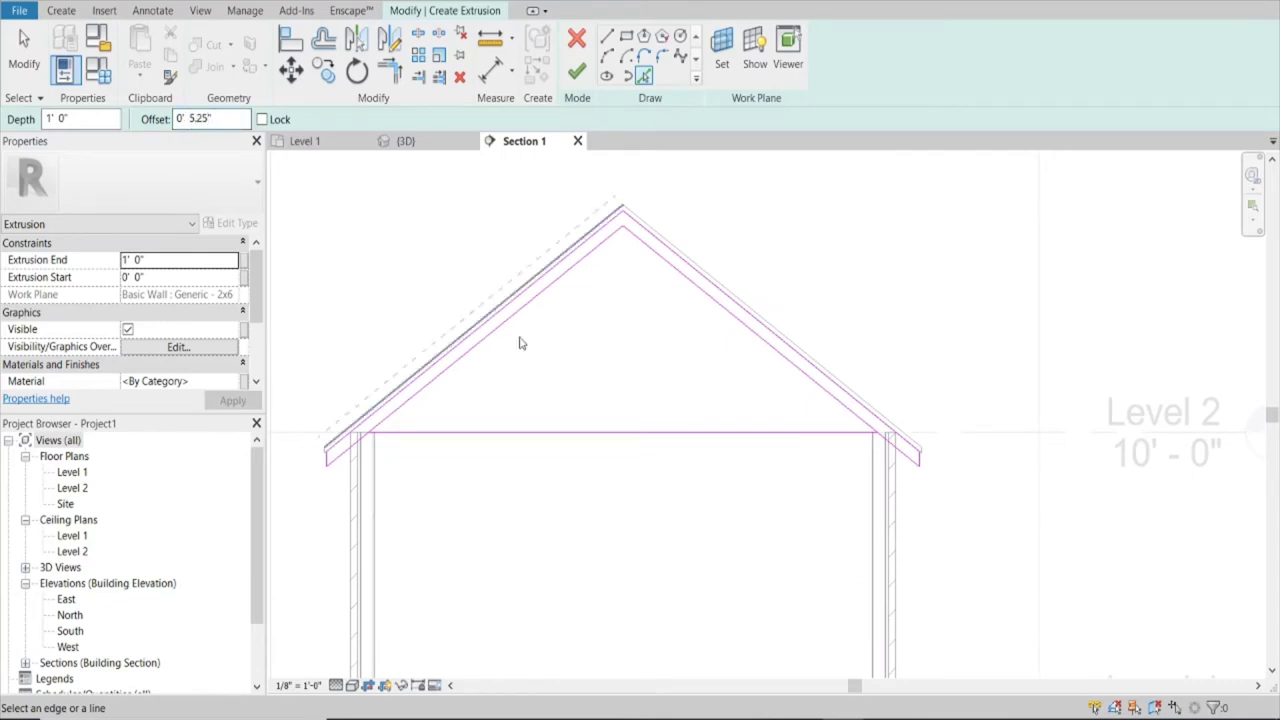
{"action": "scroll", "coordinate": [365, 428], "scroll_direction": "up", "scroll_amount": 5}
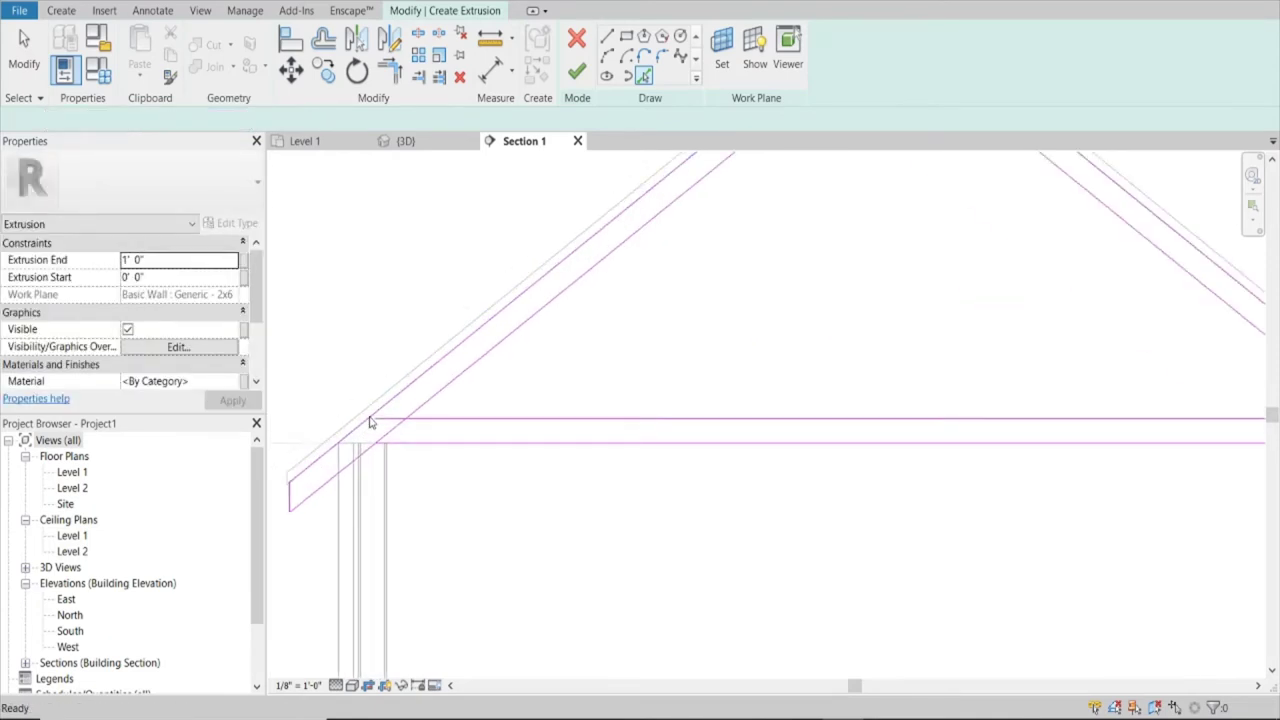
Stretch the chord's upper line so it ends on the left and right rafters
{"action": "key", "text": "Escape"}
{"action": "left_click", "coordinate": [386, 420]}
{"action": "left_click_drag", "start_coordinate": [386, 420], "coordinate": [428, 414]}
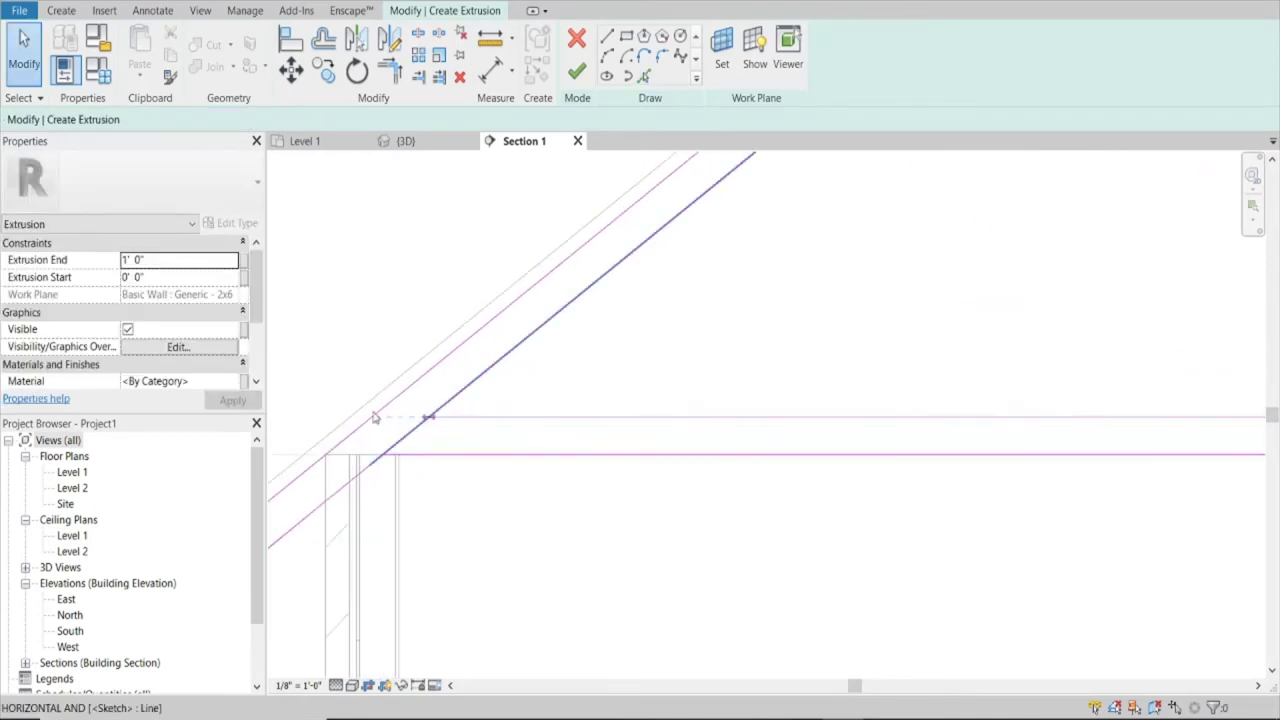
{"action": "scroll", "coordinate": [1080, 429], "scroll_direction": "down", "scroll_amount": 3}
{"action": "scroll", "coordinate": [1160, 415], "scroll_direction": "up", "scroll_amount": 5}
{"action": "left_click_drag", "start_coordinate": [1176, 403], "coordinate": [1176, 403]}
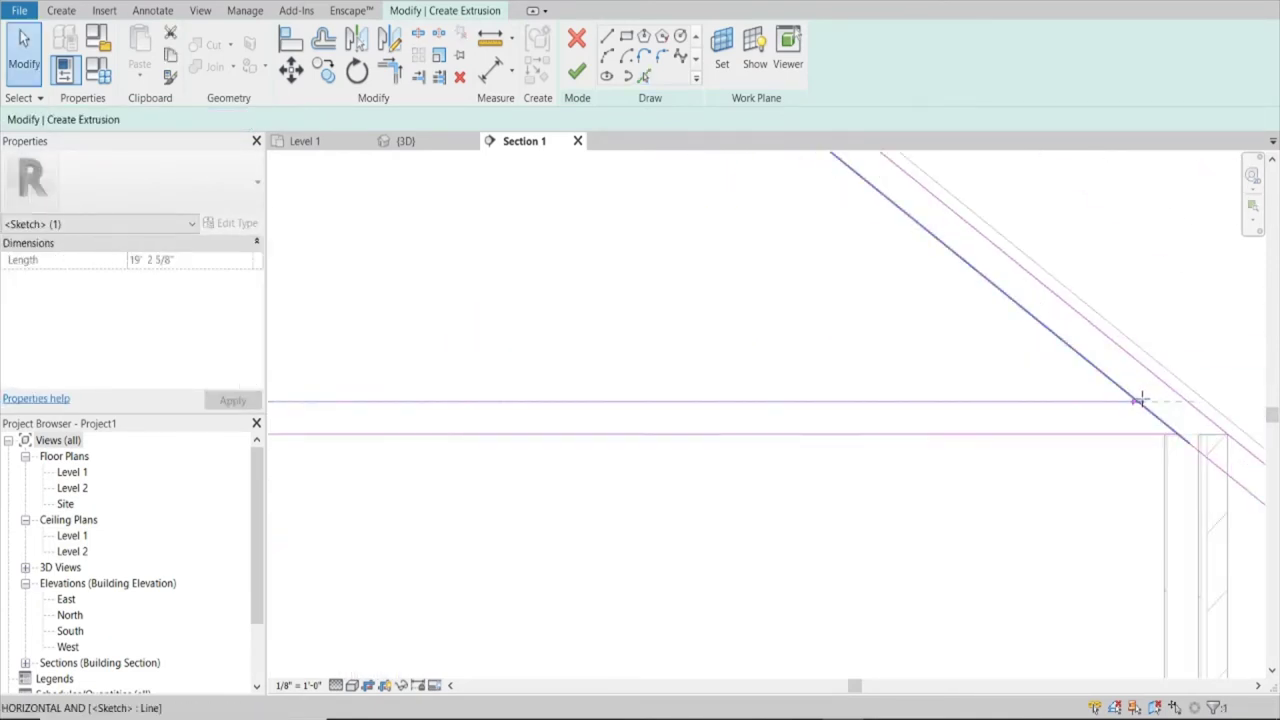
{"action": "left_click", "coordinate": [729, 646]}
{"action": "scroll", "coordinate": [920, 409], "scroll_direction": "down", "scroll_amount": 3}
{"action": "scroll", "coordinate": [815, 473], "scroll_direction": "up", "scroll_amount": 4}
{"action": "scroll", "coordinate": [815, 473], "scroll_direction": "down", "scroll_amount": 1}
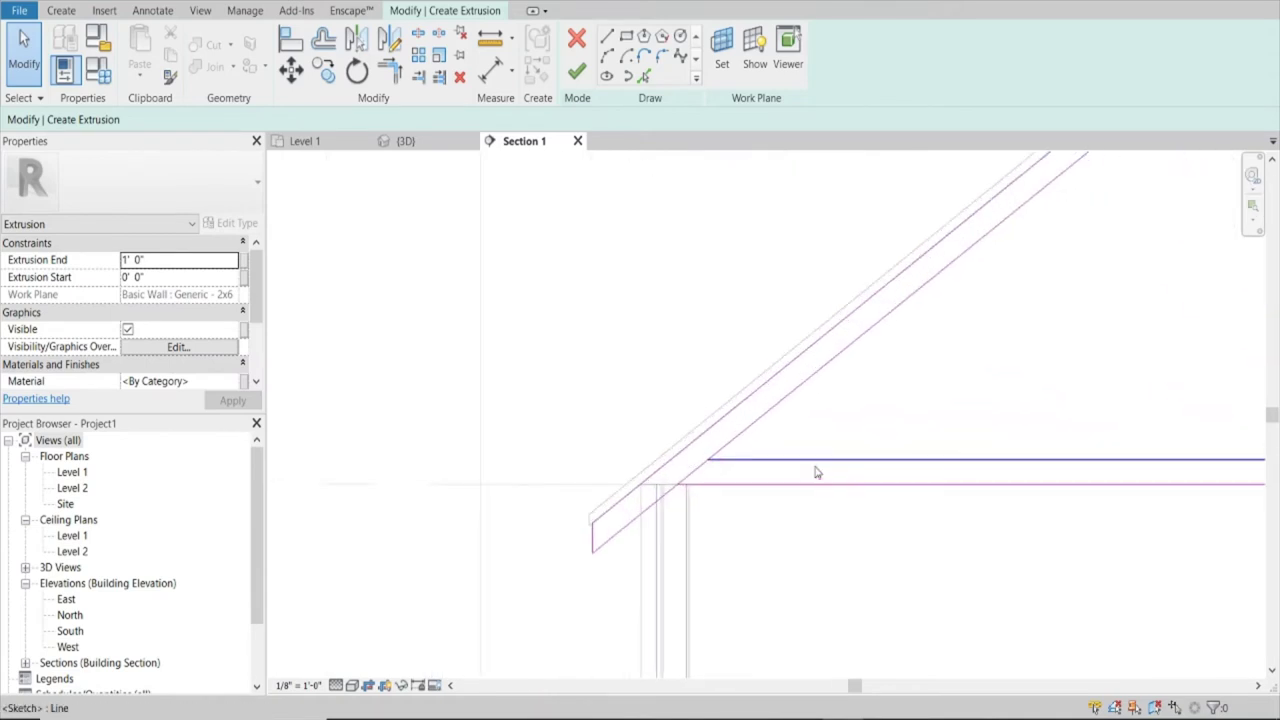
{"action": "scroll", "coordinate": [736, 441], "scroll_direction": "down", "scroll_amount": 2}
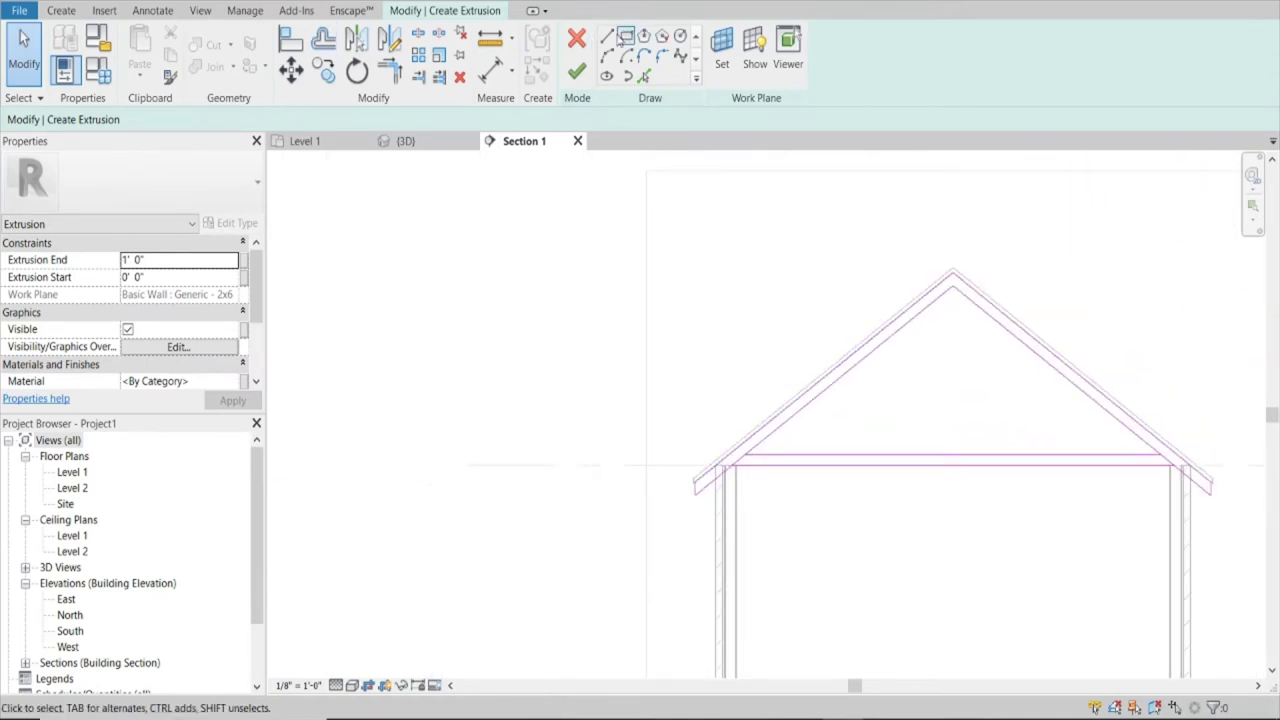
Sketch a vertical line with LI from the gable peak down to the bottom chord
{"action": "scroll", "coordinate": [900, 300], "scroll_direction": "up", "scroll_amount": 2}
{"action": "key", "text": "l"}
{"action": "key", "text": "i"}
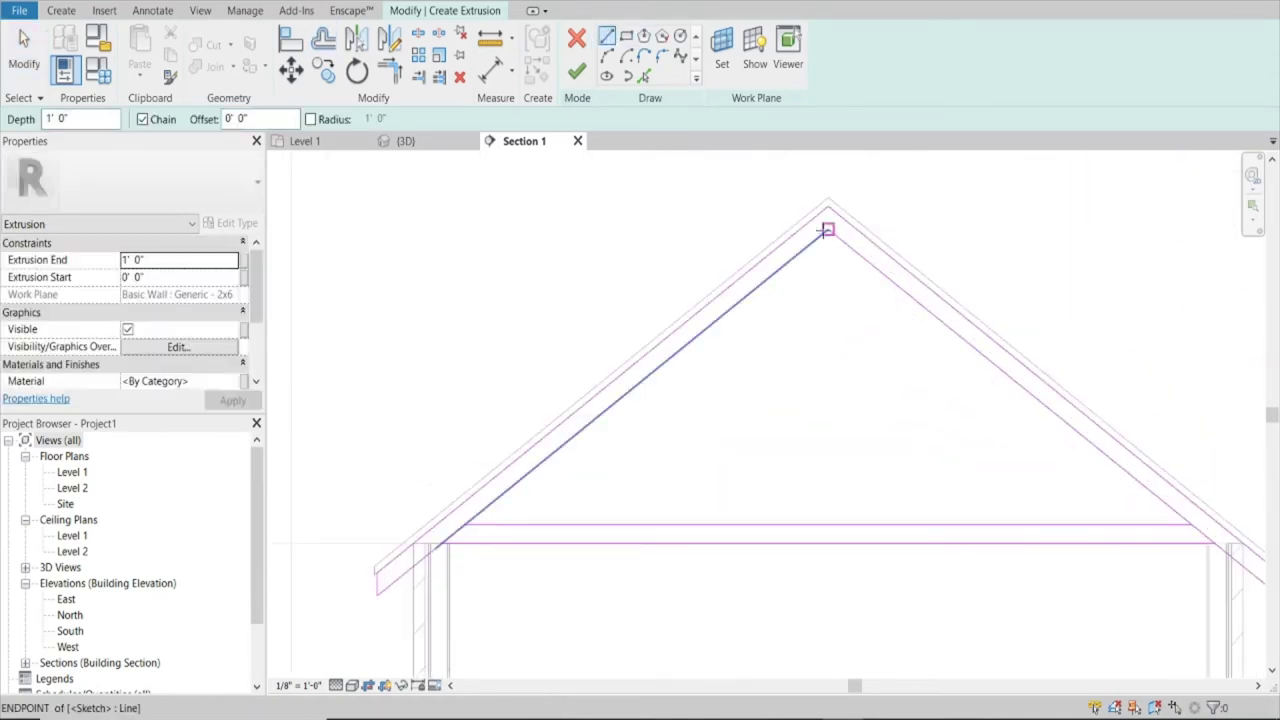
{"action": "left_click", "coordinate": [828, 230]}
{"action": "left_click", "coordinate": [828, 523]}
{"action": "key", "text": "Escape"}
{"action": "key", "text": "Escape"}
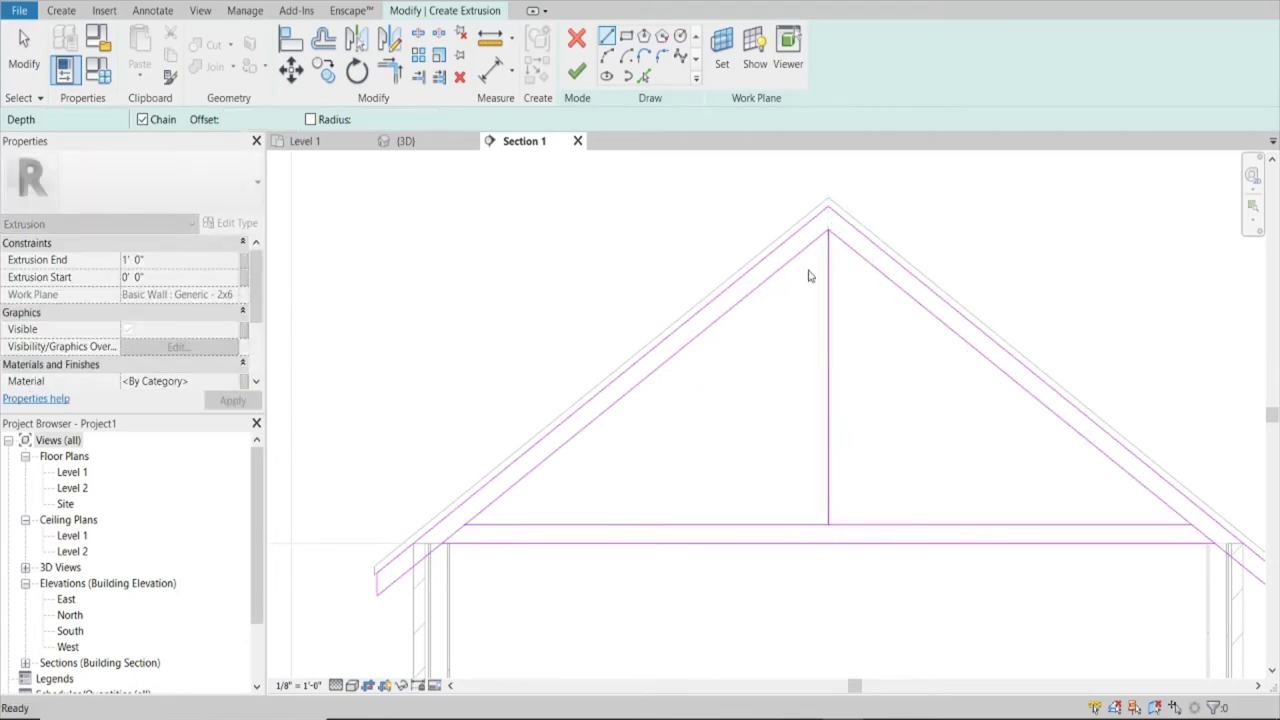
Add the king post's offset second edge with Pick Lines and trim its top to the rafter
{"action": "left_click", "coordinate": [643, 76]}
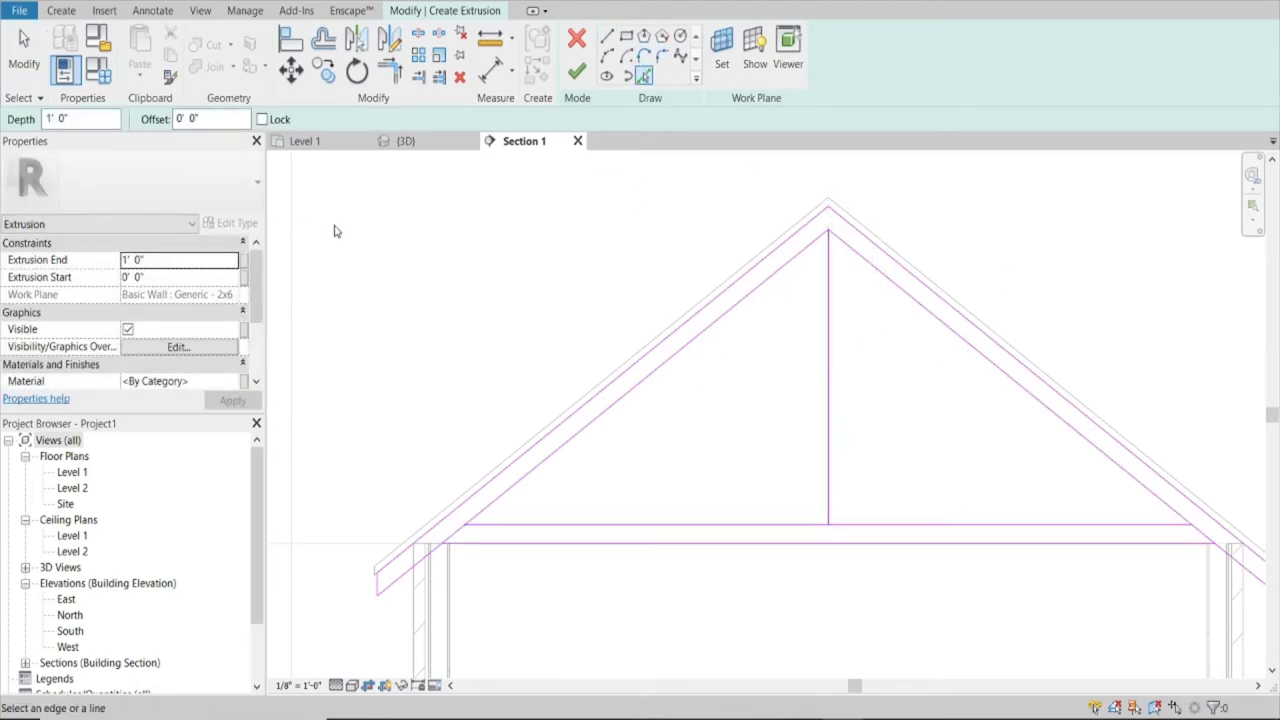
{"action": "left_click", "coordinate": [831, 343]}
{"action": "scroll", "coordinate": [840, 290], "scroll_direction": "up", "scroll_amount": 3}
{"action": "key", "text": "Escape"}
{"action": "key", "text": "Escape"}
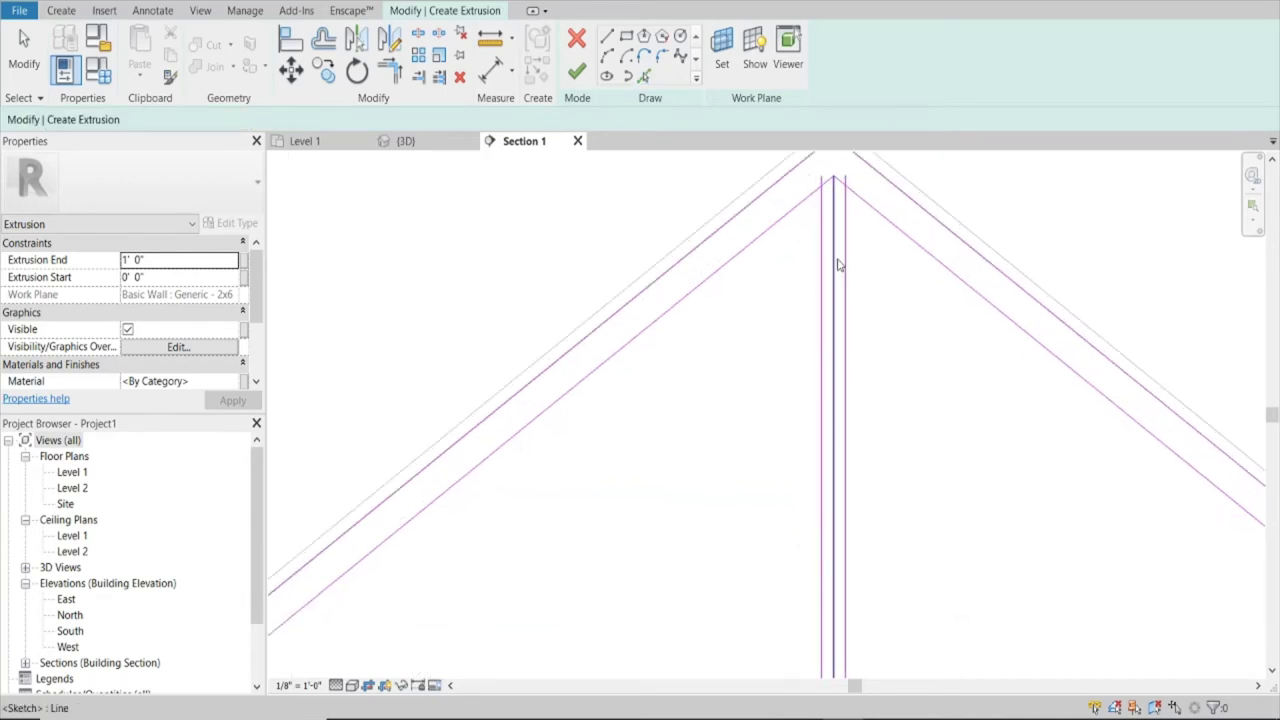
{"action": "left_click", "coordinate": [836, 265]}
{"action": "left_click", "coordinate": [846, 194]}
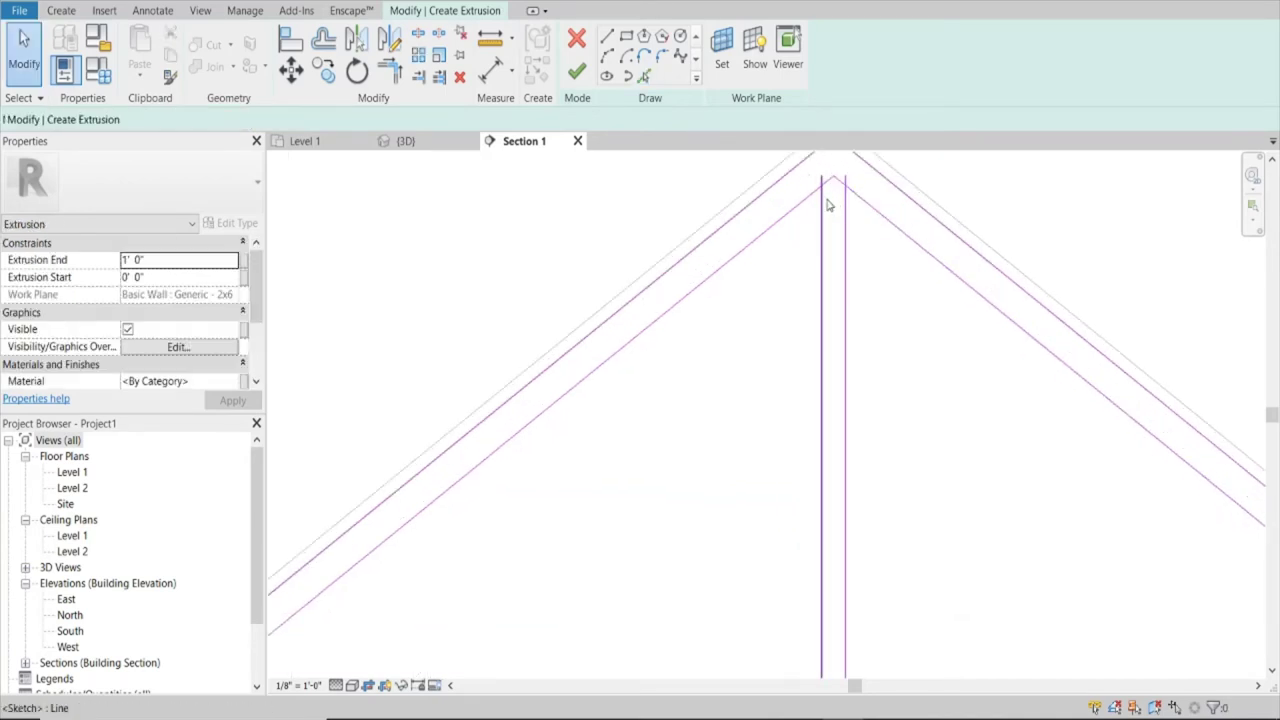
{"action": "mouse_move", "coordinate": [832, 178]}
{"action": "left_mouse_down"}
{"action": "mouse_move", "coordinate": [816, 183]}
{"action": "mouse_move", "coordinate": [846, 185]}
{"action": "left_mouse_up"}
{"action": "scroll", "coordinate": [846, 374], "scroll_direction": "down", "scroll_amount": 5}
{"action": "scroll", "coordinate": [846, 374], "scroll_direction": "up", "scroll_amount": 3}
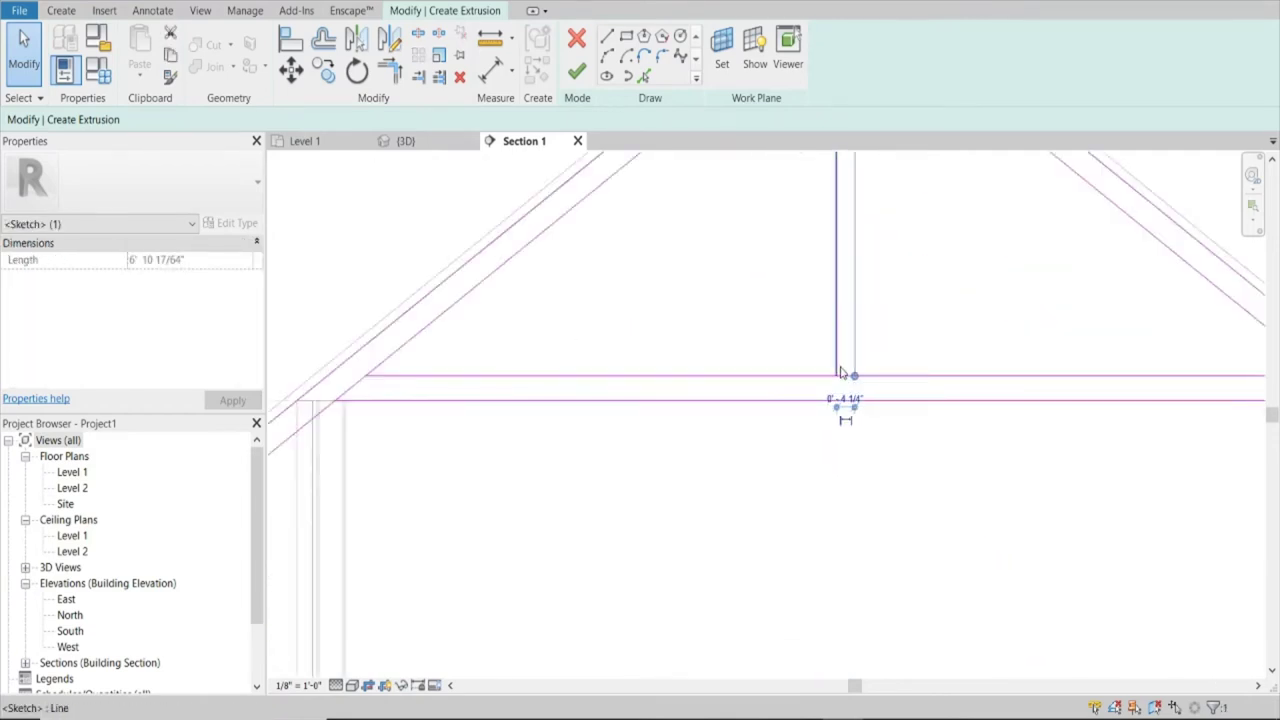
{"action": "scroll", "coordinate": [885, 378], "scroll_direction": "up", "scroll_amount": 2}
{"action": "scroll", "coordinate": [940, 346], "scroll_direction": "down", "scroll_amount": 2}
{"action": "scroll", "coordinate": [814, 289], "scroll_direction": "down", "scroll_amount": 2}
{"action": "scroll", "coordinate": [870, 298], "scroll_direction": "up", "scroll_amount": 1}
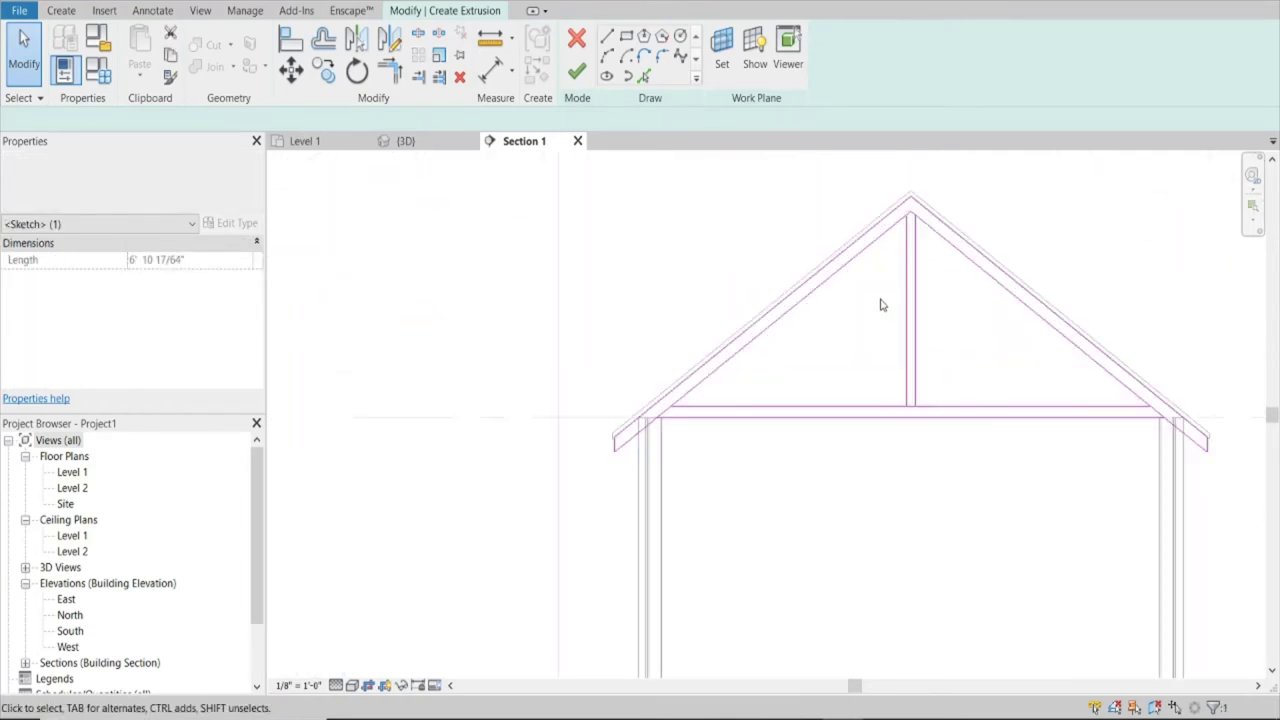
{"action": "key", "text": "Escape"}
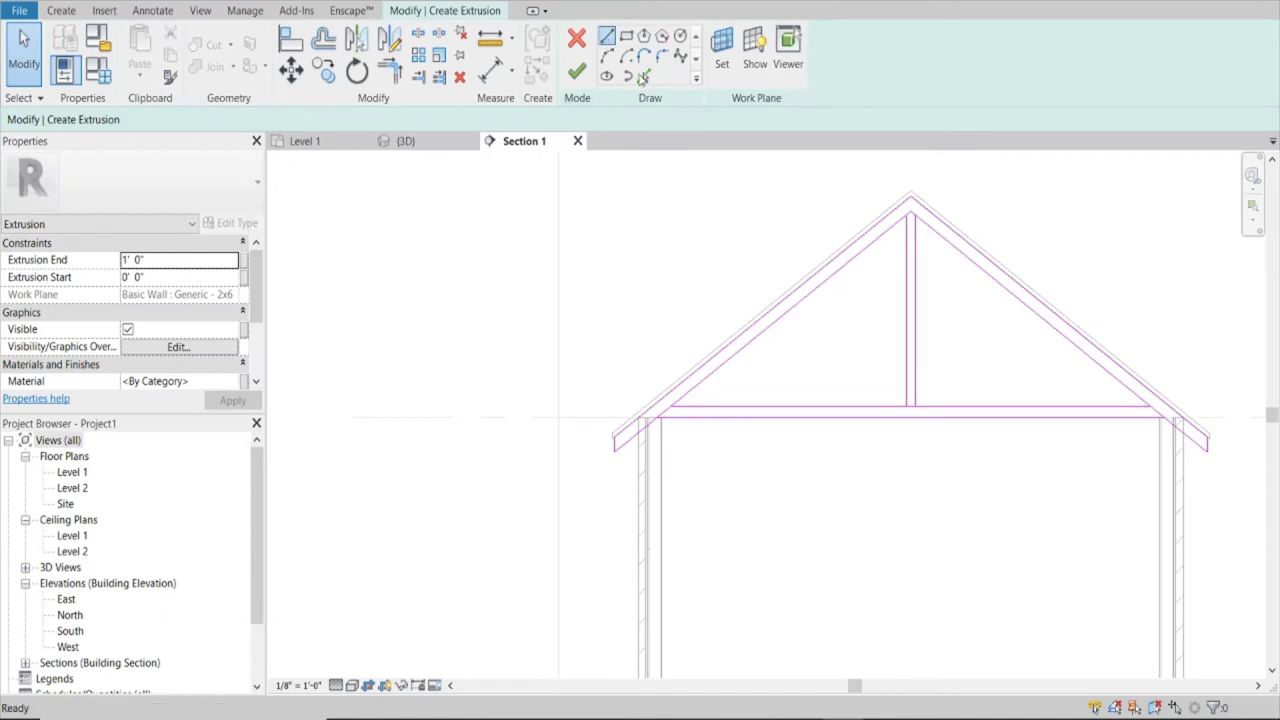
Sketch the left diagonal web from the bottom chord to the left rafter, with a 5 1/4" offset edge
{"action": "key", "text": "l"}
{"action": "key", "text": "i"}
{"action": "left_click", "coordinate": [906, 397]}
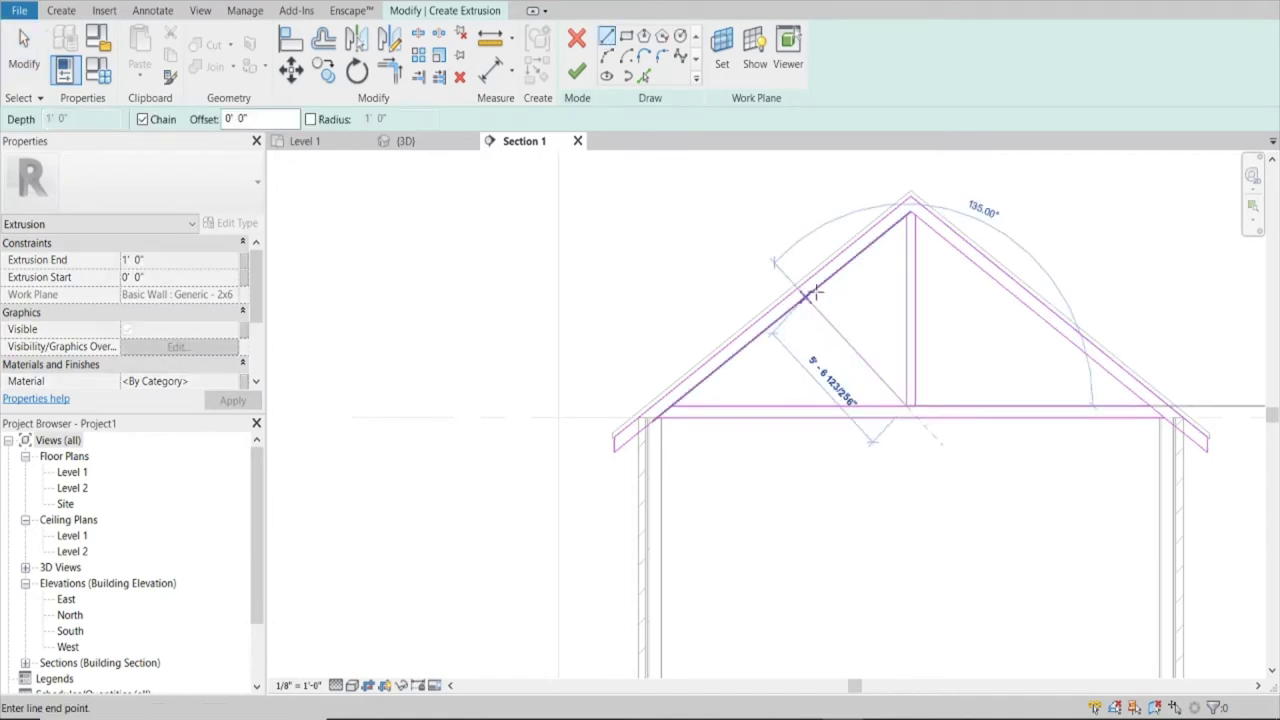
{"action": "left_click", "coordinate": [804, 296]}
{"action": "key", "text": "Escape"}
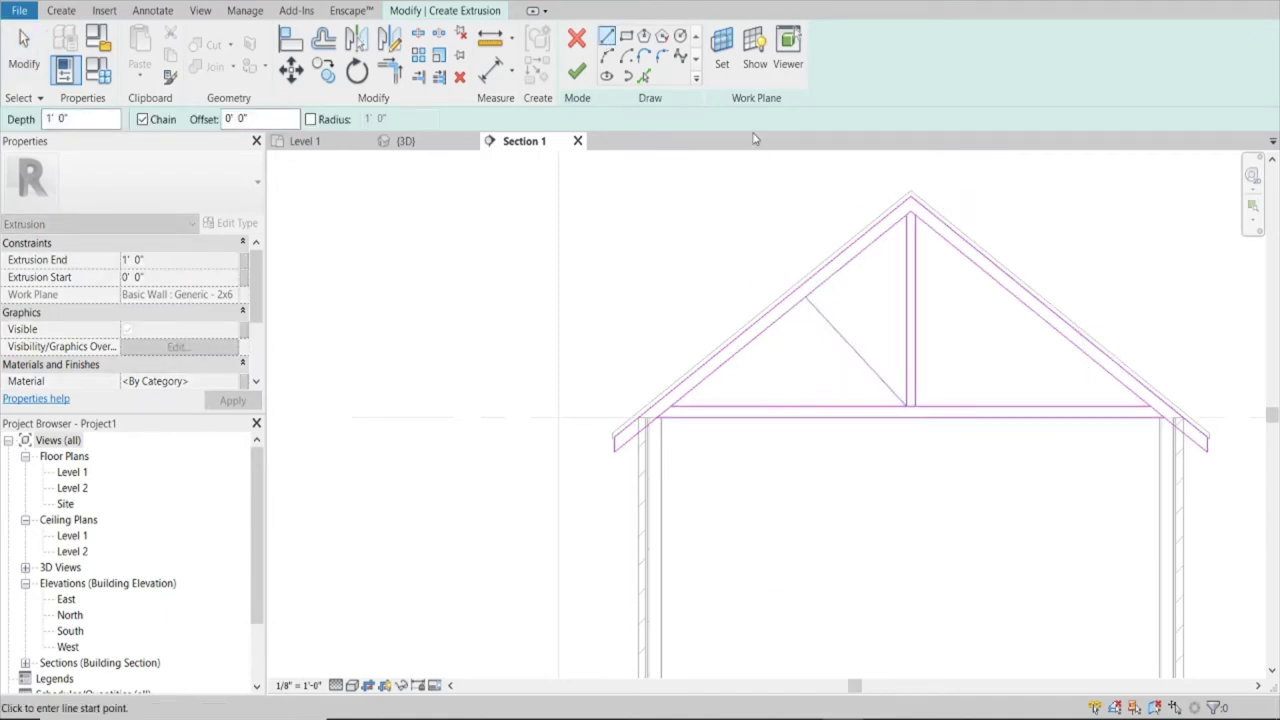
{"action": "key", "text": "Escape"}
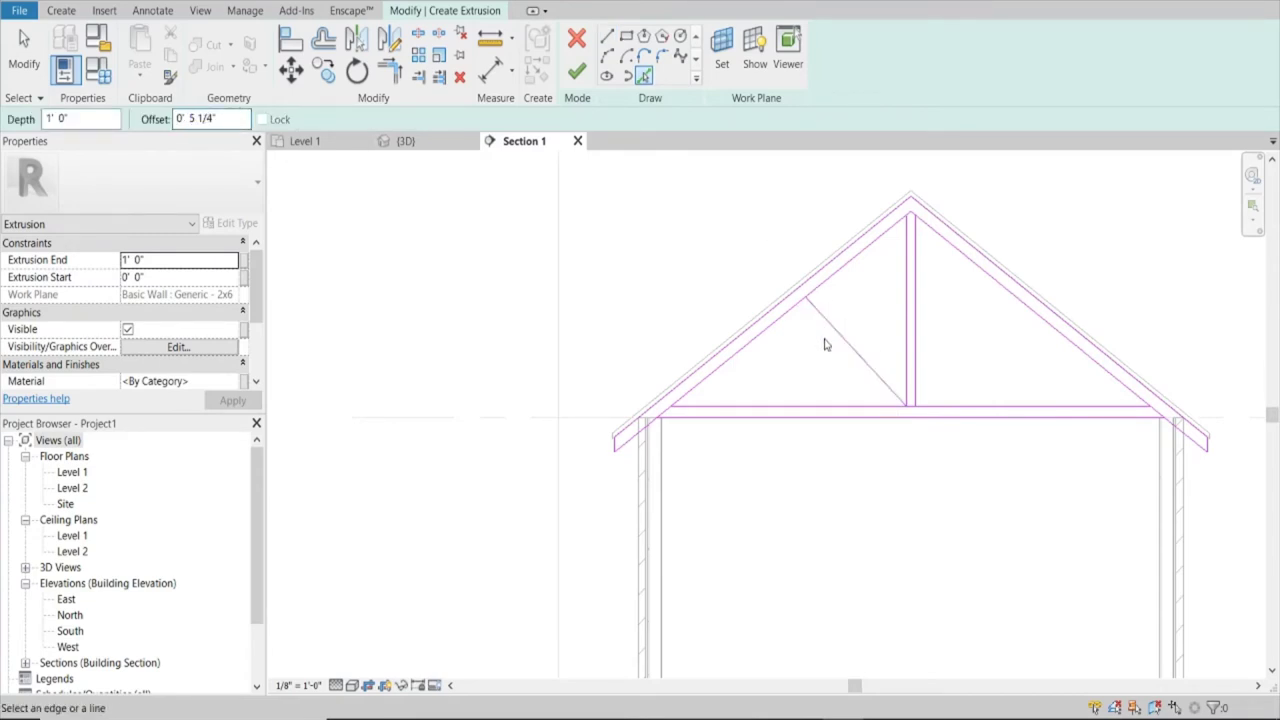
{"action": "key", "text": "Escape"}
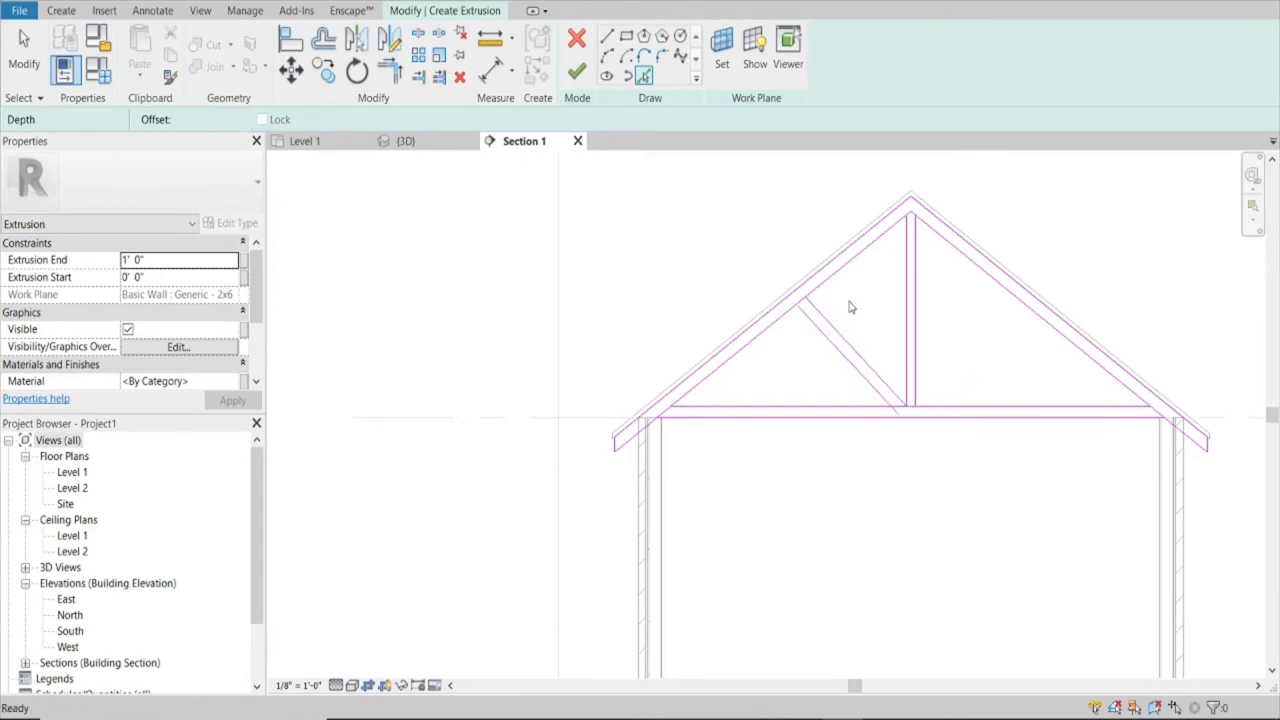
Mirror a copy of both diagonal web lines across an axis through the peak and king post
{"action": "left_click", "coordinate": [840, 349]}
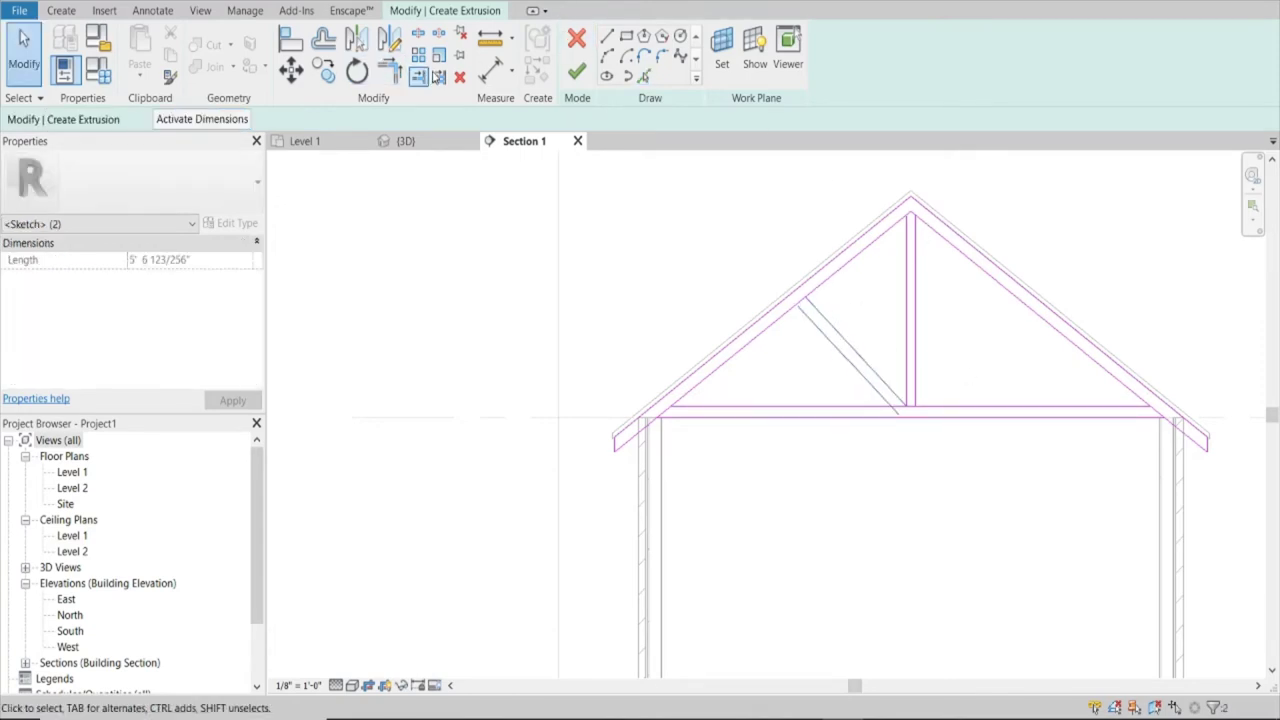
{"action": "left_click", "coordinate": [390, 38]}
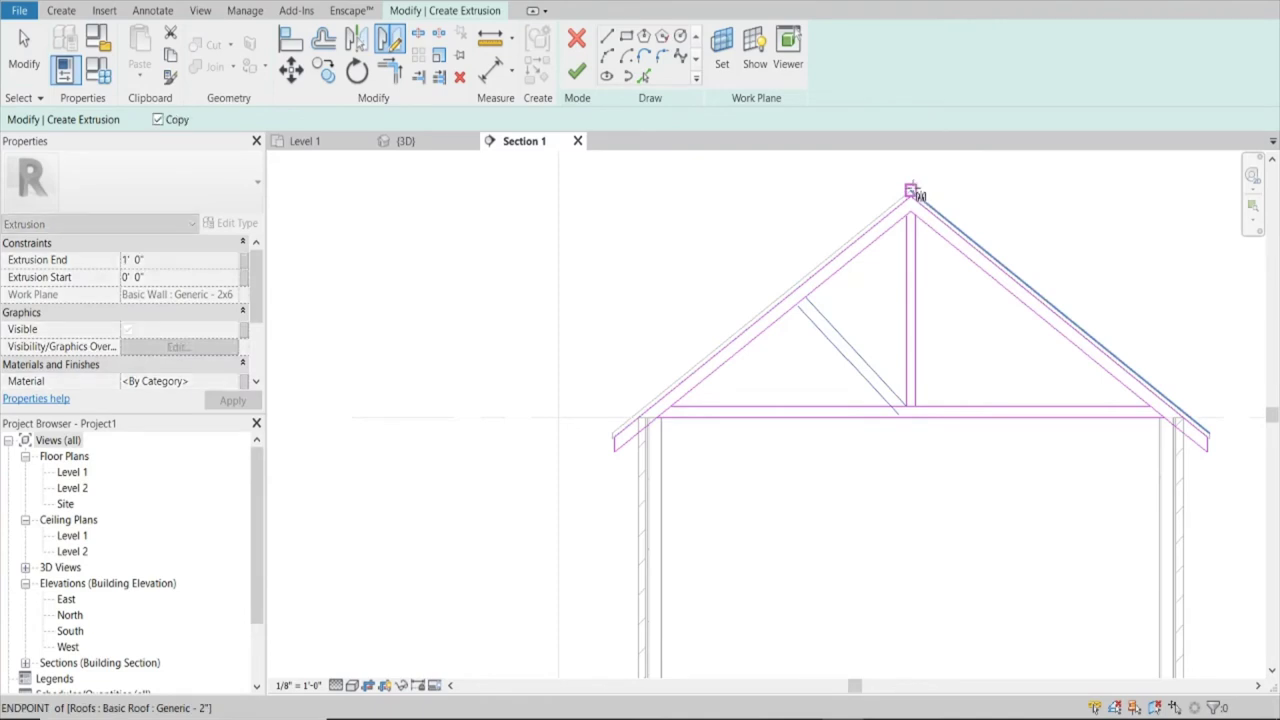
{"action": "left_click", "coordinate": [918, 172]}
{"action": "left_click", "coordinate": [951, 289]}
Extend the left diagonal web line up to meet the bottom chord's upper line
{"action": "scroll", "coordinate": [906, 417], "scroll_direction": "up", "scroll_amount": 3}
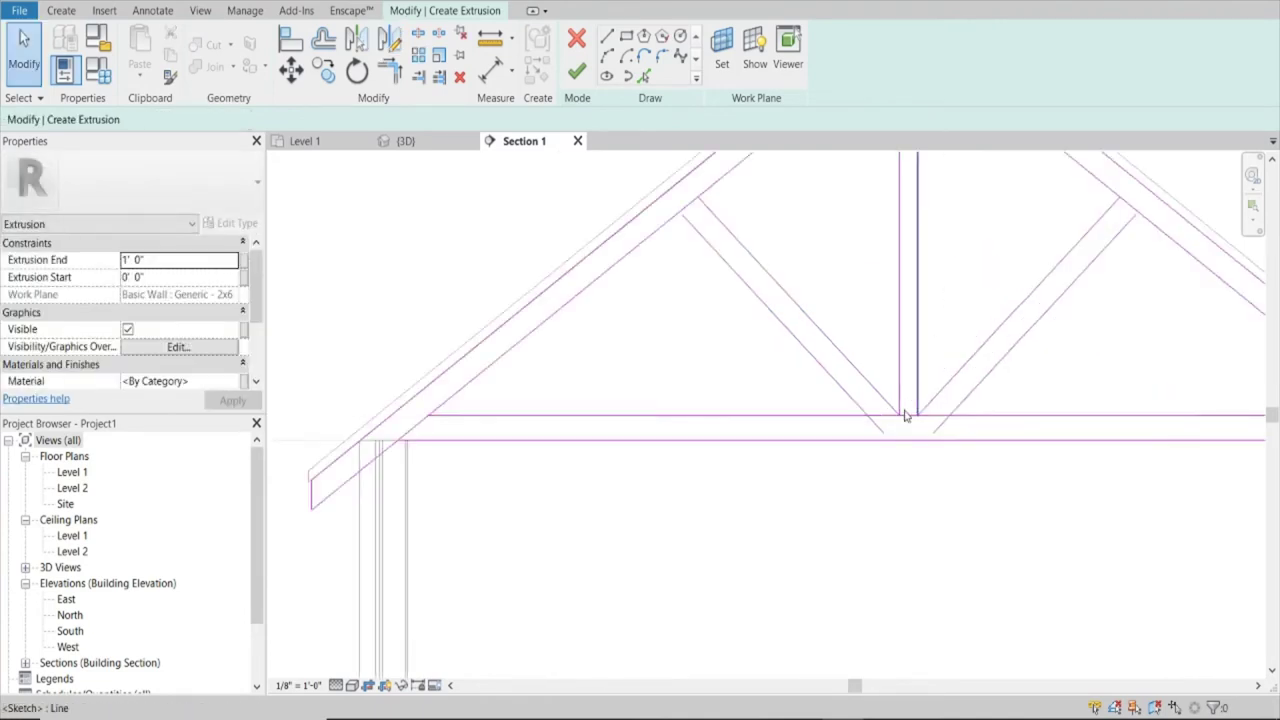
{"action": "scroll", "coordinate": [882, 441], "scroll_direction": "up", "scroll_amount": 2}
{"action": "left_click_drag", "start_coordinate": [882, 441], "coordinate": [851, 408]}
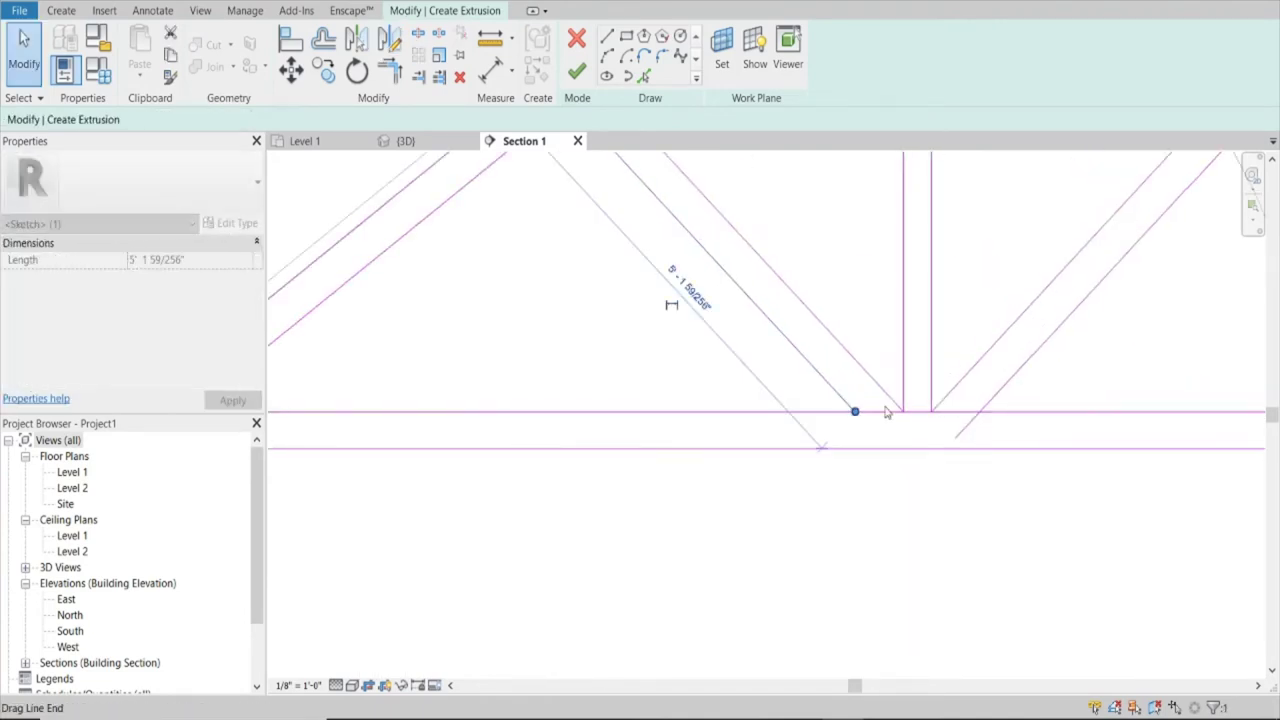
{"action": "scroll", "coordinate": [884, 409], "scroll_direction": "up", "scroll_amount": 3}
Split the chord's upper line at both web junctions and delete the short segment between them
{"action": "key", "text": "s"}
{"action": "key", "text": "l"}
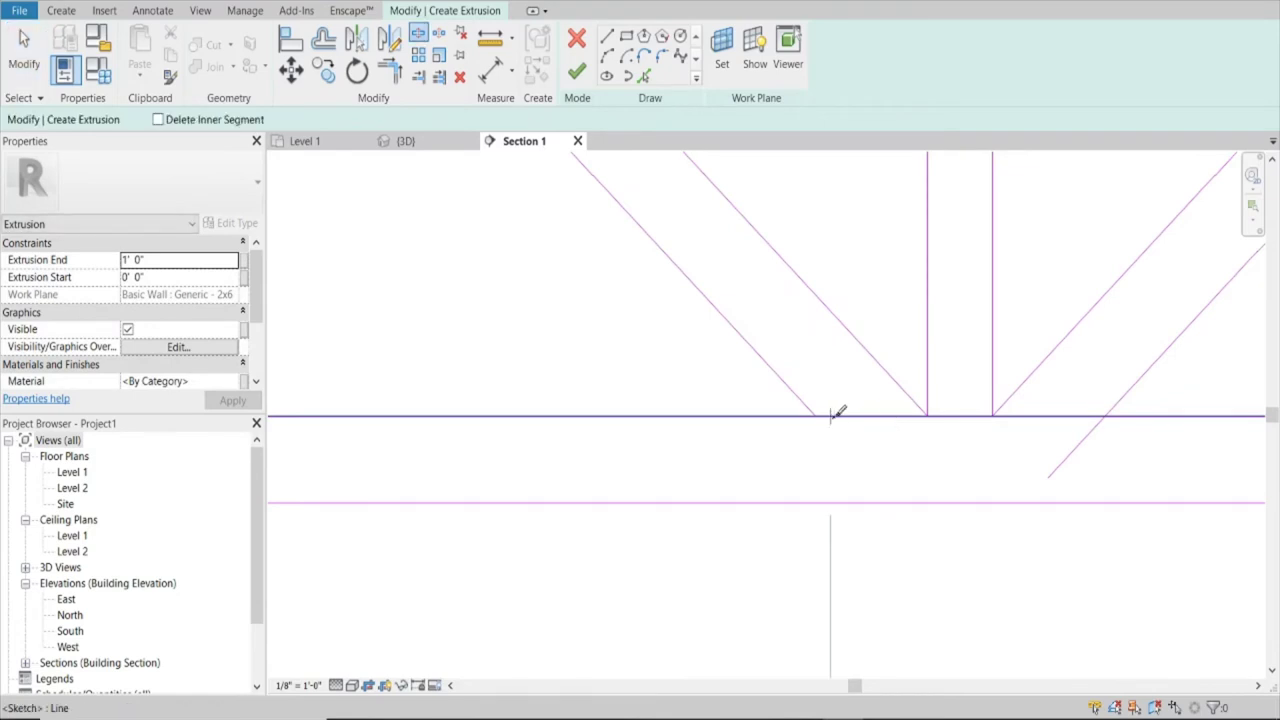
{"action": "left_click", "coordinate": [831, 416]}
{"action": "left_click", "coordinate": [1043, 416]}
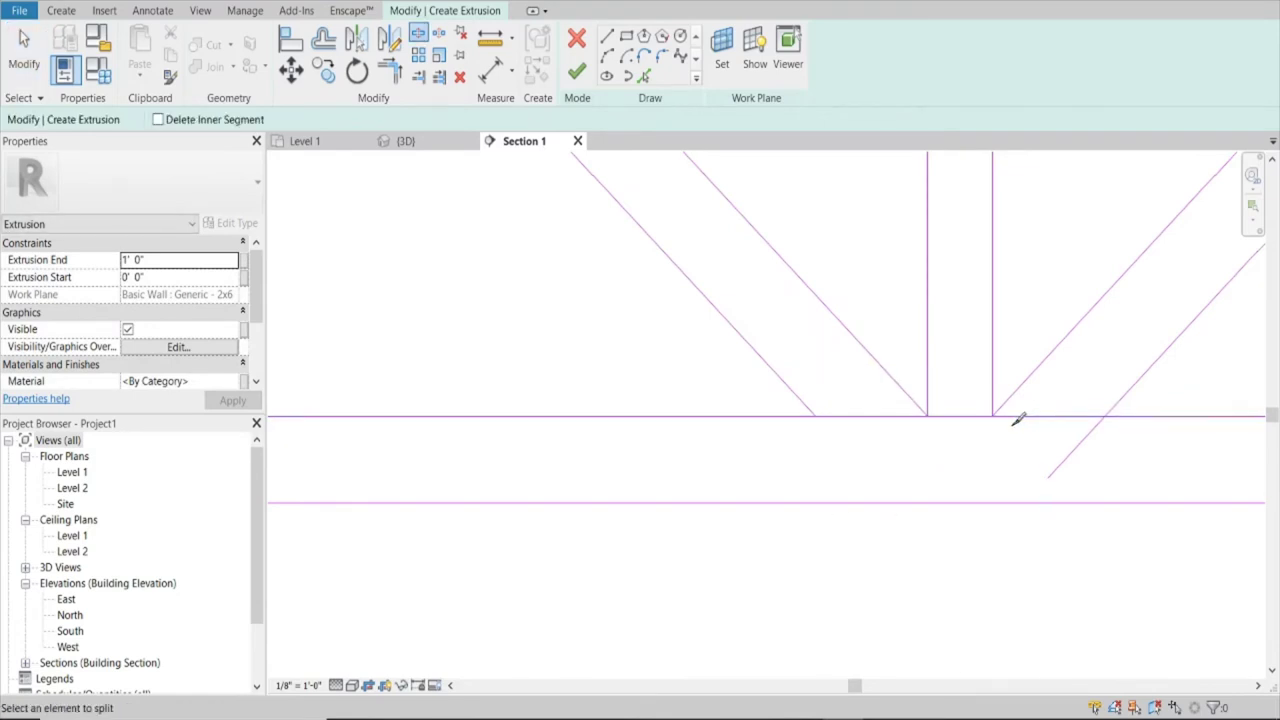
{"action": "key", "text": "Escape"}
{"action": "left_click", "coordinate": [956, 416]}
{"action": "key", "text": "Delete"}
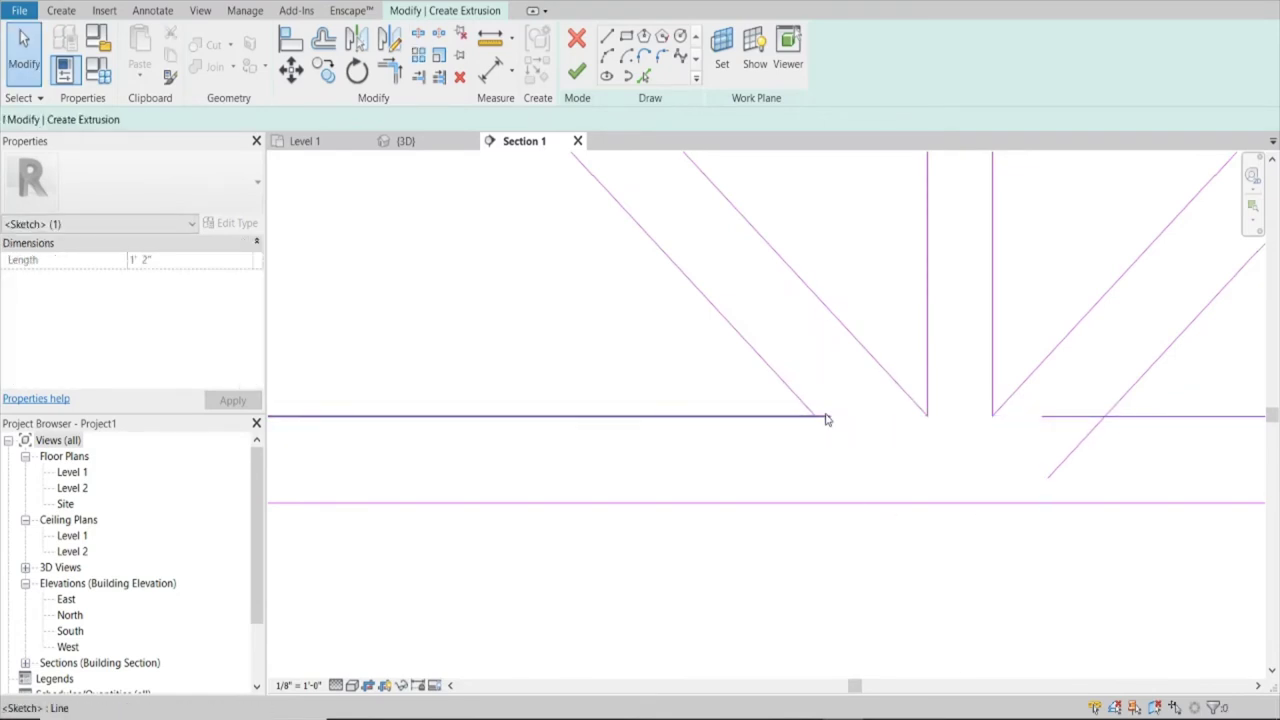
{"action": "left_click", "coordinate": [828, 416]}
{"action": "key", "text": "Escape"}
Pull the right diagonal web's lower end onto the bottom chord, undoing one misplaced drop
{"action": "left_click", "coordinate": [1054, 470]}
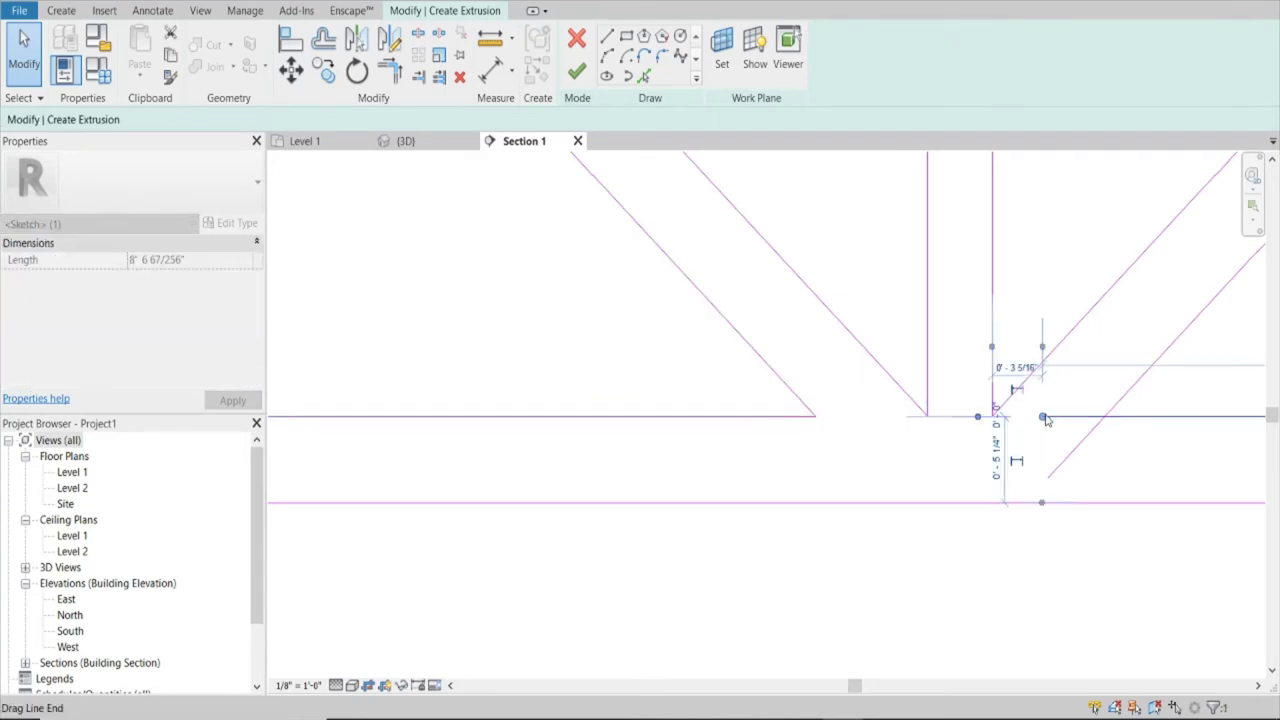
{"action": "left_click_drag", "start_coordinate": [1048, 476], "coordinate": [1104, 416]}
{"action": "left_click", "coordinate": [1058, 450]}
{"action": "key", "text": "Escape"}
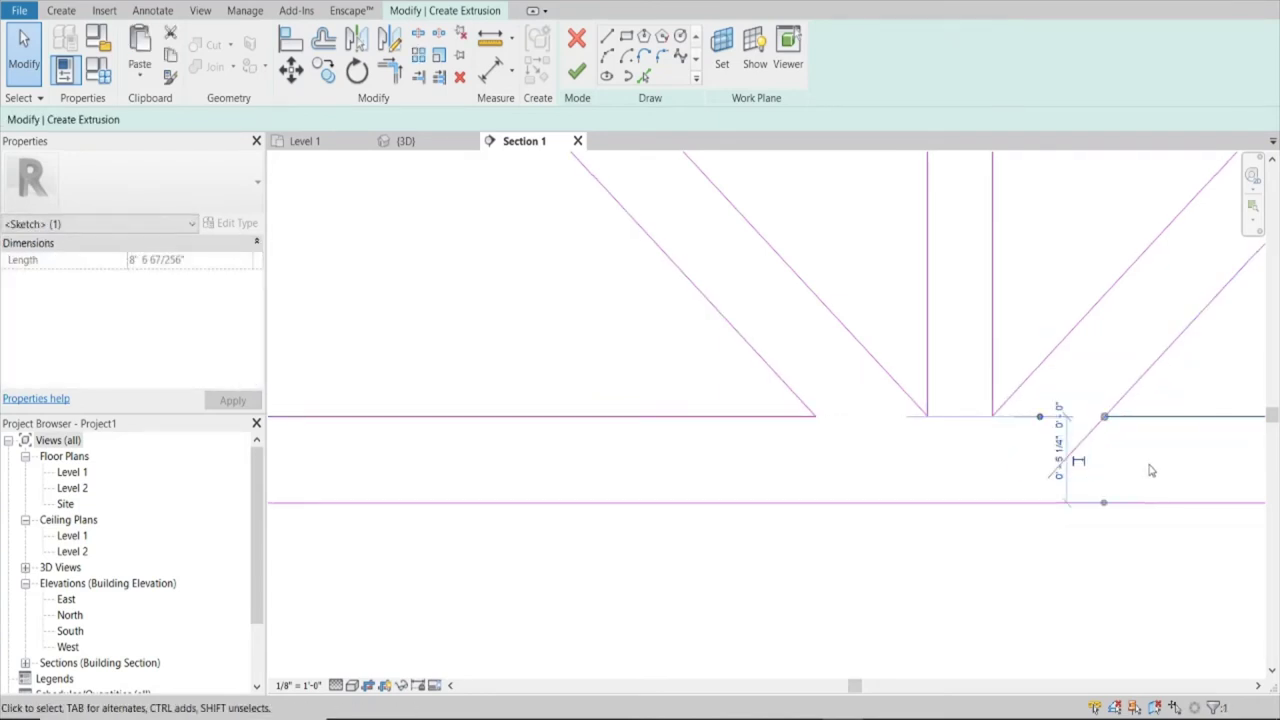
{"action": "key", "text": "ctrl+z"}
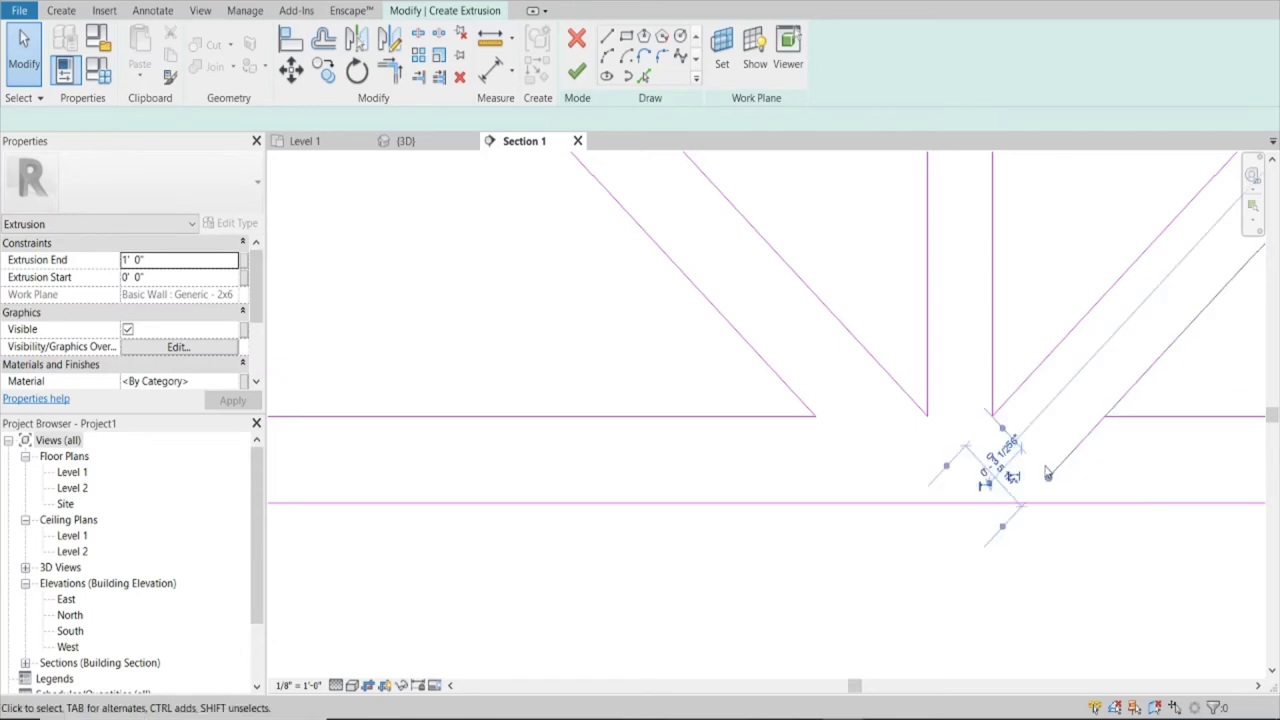
{"action": "left_click_drag", "start_coordinate": [1095, 428], "coordinate": [1103, 417]}
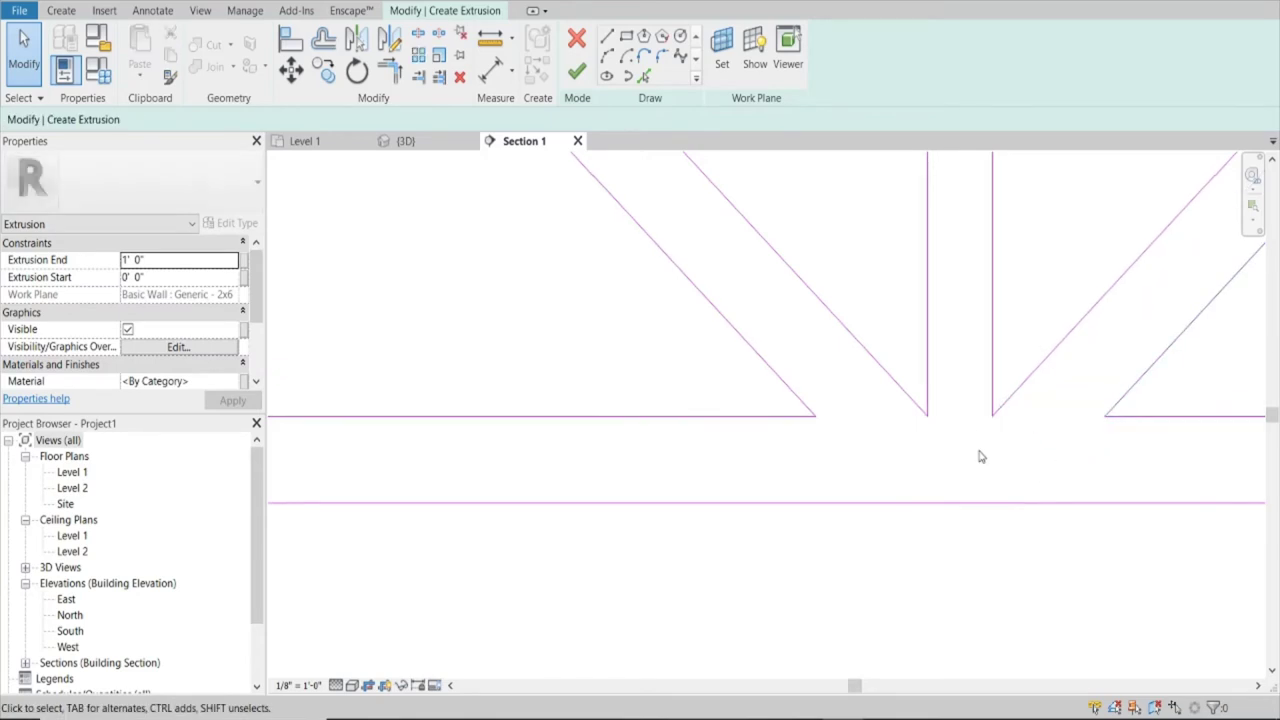
{"action": "scroll", "coordinate": [980, 451], "scroll_direction": "down", "scroll_amount": 2}
{"action": "scroll", "coordinate": [894, 494], "scroll_direction": "down", "scroll_amount": 3}
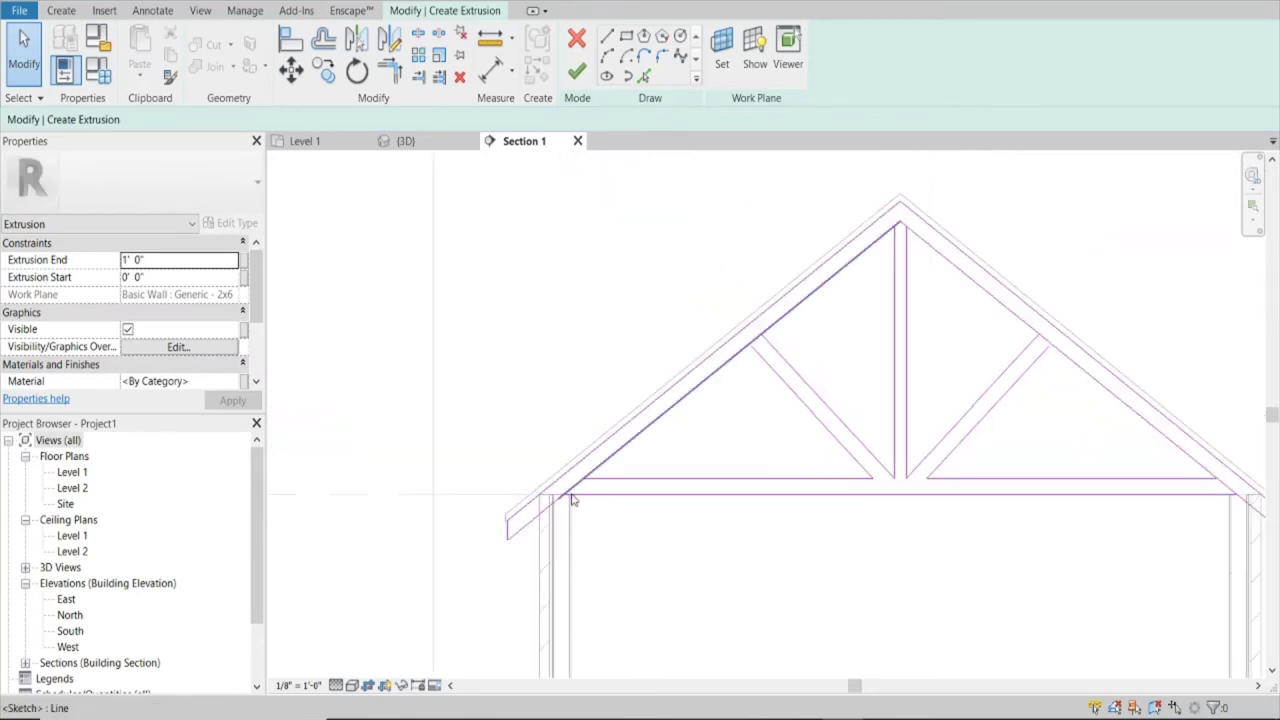
Snap the left rafter line's lower end to the chord end, unjoining elements to clear the error
{"action": "scroll", "coordinate": [575, 495], "scroll_direction": "up", "scroll_amount": 5}
{"action": "left_click", "coordinate": [529, 517]}
{"action": "left_click_drag", "start_coordinate": [513, 537], "coordinate": [627, 436]}
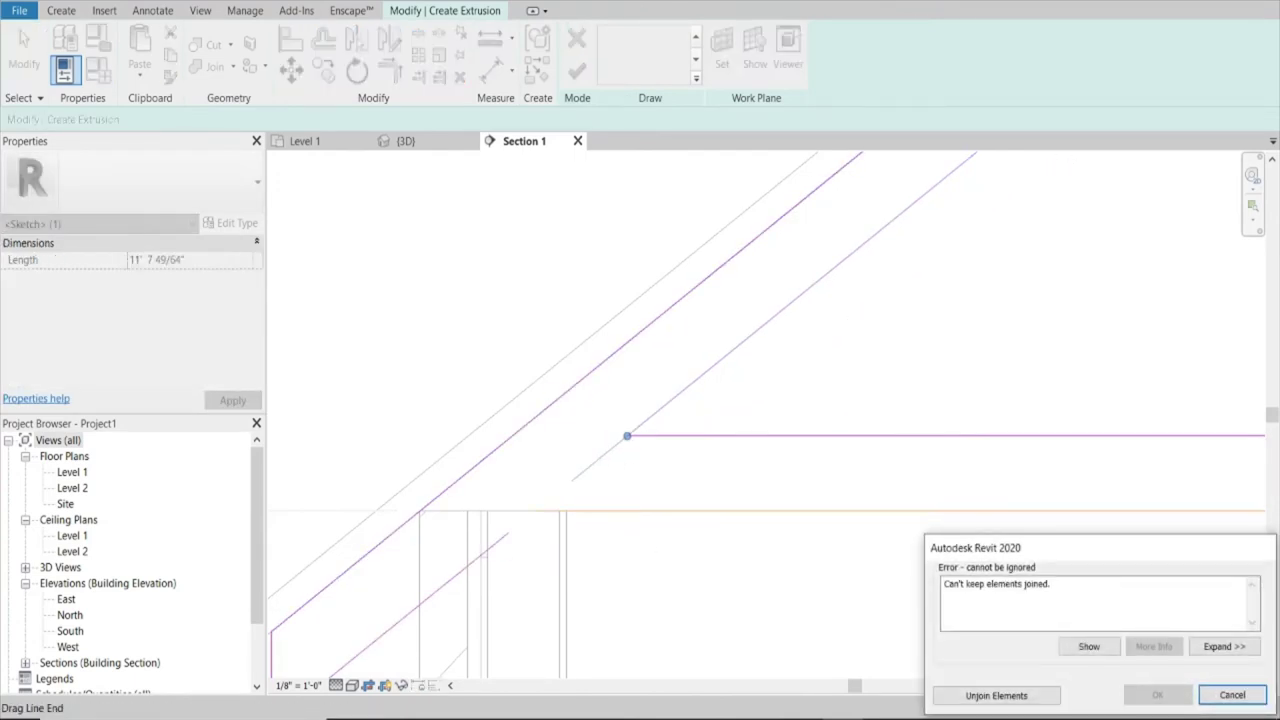
{"action": "left_click", "coordinate": [982, 697]}
{"action": "mouse_move", "coordinate": [531, 523]}
{"action": "left_mouse_down"}
{"action": "mouse_move", "coordinate": [517, 527]}
{"action": "mouse_move", "coordinate": [534, 511]}
{"action": "left_mouse_up"}
{"action": "scroll", "coordinate": [640, 489], "scroll_direction": "down", "scroll_amount": 4}
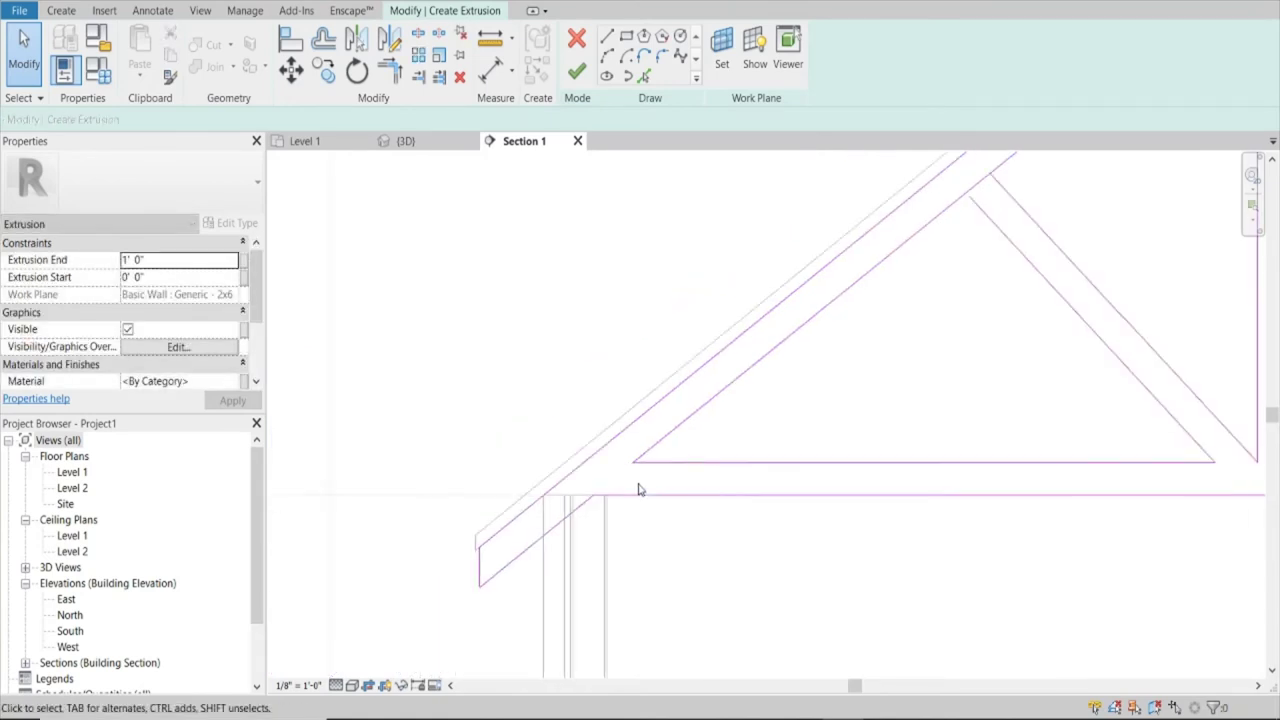
Snap the right rafter line's end to the chord end at the right eave, dismissing the join error
{"action": "middle_click_drag", "start_coordinate": [1068, 474], "coordinate": [908, 428]}
{"action": "scroll", "coordinate": [908, 428], "scroll_direction": "up", "scroll_amount": 2}
{"action": "scroll", "coordinate": [986, 486], "scroll_direction": "up", "scroll_amount": 2}
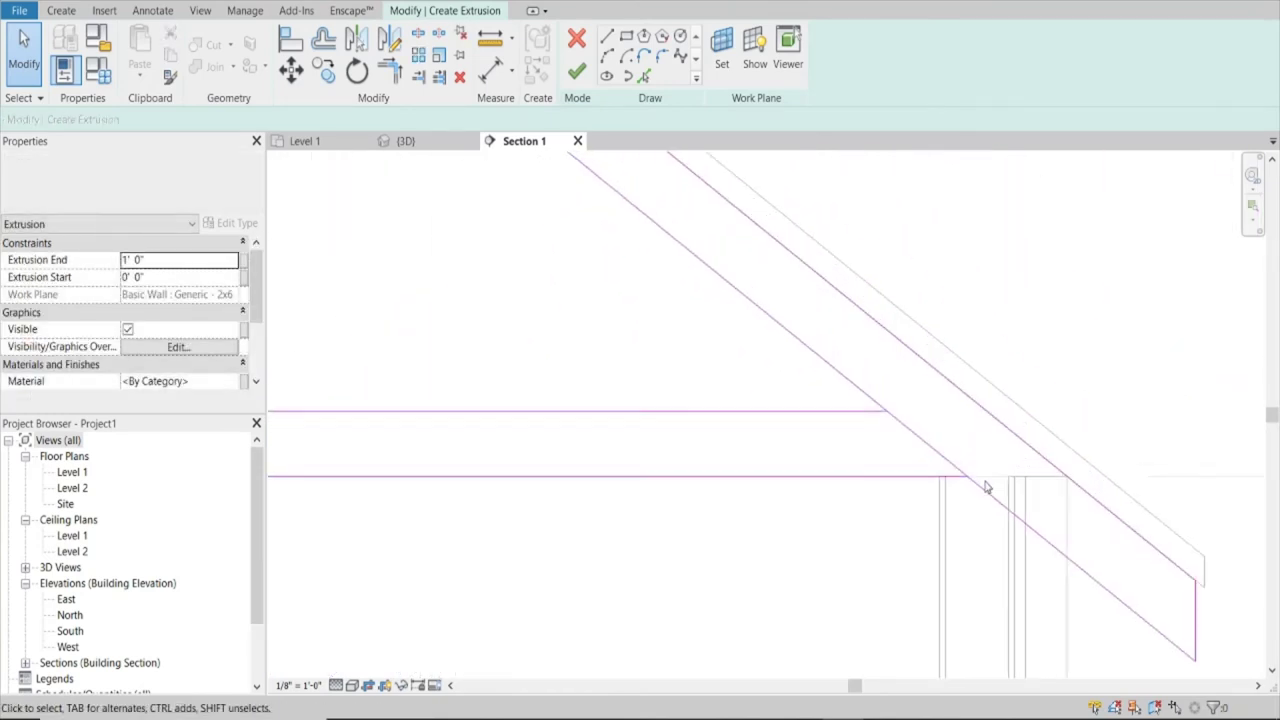
{"action": "scroll", "coordinate": [952, 481], "scroll_direction": "up", "scroll_amount": 1}
{"action": "left_click_drag", "start_coordinate": [990, 496], "coordinate": [886, 411]}
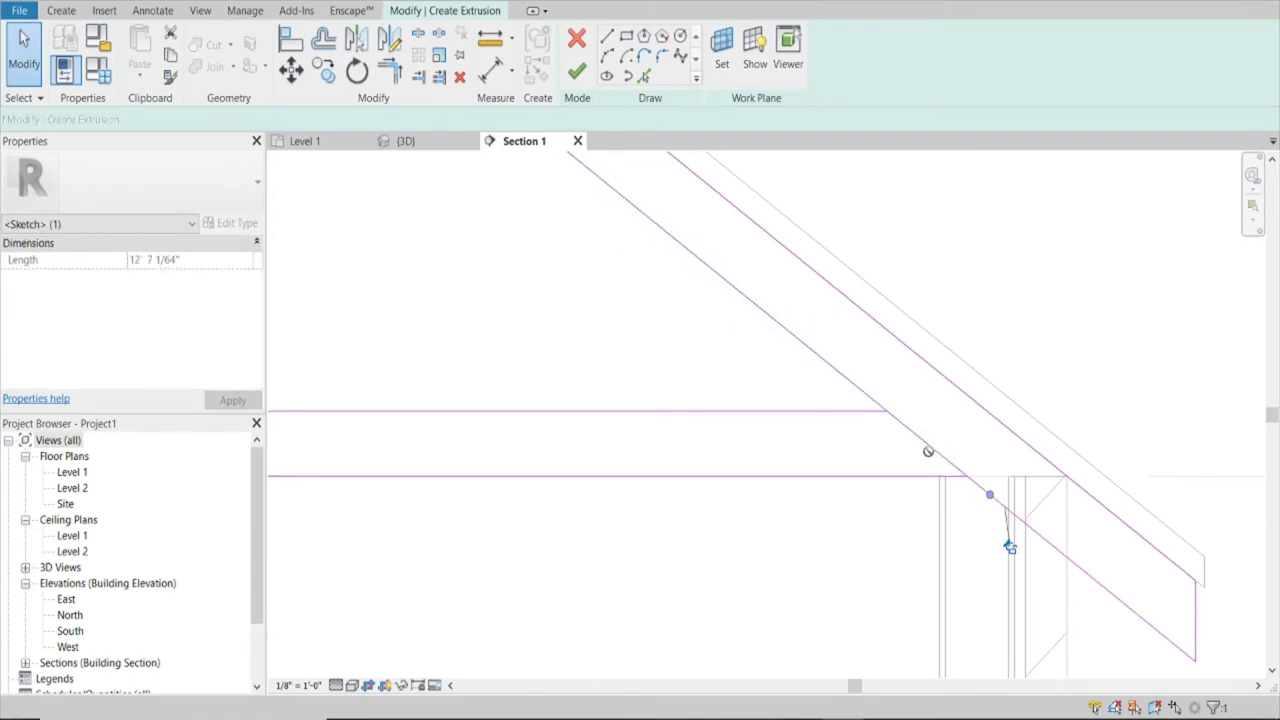
{"action": "left_click", "coordinate": [996, 695]}
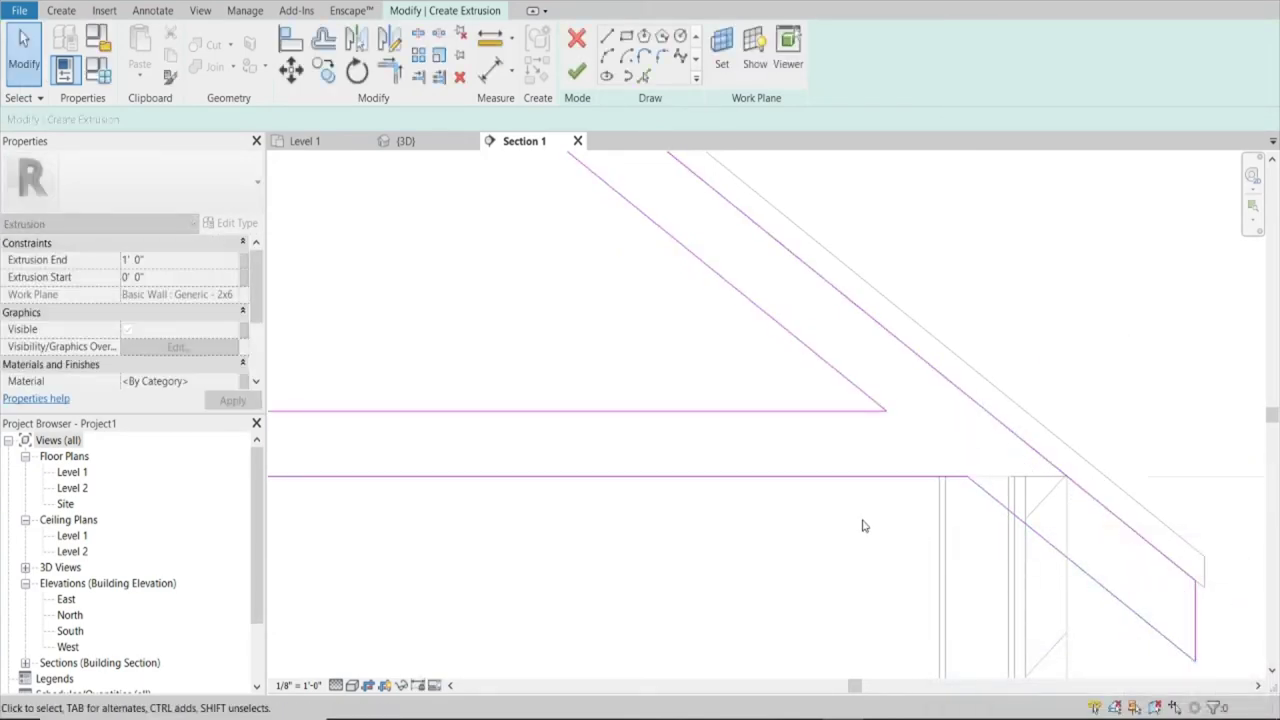
{"action": "scroll", "coordinate": [1126, 443], "scroll_direction": "down", "scroll_amount": 3}
{"action": "scroll", "coordinate": [1129, 443], "scroll_direction": "down", "scroll_amount": 2}
{"action": "scroll", "coordinate": [1130, 445], "scroll_direction": "down", "scroll_amount": 1}
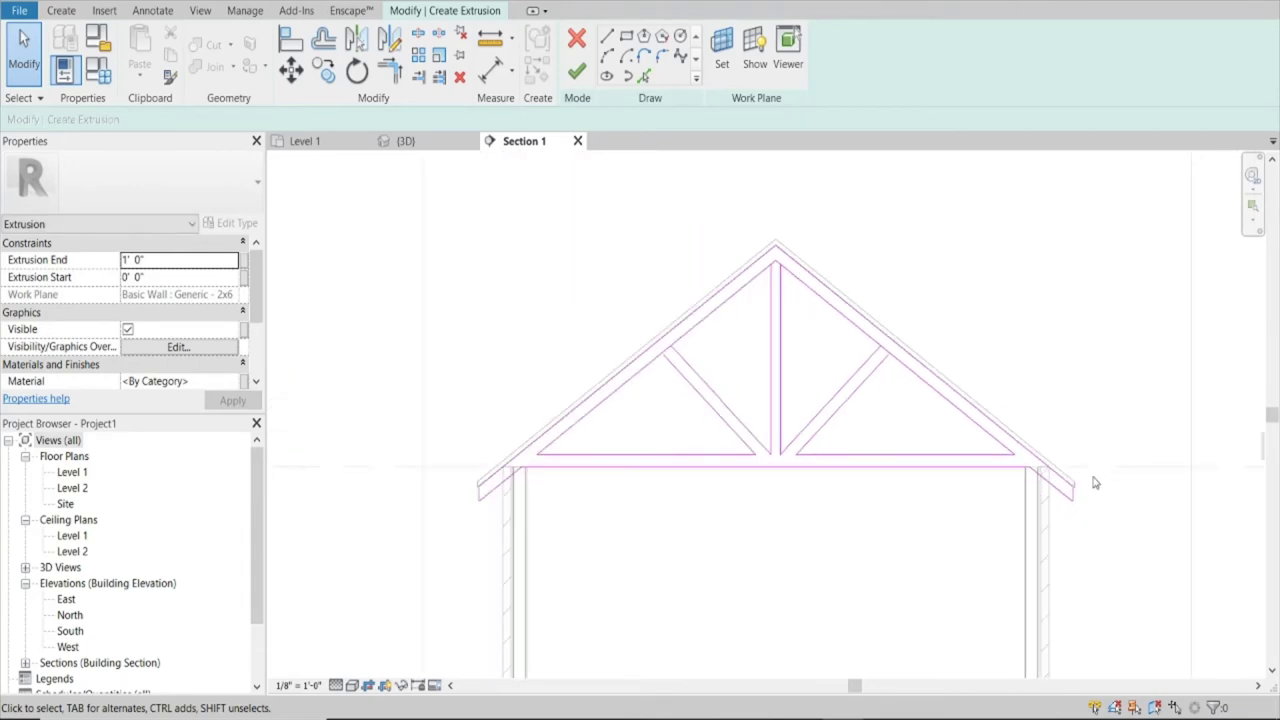
Trim the left web line and the split lower top-chord segment to meet at their junction
{"action": "scroll", "coordinate": [666, 350], "scroll_direction": "up", "scroll_amount": 4}
{"action": "scroll", "coordinate": [655, 360], "scroll_direction": "up", "scroll_amount": 3}
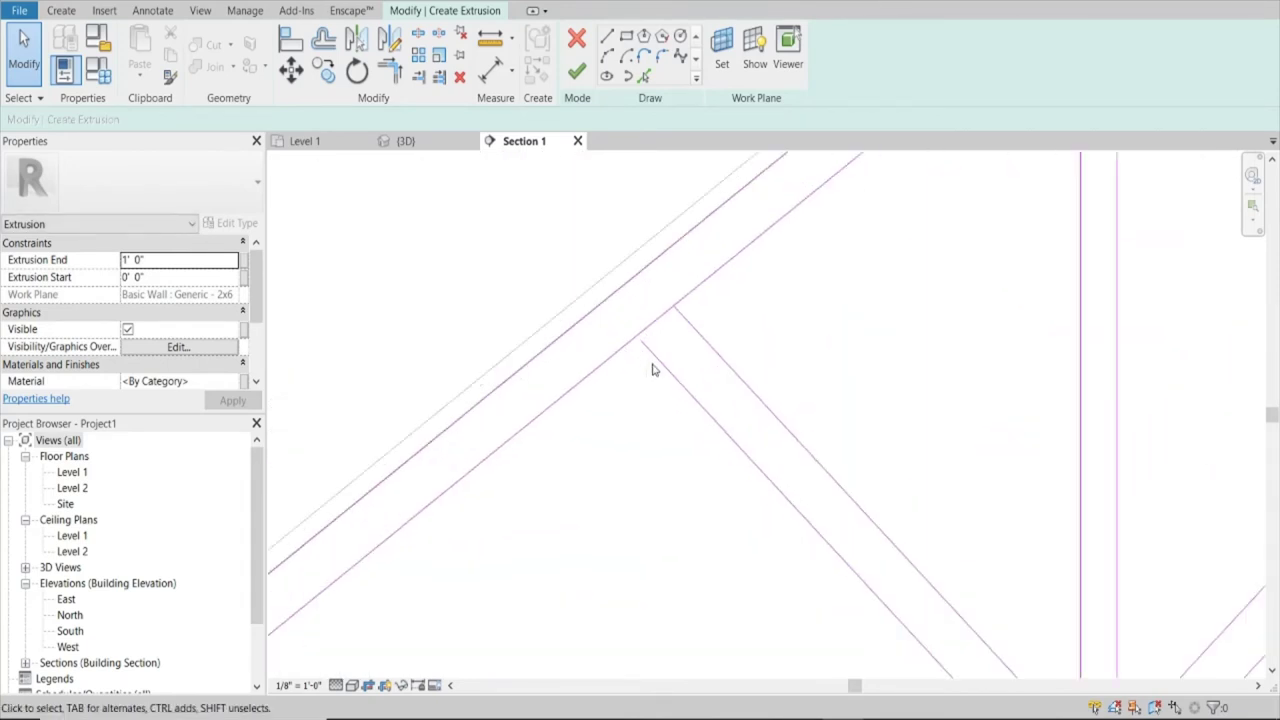
{"action": "left_click", "coordinate": [655, 358]}
{"action": "left_click_drag", "start_coordinate": [641, 343], "coordinate": [643, 343]}
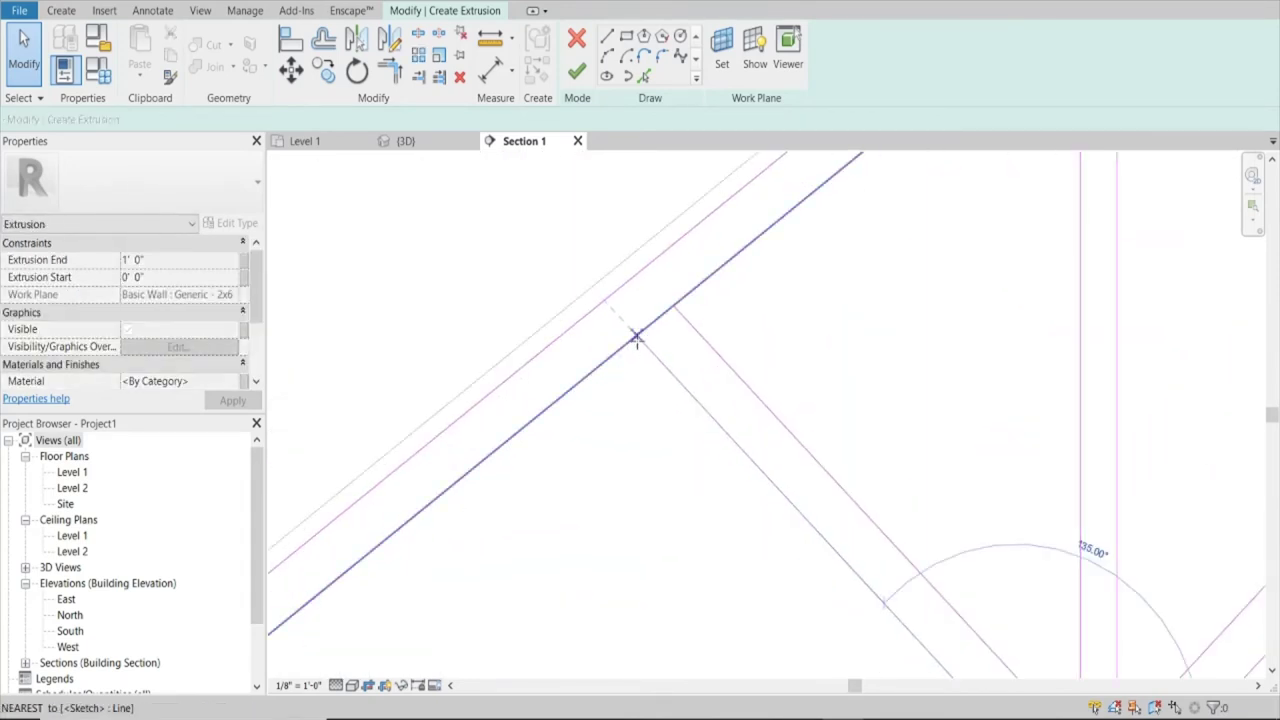
{"action": "scroll", "coordinate": [880, 316], "scroll_direction": "down", "scroll_amount": 5}
{"action": "scroll", "coordinate": [881, 315], "scroll_direction": "down", "scroll_amount": 1}
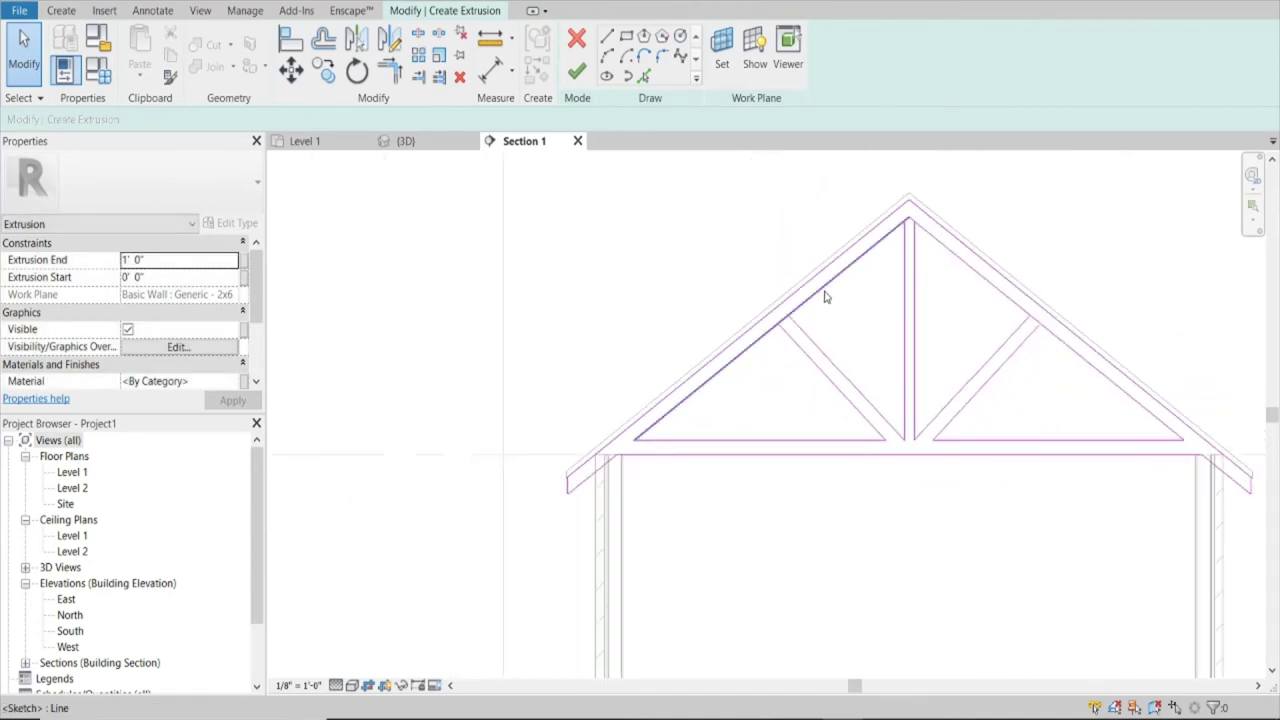
{"action": "scroll", "coordinate": [805, 320], "scroll_direction": "up", "scroll_amount": 3}
{"action": "scroll", "coordinate": [735, 312], "scroll_direction": "up", "scroll_amount": 2}
{"action": "scroll", "coordinate": [742, 322], "scroll_direction": "up", "scroll_amount": 3}
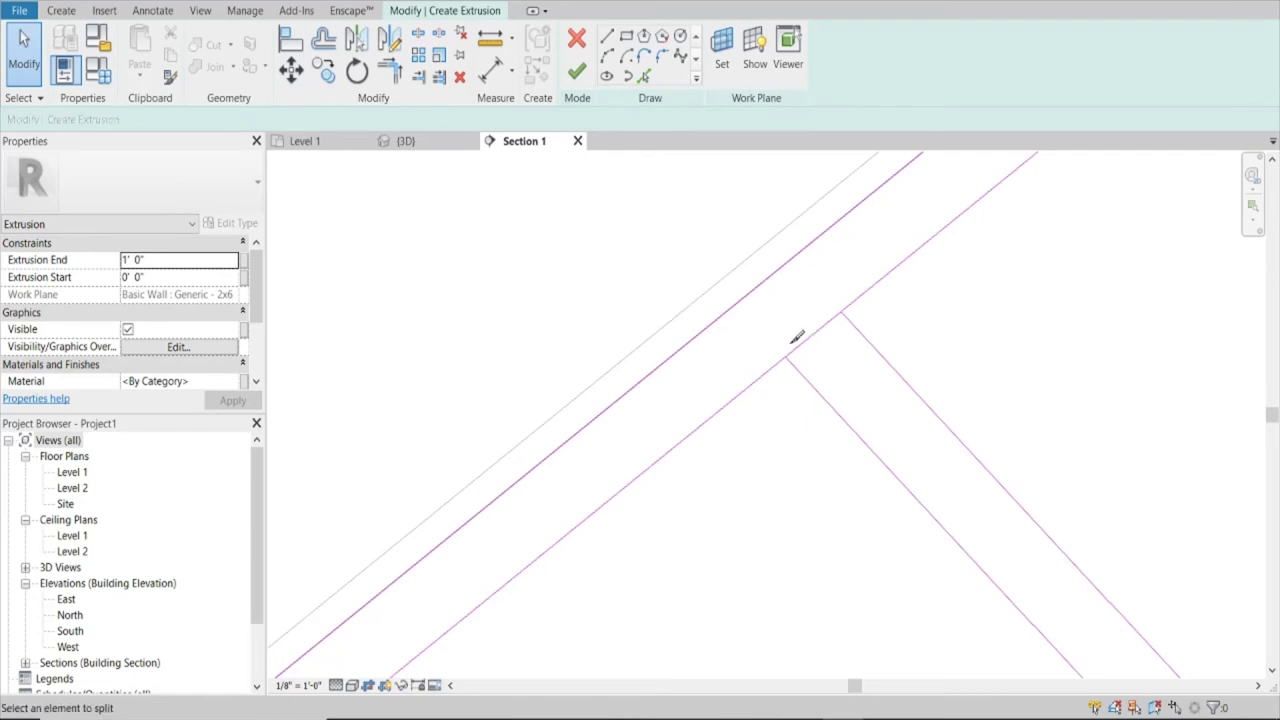
{"action": "key", "text": "Escape"}
{"action": "left_click", "coordinate": [800, 346]}
{"action": "left_click_drag", "start_coordinate": [800, 346], "coordinate": [845, 307]}
{"action": "left_click", "coordinate": [1000, 691]}
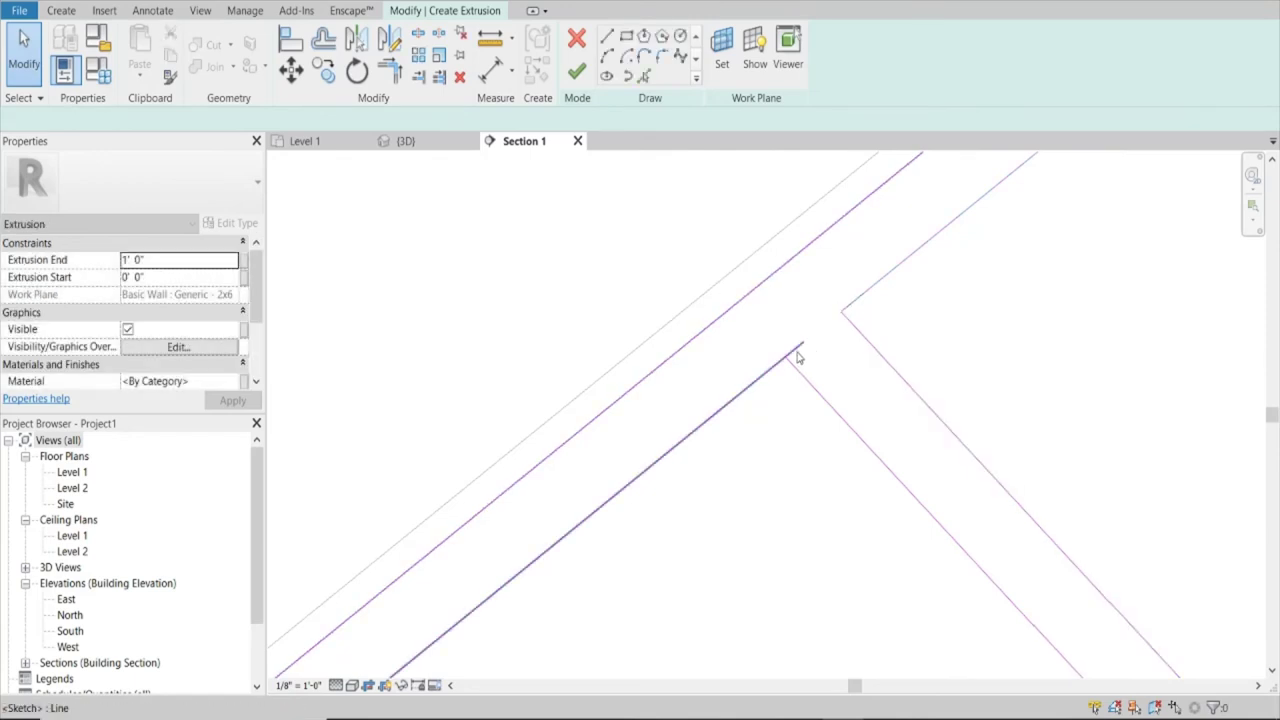
{"action": "mouse_move", "coordinate": [798, 357]}
{"action": "left_mouse_down"}
{"action": "mouse_move", "coordinate": [829, 306]}
{"action": "mouse_move", "coordinate": [786, 357]}
{"action": "left_mouse_up"}
Extend the left roof line to the apex and snap the right web line onto the top chord
{"action": "scroll", "coordinate": [789, 354], "scroll_direction": "down", "scroll_amount": 3}
{"action": "scroll", "coordinate": [864, 315], "scroll_direction": "down", "scroll_amount": 2}
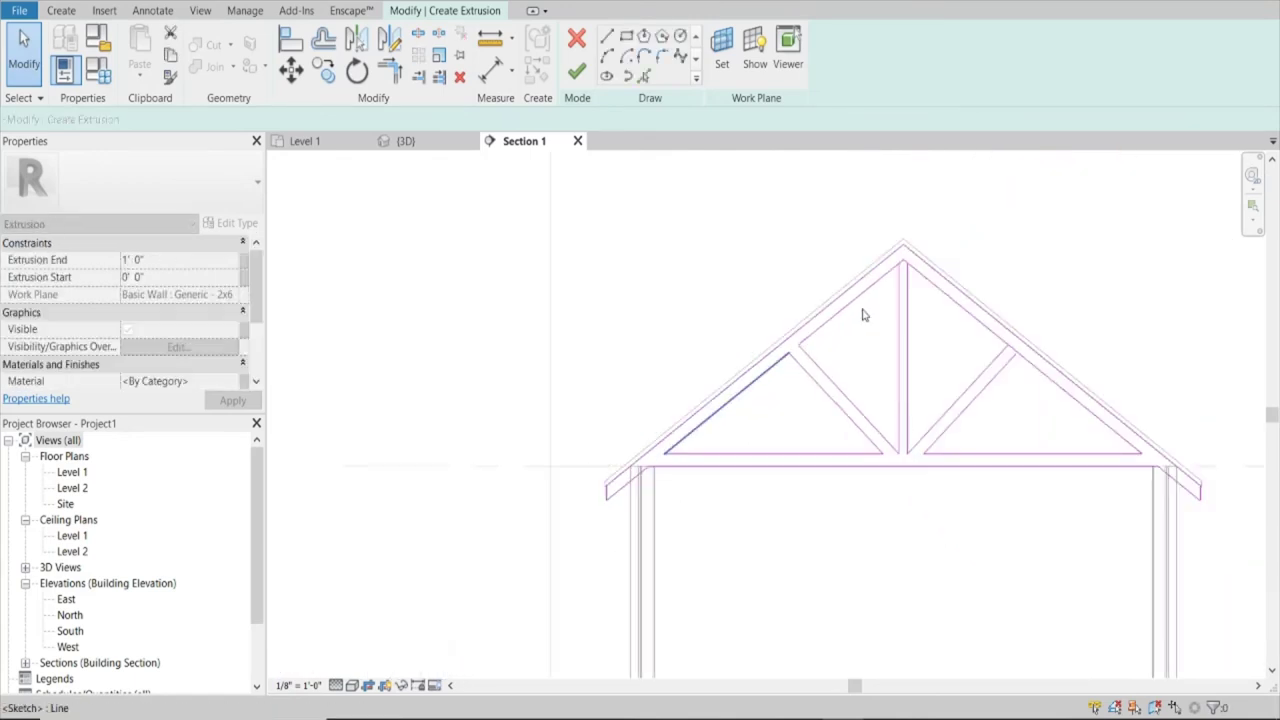
{"action": "scroll", "coordinate": [880, 270], "scroll_direction": "up", "scroll_amount": 3}
{"action": "scroll", "coordinate": [866, 263], "scroll_direction": "up", "scroll_amount": 2}
{"action": "mouse_move", "coordinate": [866, 263]}
{"action": "left_mouse_down"}
{"action": "mouse_move", "coordinate": [829, 294]}
{"action": "mouse_move", "coordinate": [914, 291]}
{"action": "left_mouse_up"}
{"action": "left_click", "coordinate": [891, 277]}
{"action": "scroll", "coordinate": [912, 290], "scroll_direction": "down", "scroll_amount": 3}
{"action": "scroll", "coordinate": [850, 260], "scroll_direction": "down", "scroll_amount": 2}
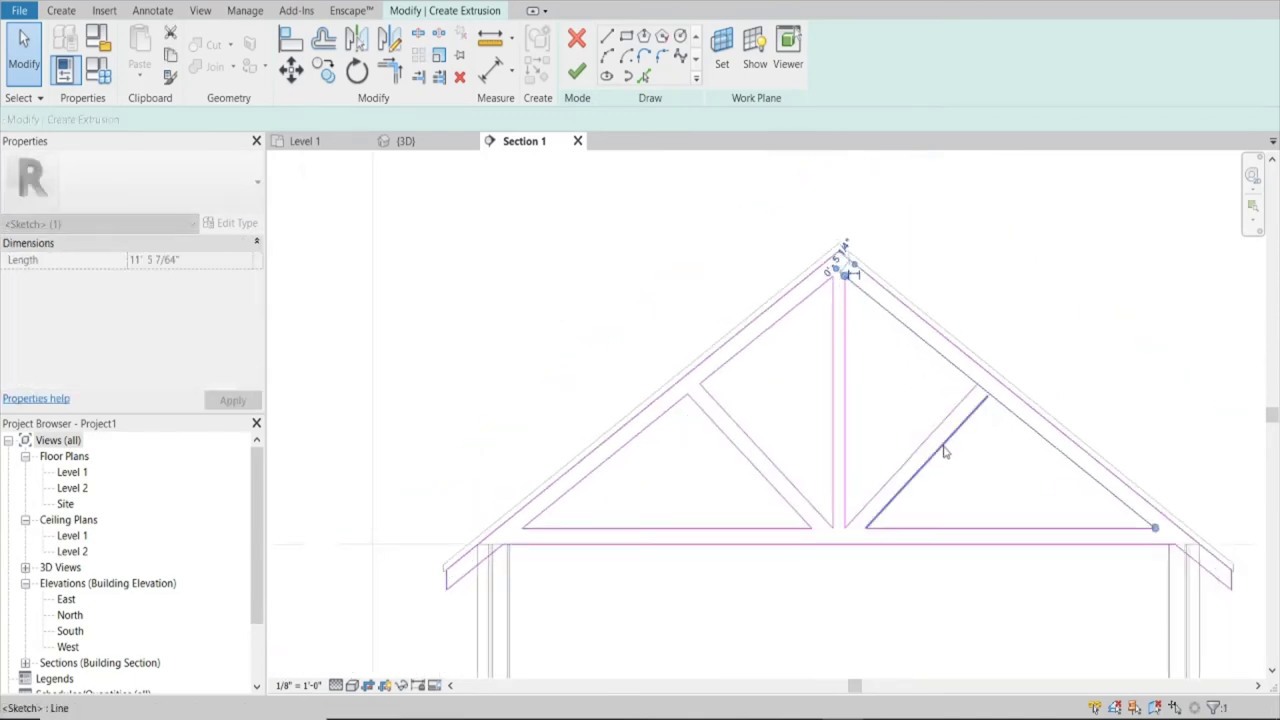
{"action": "scroll", "coordinate": [985, 401], "scroll_direction": "up", "scroll_amount": 3}
{"action": "left_click_drag", "start_coordinate": [1014, 442], "coordinate": [1020, 425]}
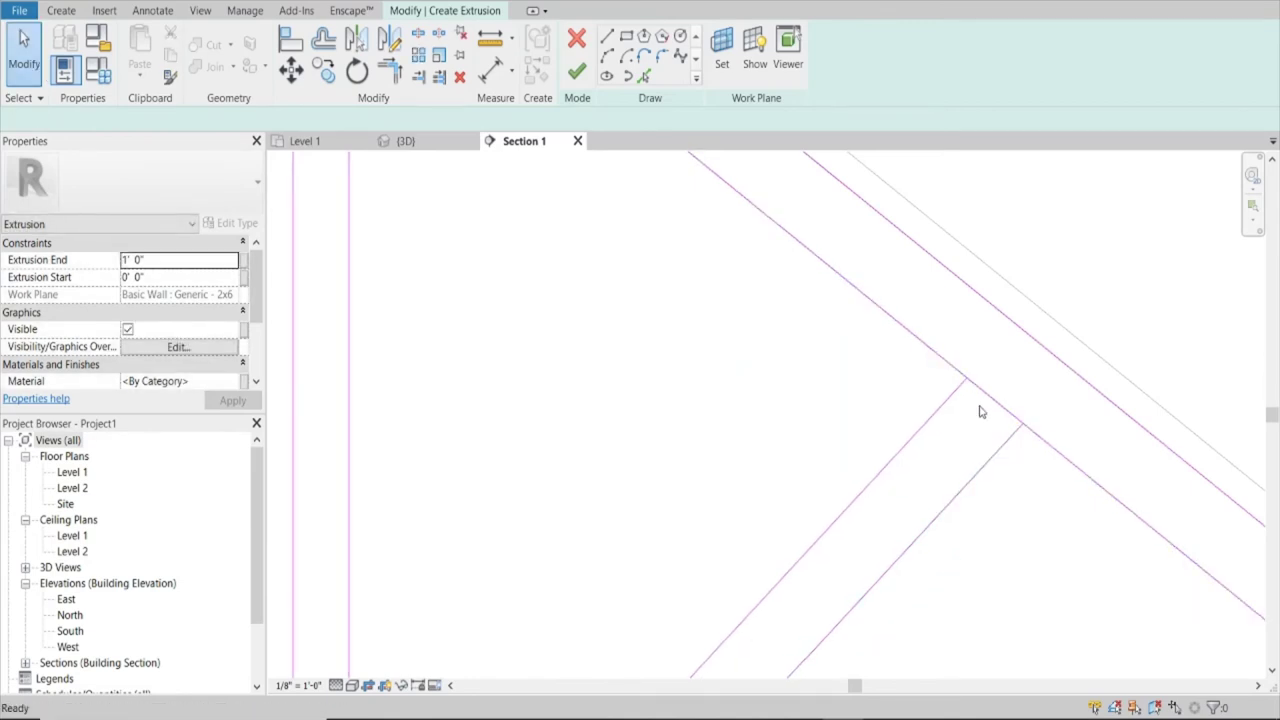
{"action": "key", "text": "l"}
{"action": "key", "text": "i"}
{"action": "key", "text": "Escape"}
{"action": "left_click", "coordinate": [994, 403]}
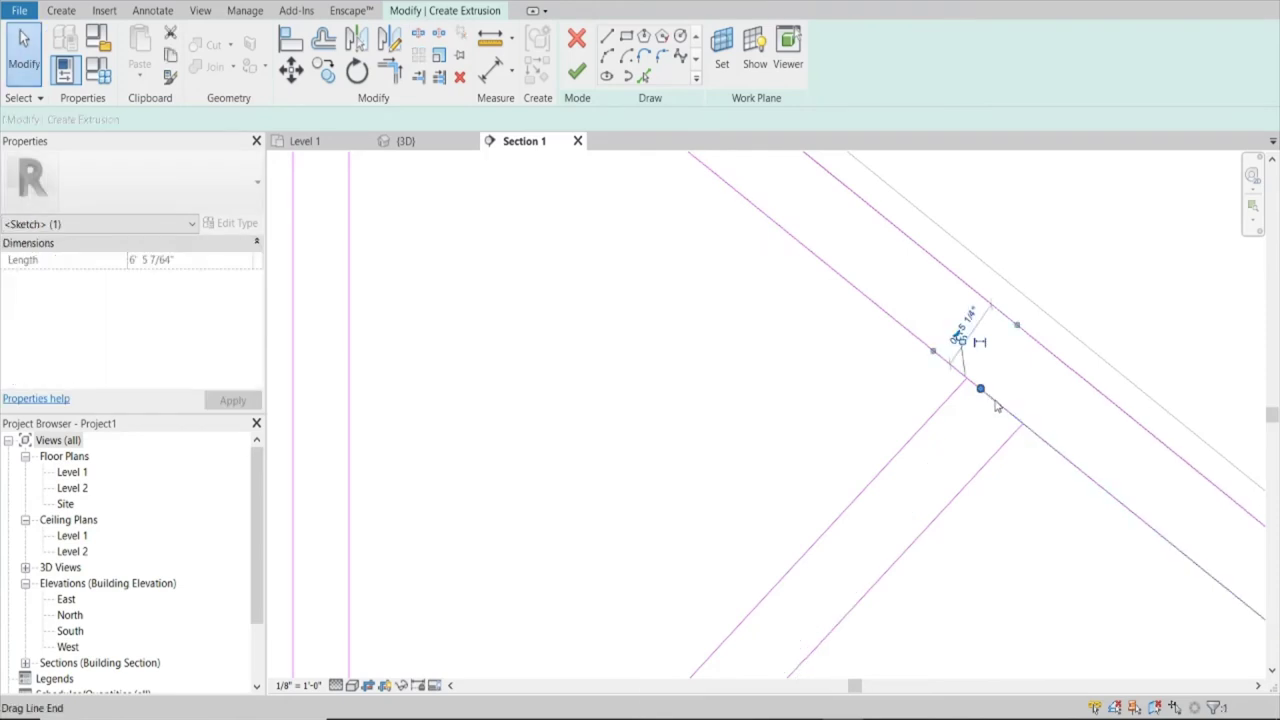
{"action": "left_click_drag", "start_coordinate": [1000, 403], "coordinate": [1021, 423]}
{"action": "left_click", "coordinate": [980, 395]}
Check the cleaned-up sketch and finish it as a solid truss extrusion
{"action": "left_click", "coordinate": [975, 386]}
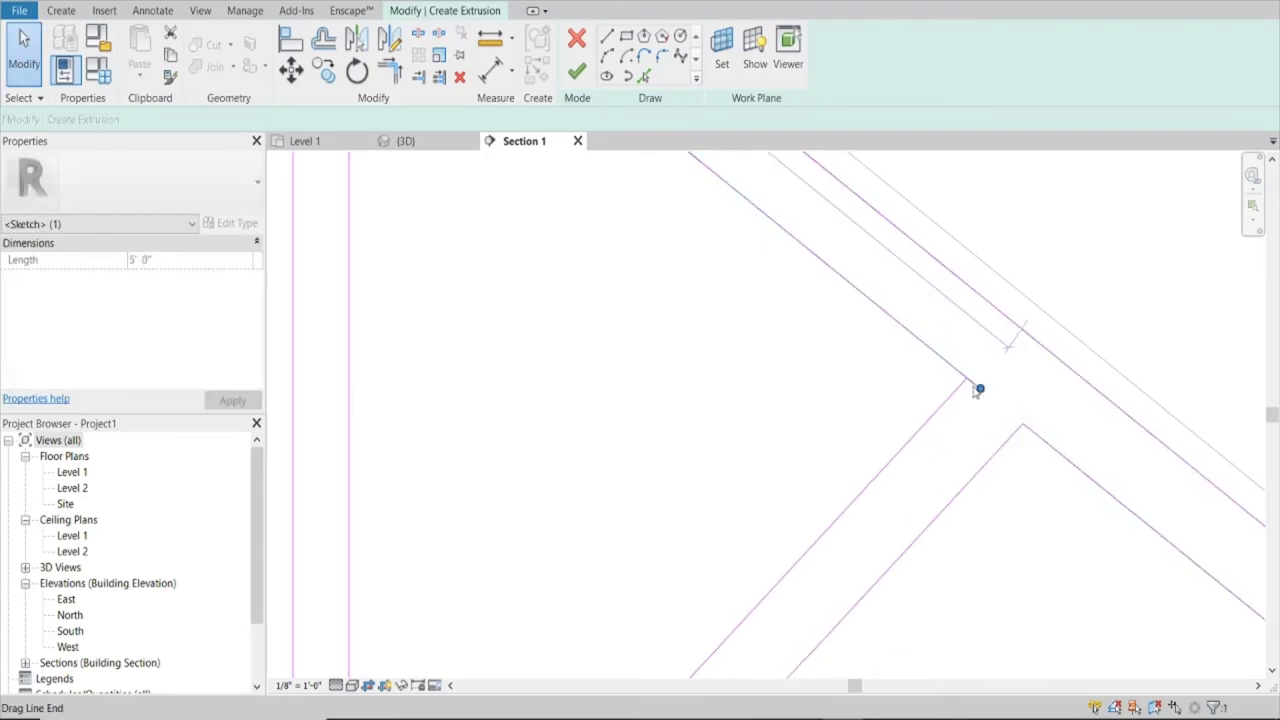
{"action": "scroll", "coordinate": [794, 371], "scroll_direction": "down", "scroll_amount": 5}
{"action": "scroll", "coordinate": [796, 374], "scroll_direction": "down", "scroll_amount": 2}
{"action": "left_click", "coordinate": [796, 374]}
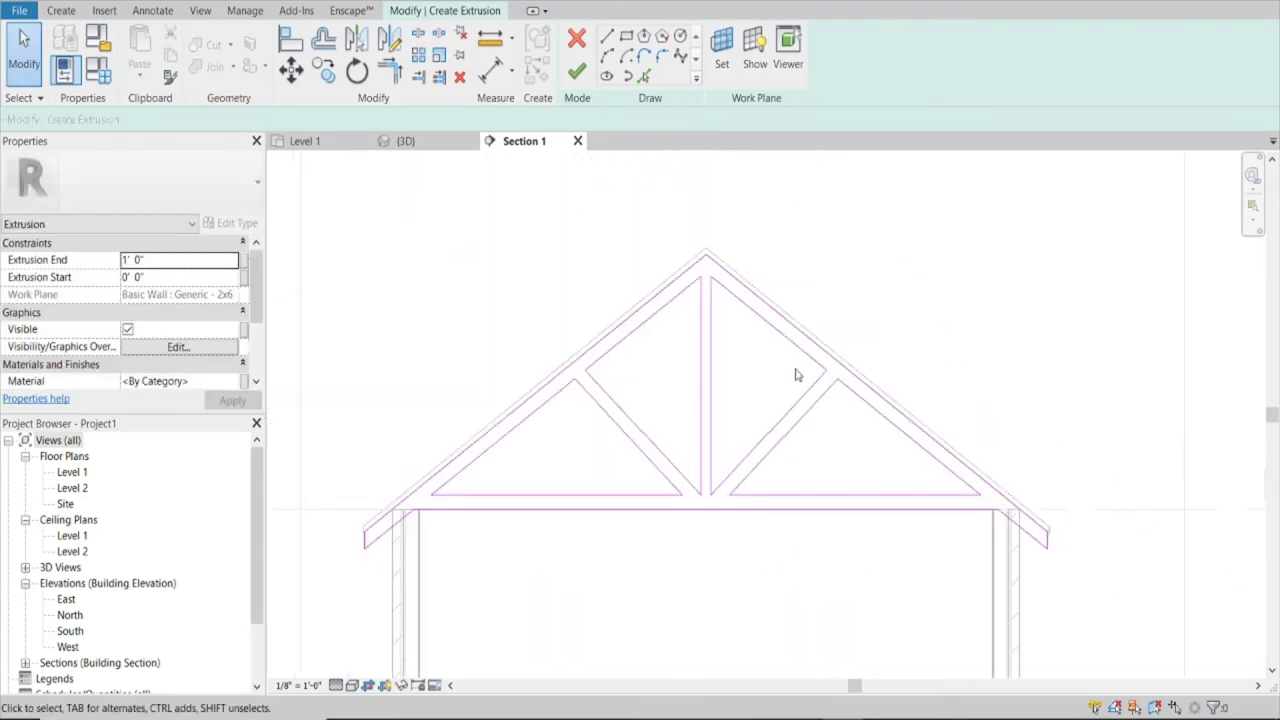
{"action": "scroll", "coordinate": [1003, 351], "scroll_direction": "up", "scroll_amount": 1}
{"action": "scroll", "coordinate": [443, 480], "scroll_direction": "up", "scroll_amount": 2}
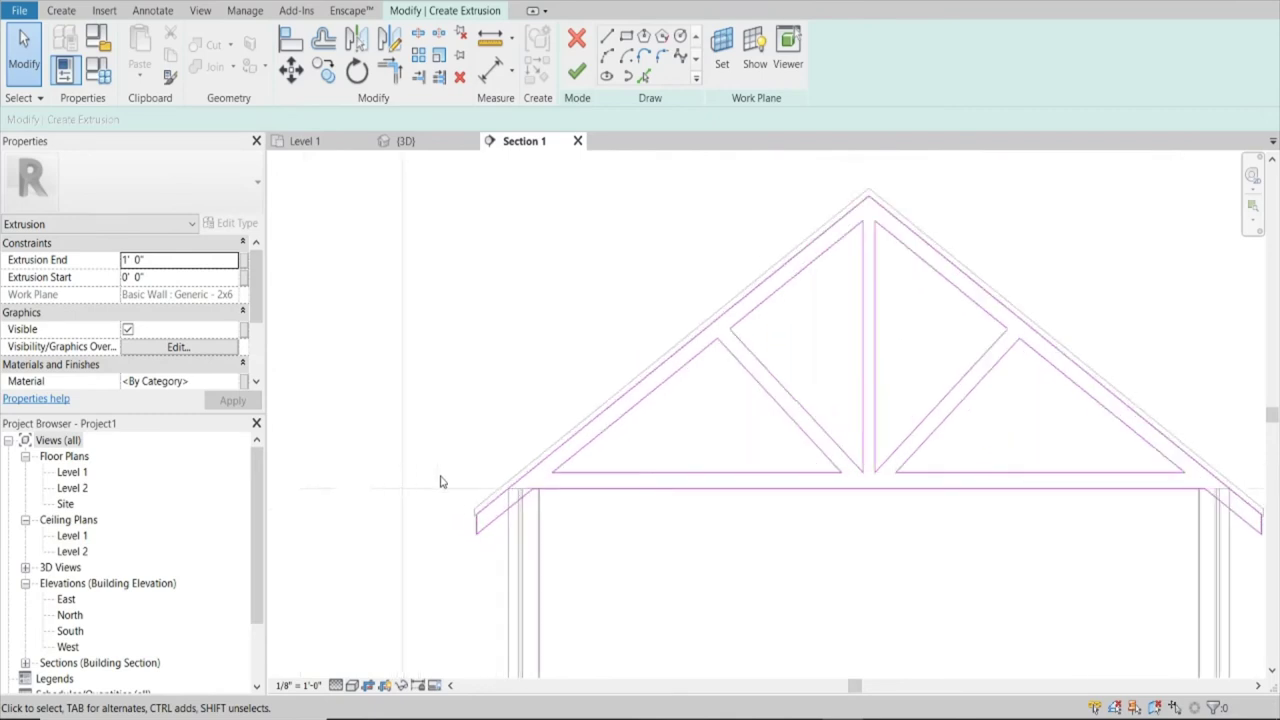
{"action": "scroll", "coordinate": [640, 549], "scroll_direction": "up", "scroll_amount": 3}
{"action": "scroll", "coordinate": [718, 449], "scroll_direction": "up", "scroll_amount": 2}
{"action": "scroll", "coordinate": [740, 425], "scroll_direction": "down", "scroll_amount": 1}
{"action": "scroll", "coordinate": [748, 420], "scroll_direction": "down", "scroll_amount": 1}
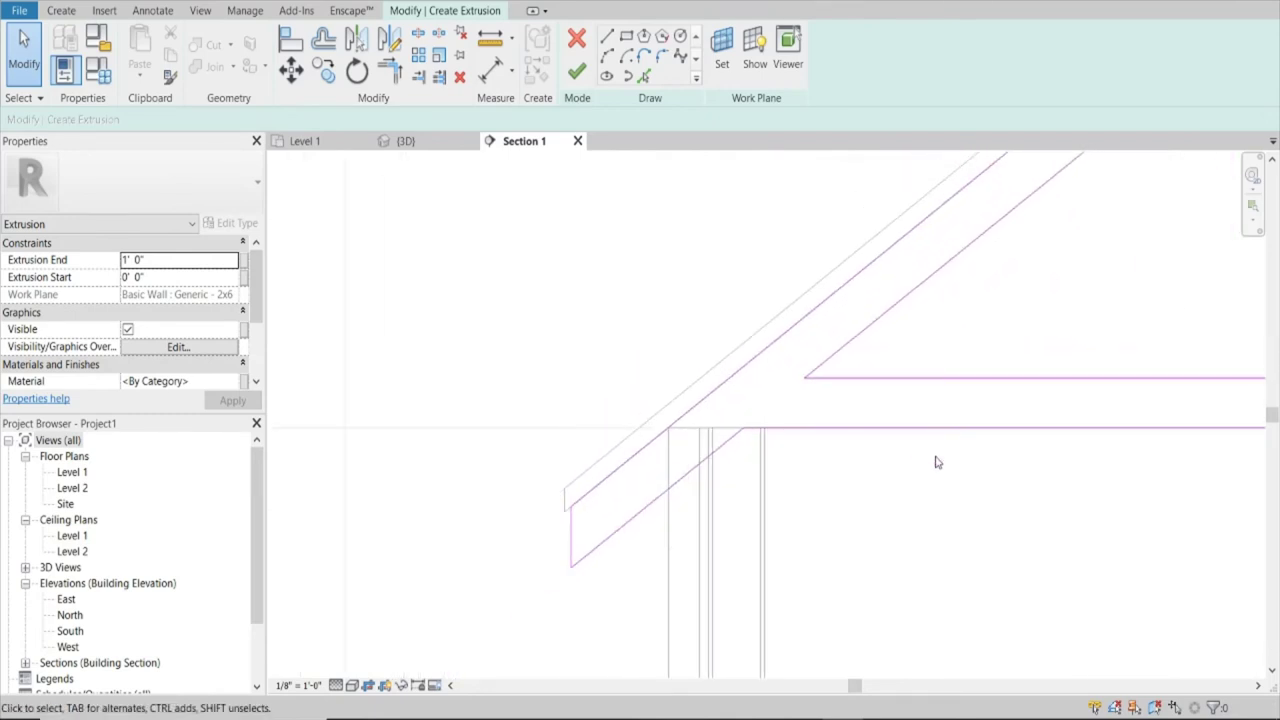
{"action": "scroll", "coordinate": [686, 349], "scroll_direction": "down", "scroll_amount": 1}
{"action": "scroll", "coordinate": [686, 349], "scroll_direction": "down", "scroll_amount": 1}
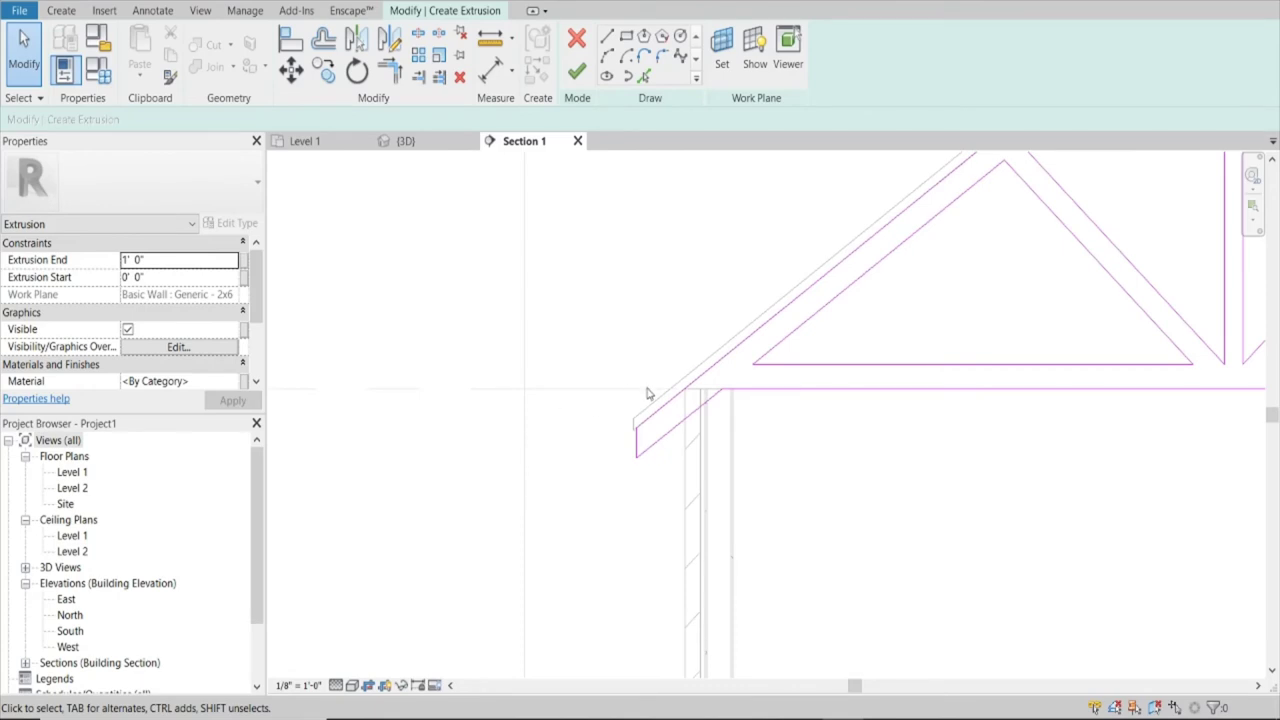
{"action": "scroll", "coordinate": [647, 394], "scroll_direction": "up", "scroll_amount": 1}
{"action": "left_click", "coordinate": [580, 72]}
{"action": "type", "text": "woo"}
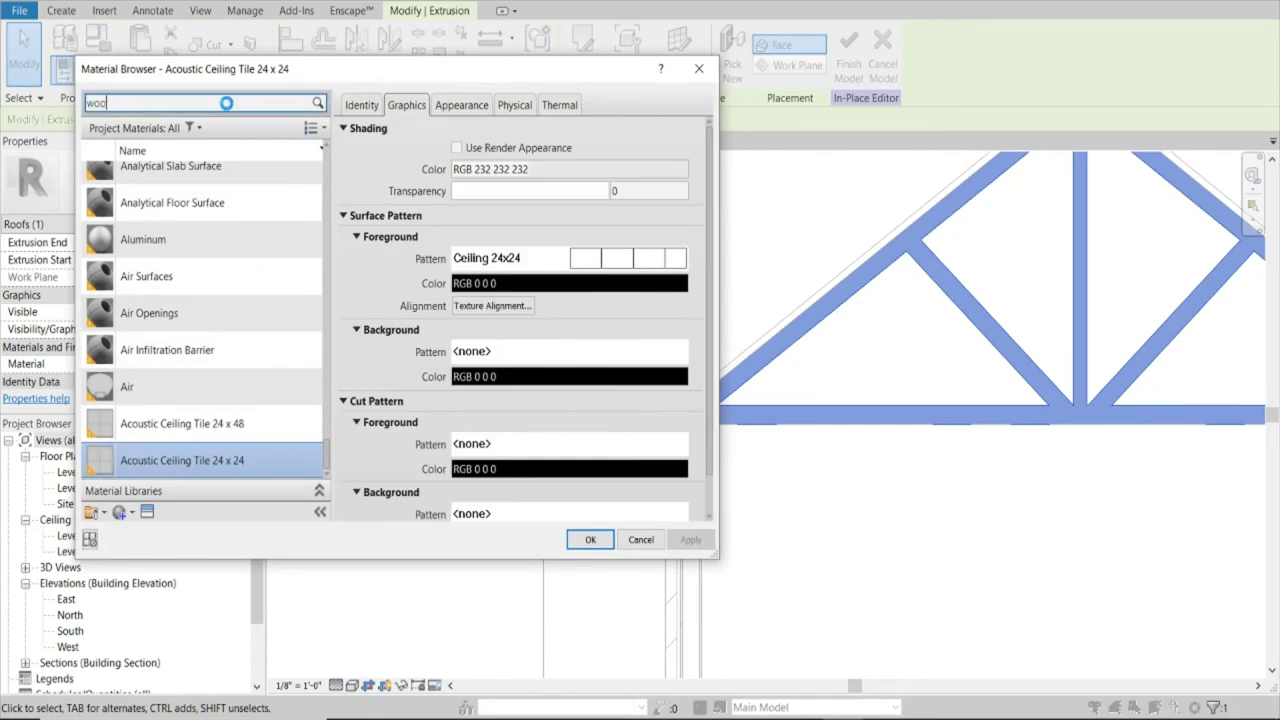
Assign Softwood, Lumber as the truss material and finish the in-place Roof Truss model
{"action": "type", "text": "d"}
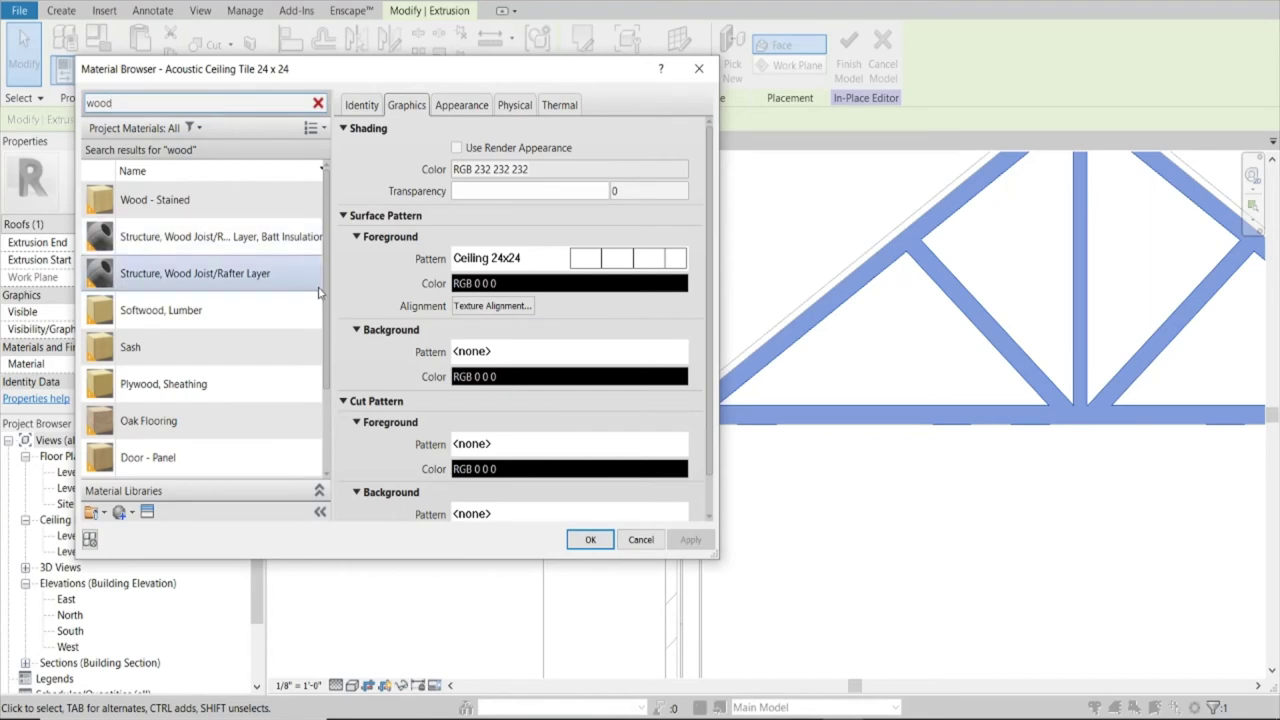
{"action": "scroll", "coordinate": [306, 328], "scroll_direction": "down", "scroll_amount": 1}
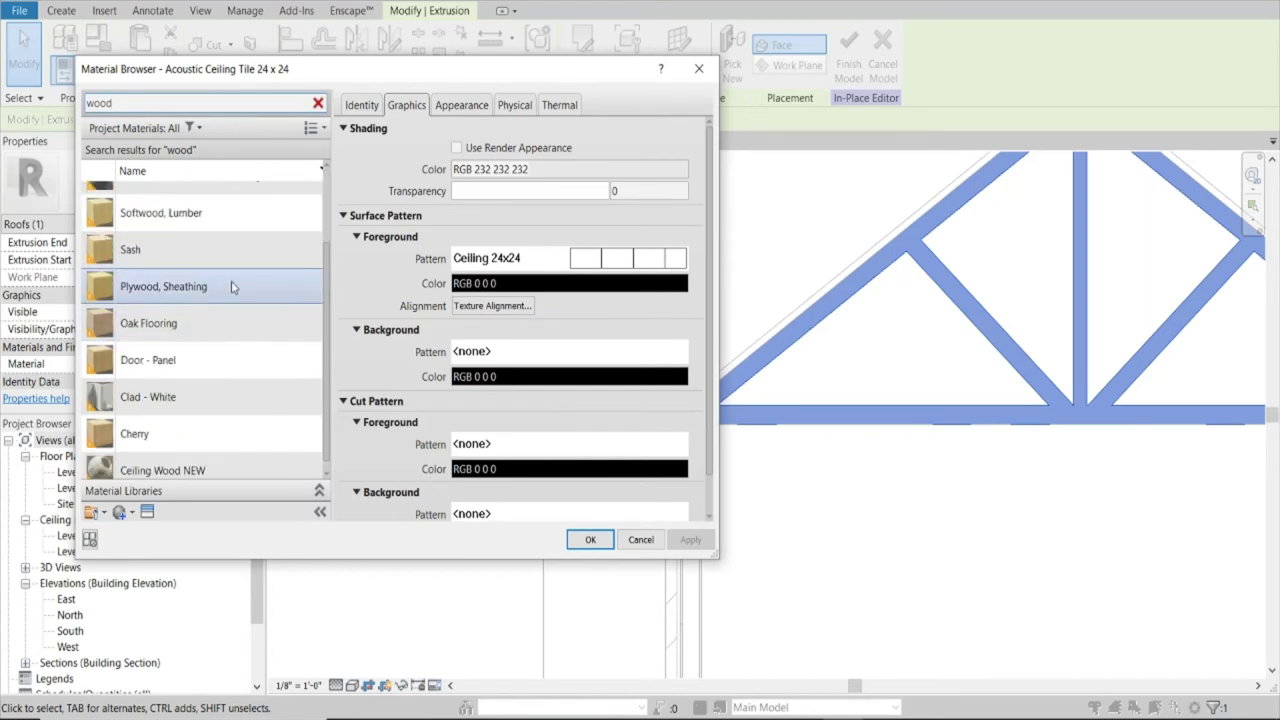
{"action": "left_click", "coordinate": [170, 213]}
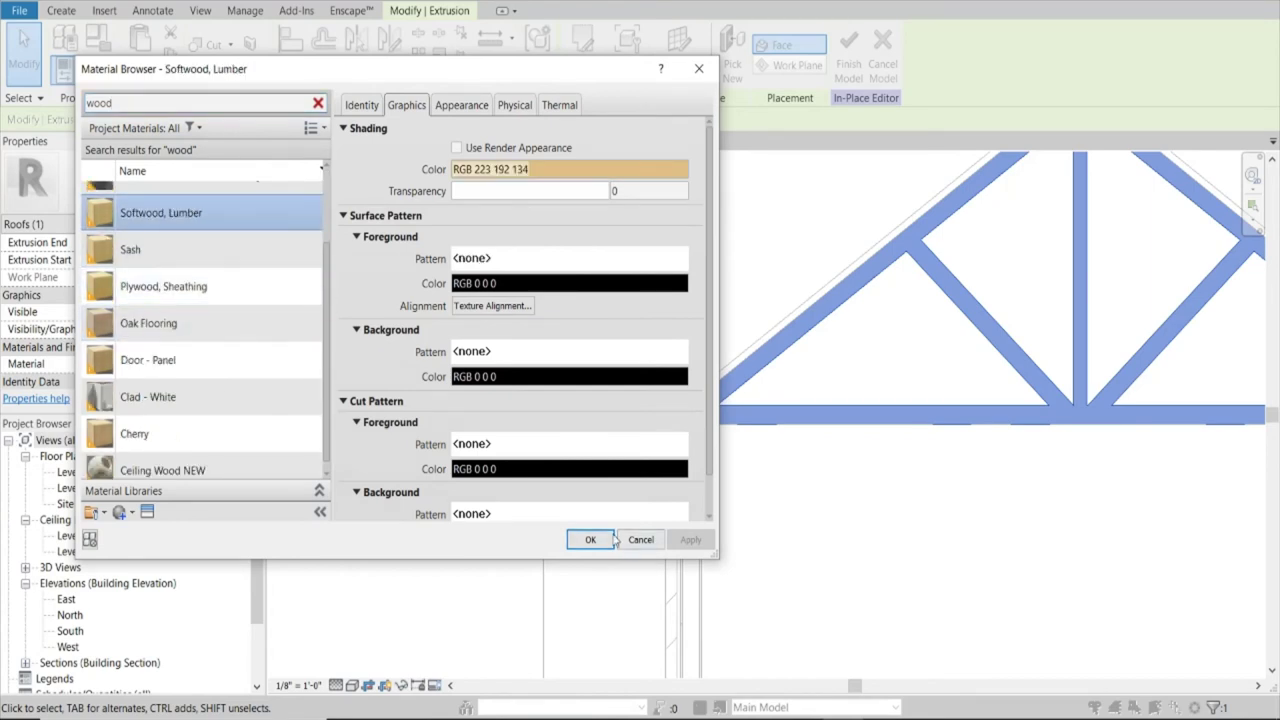
{"action": "left_click", "coordinate": [608, 540]}
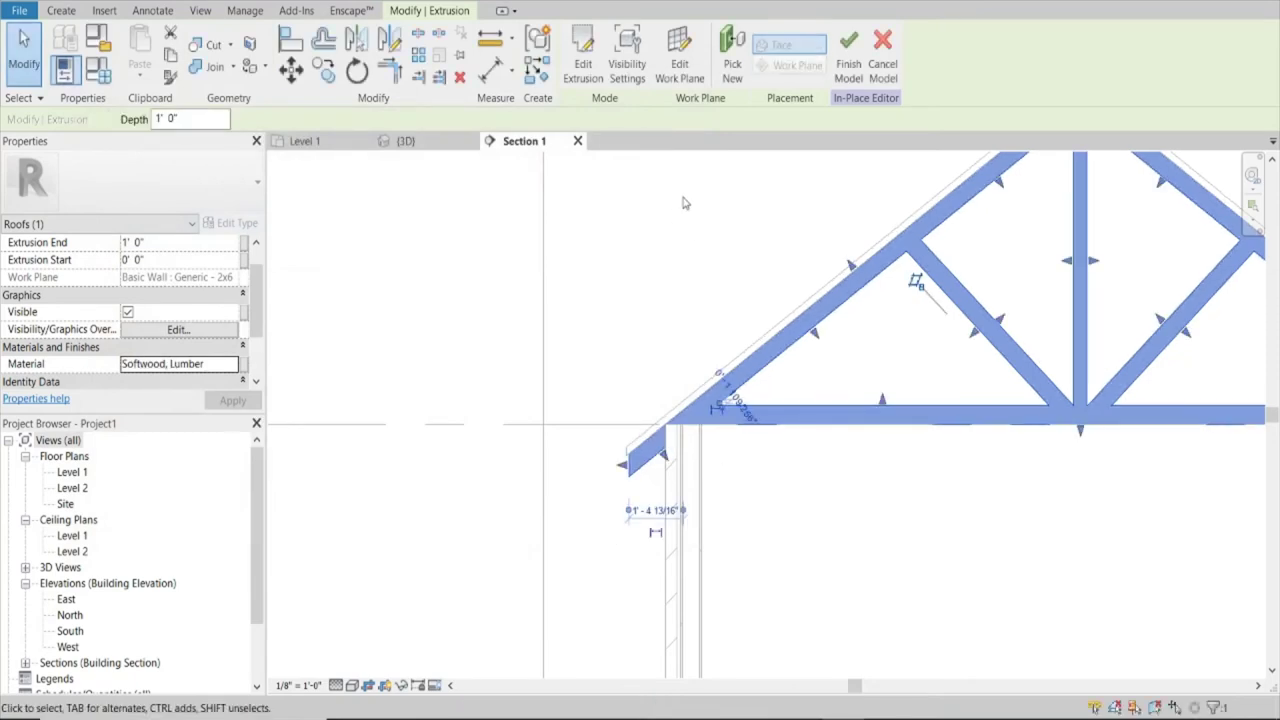
{"action": "left_click", "coordinate": [848, 45]}
Switch to the 3D view and orbit the house to bring the roof into view
{"action": "scroll", "coordinate": [842, 499], "scroll_direction": "down", "scroll_amount": 2}
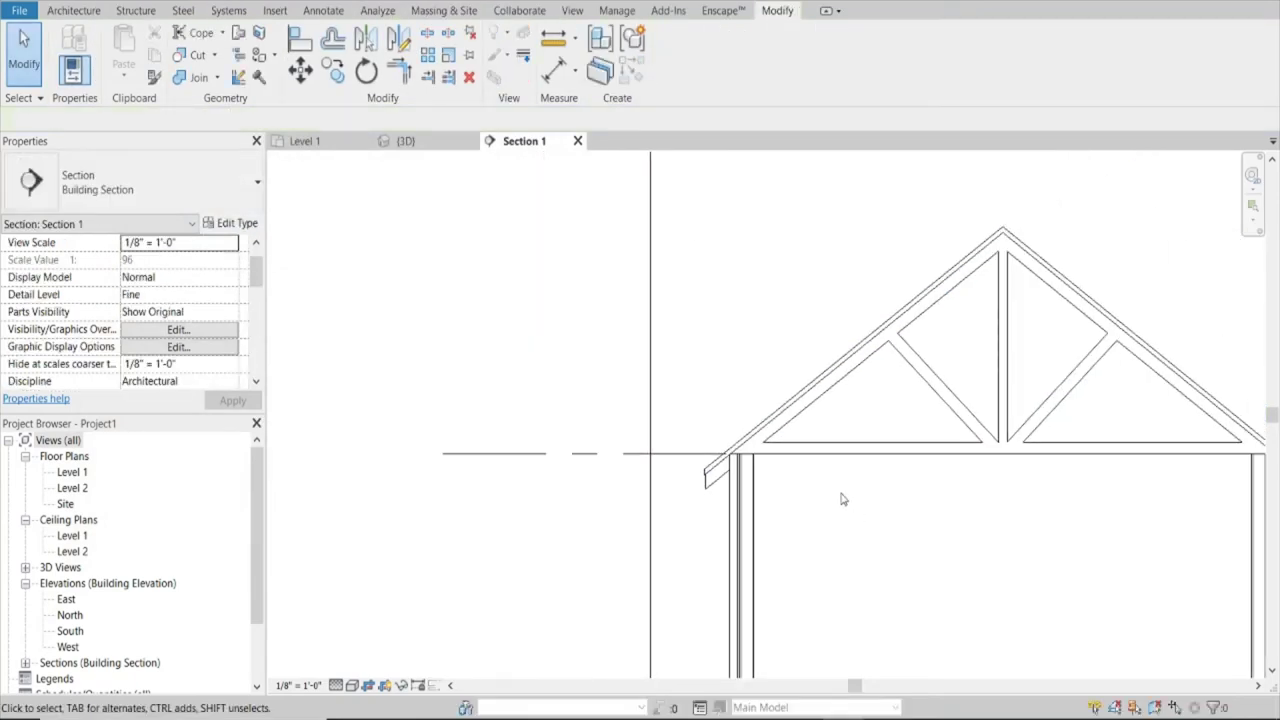
{"action": "left_click", "coordinate": [405, 141]}
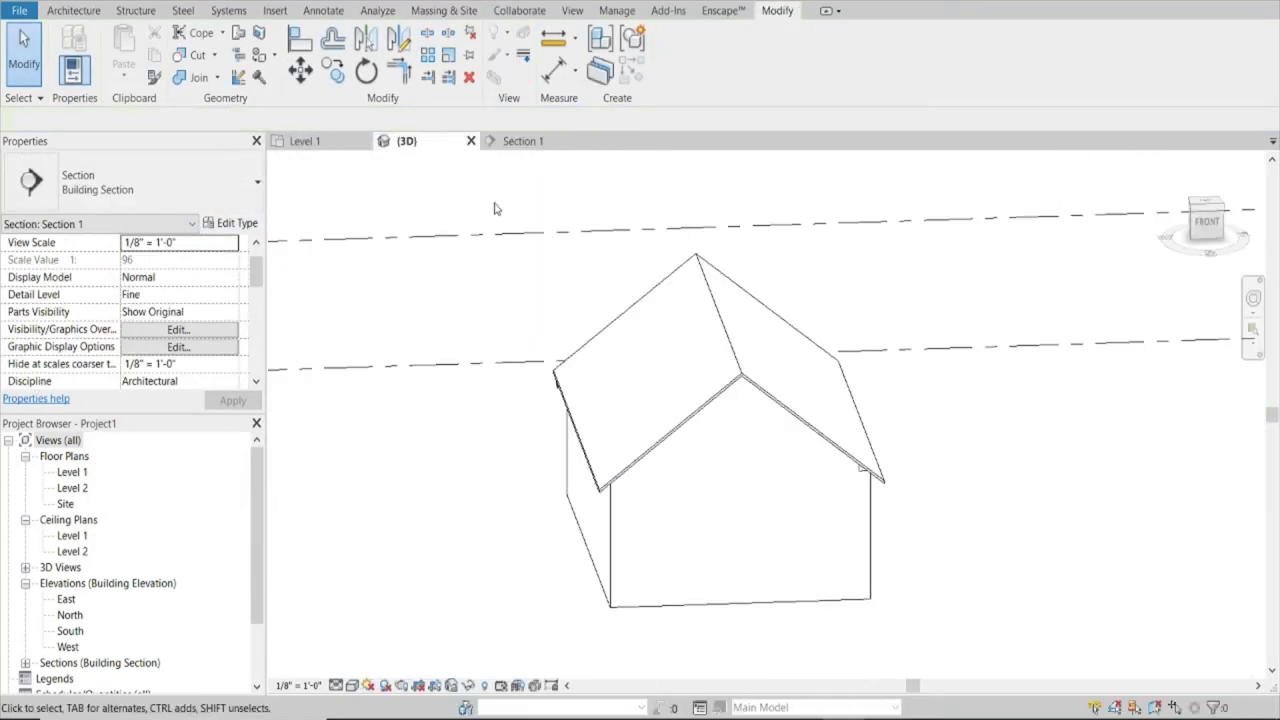
{"action": "key", "text": "Escape"}
{"action": "middle_click_drag", "start_coordinate": [763, 449], "coordinate": [617, 491], "text": "shift"}
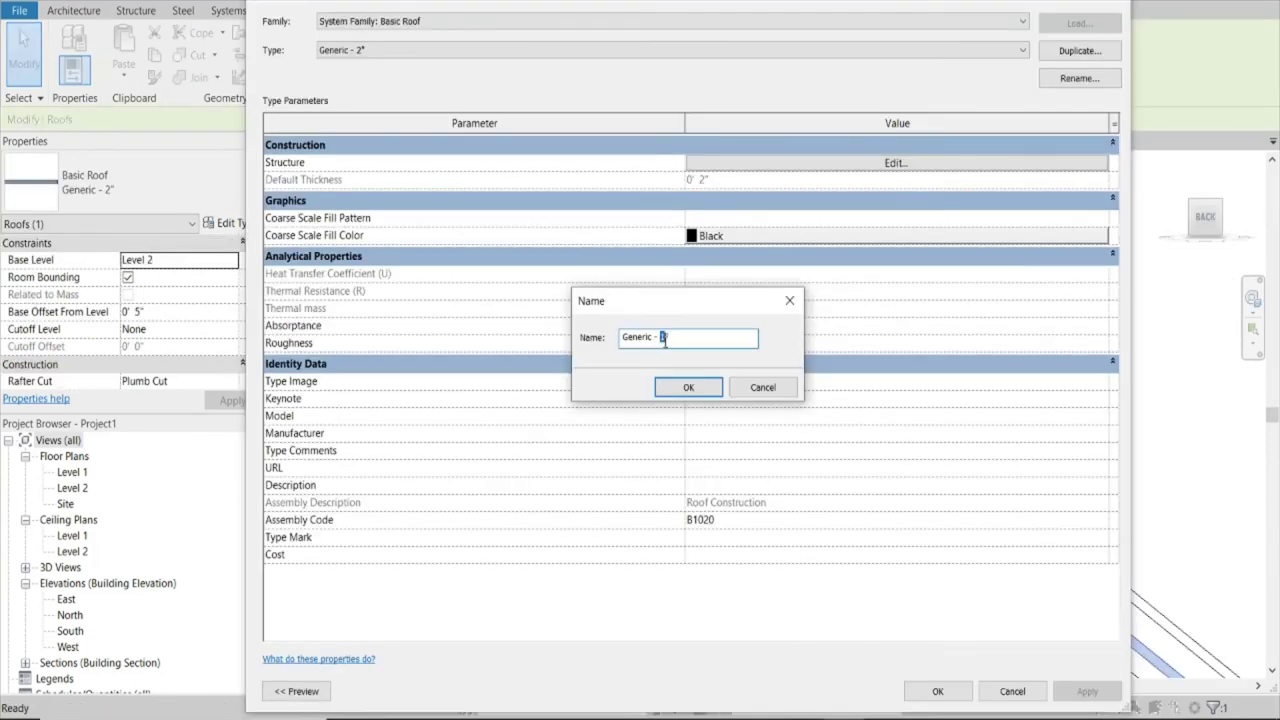
Create roof type Generic - .5" with a 1/2" structure layer and apply it
{"action": "left_click", "coordinate": [688, 387]}
{"action": "left_click", "coordinate": [795, 163]}
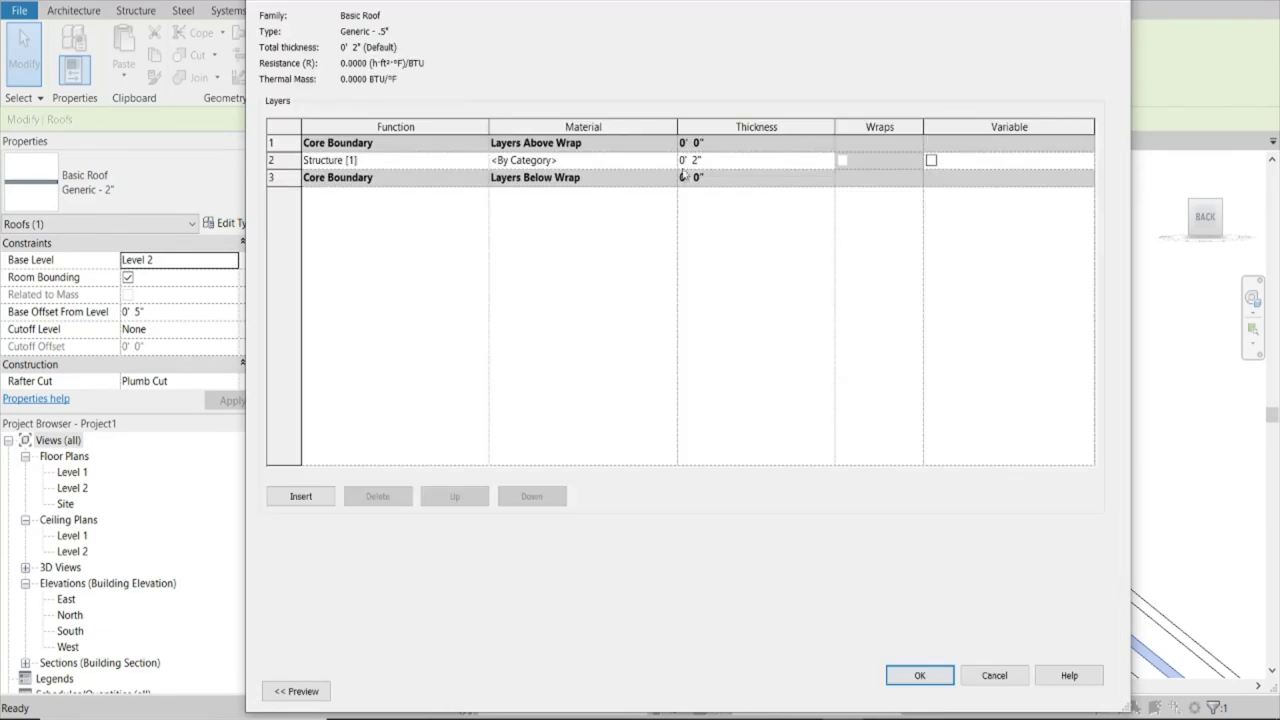
{"action": "left_click", "coordinate": [697, 161]}
{"action": "left_click", "coordinate": [925, 680]}
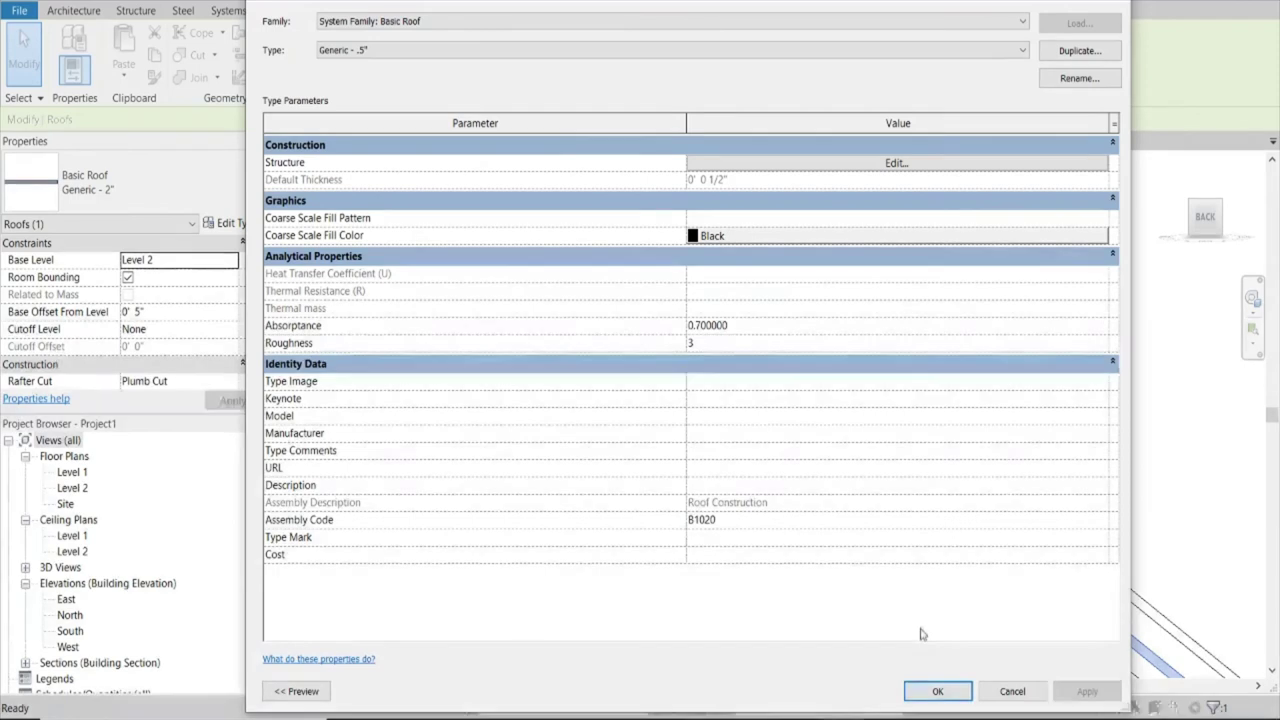
{"action": "left_click", "coordinate": [941, 688]}
{"action": "key", "text": "Escape"}
Copy the roof upward from its peak to stack a second roof above
{"action": "left_click", "coordinate": [810, 397]}
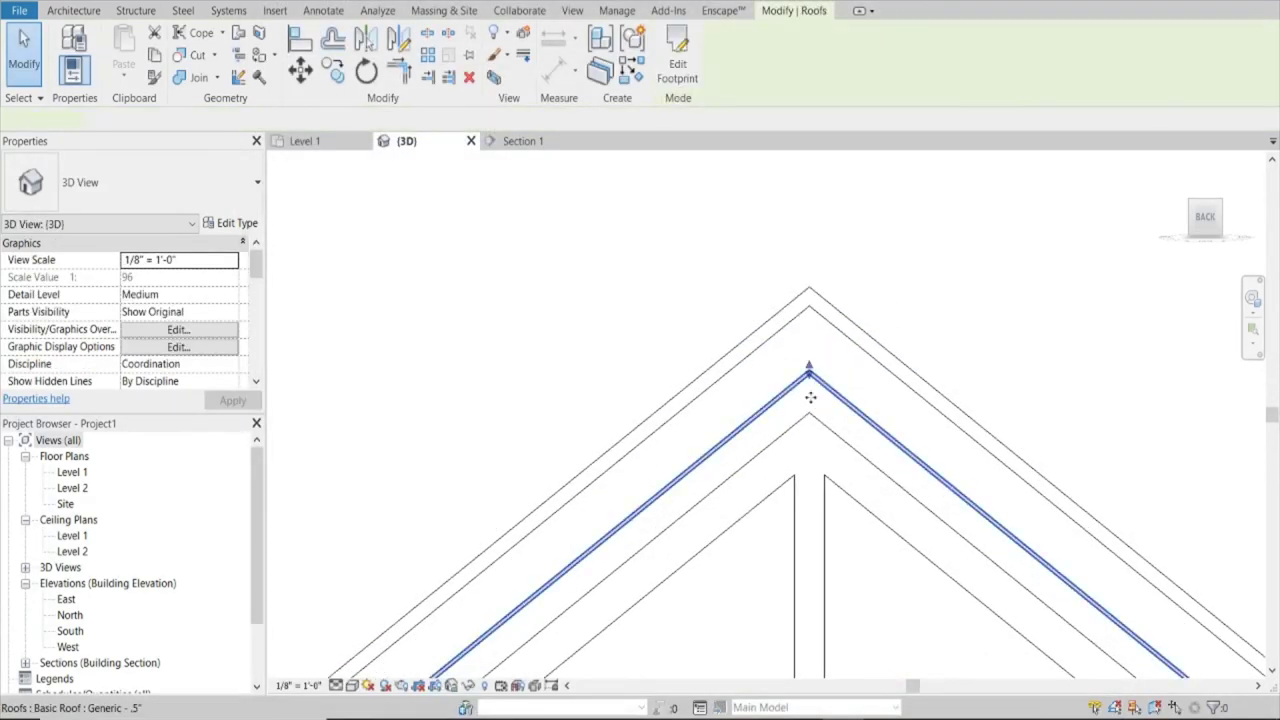
{"action": "left_click", "coordinate": [333, 71]}
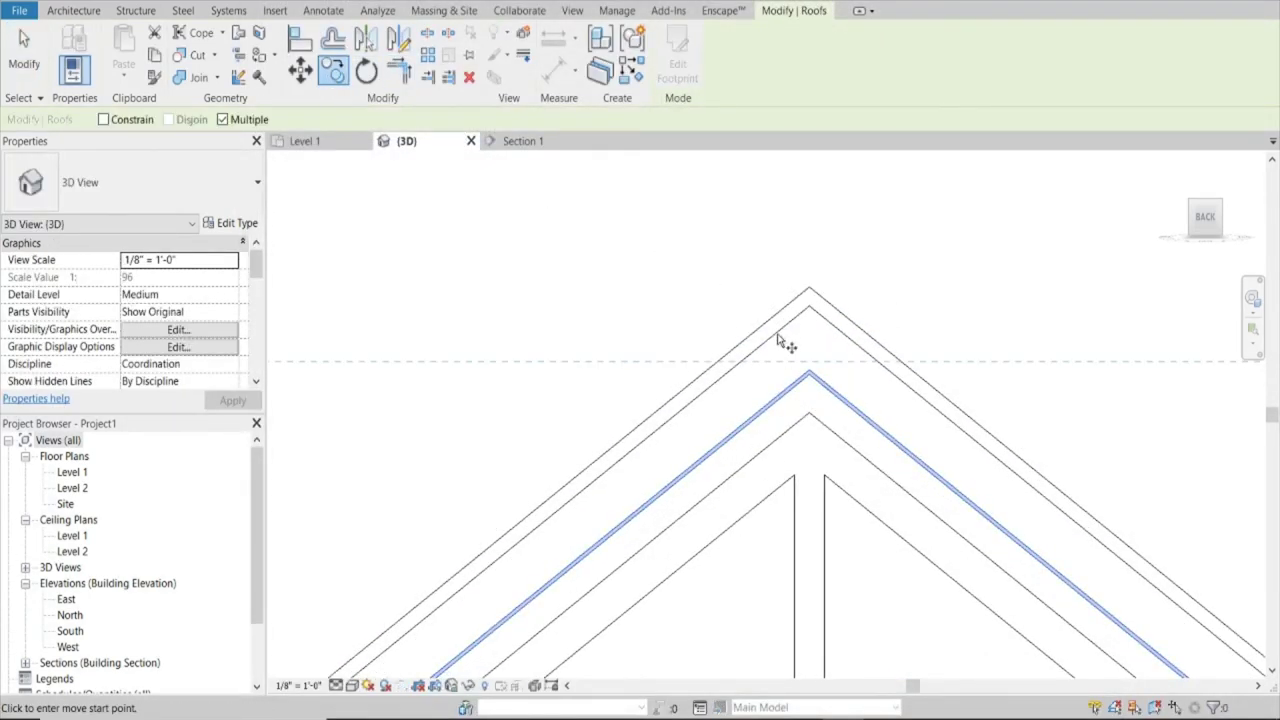
{"action": "scroll", "coordinate": [800, 350], "scroll_direction": "up", "scroll_amount": 3}
{"action": "left_click", "coordinate": [864, 410]}
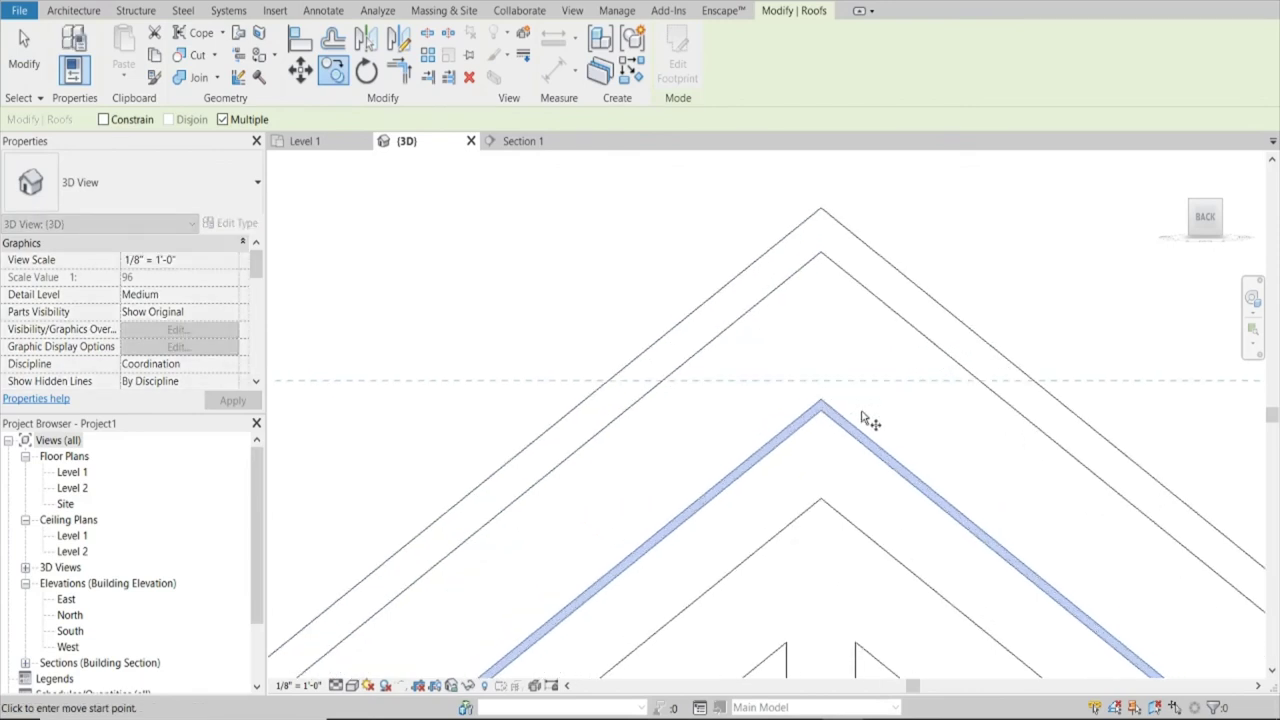
{"action": "left_click", "coordinate": [863, 335]}
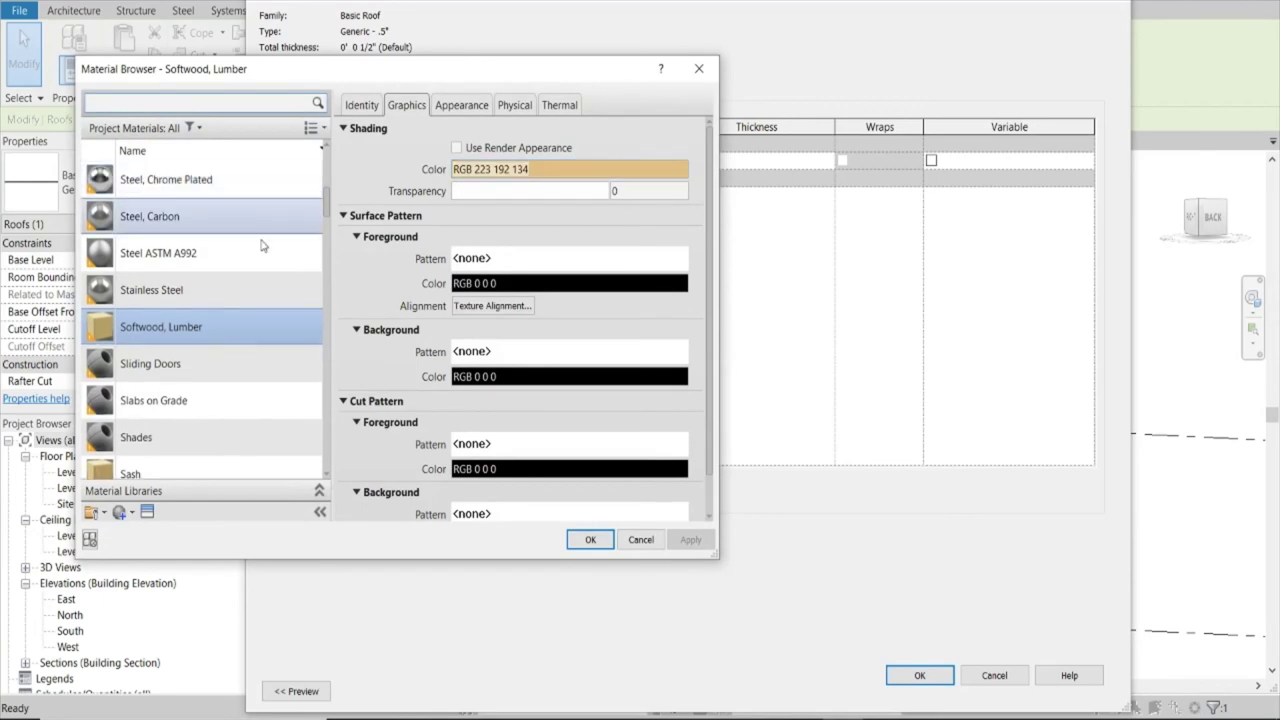
Make the Generic - .5" structure layer Softwood, Lumber and select the uppermost roof
{"action": "left_click", "coordinate": [578, 546]}
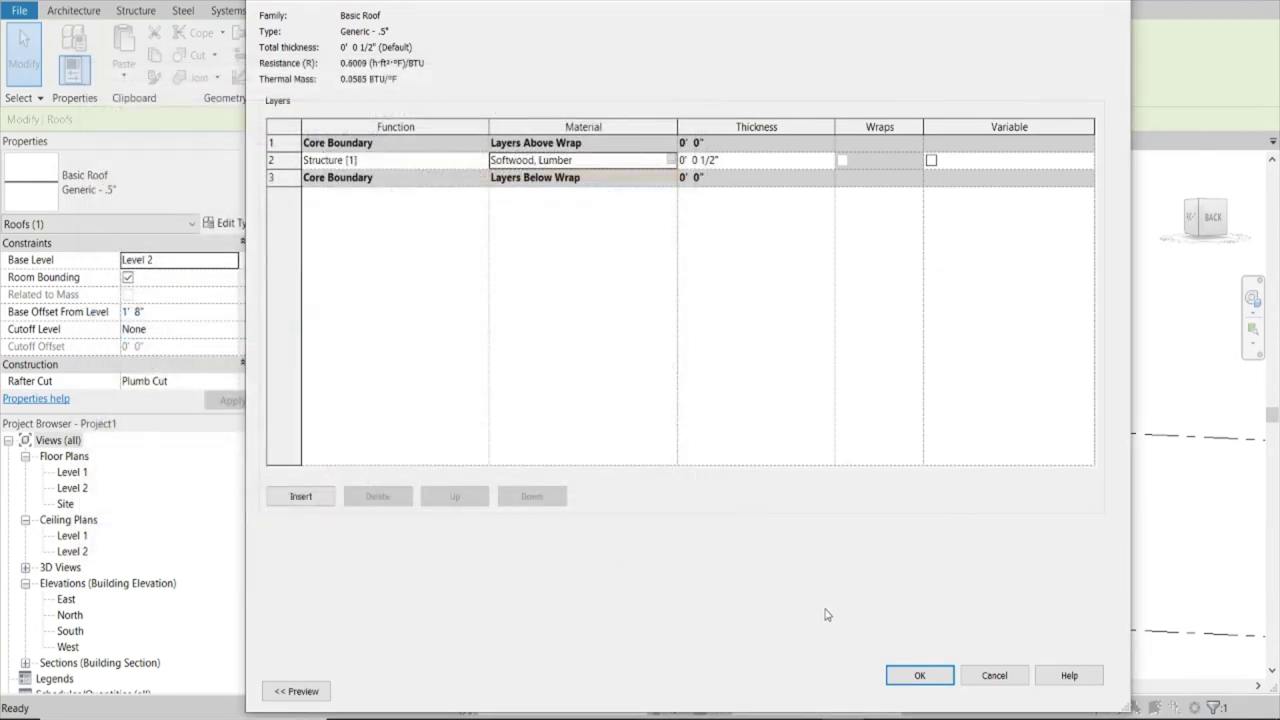
{"action": "left_click", "coordinate": [910, 676]}
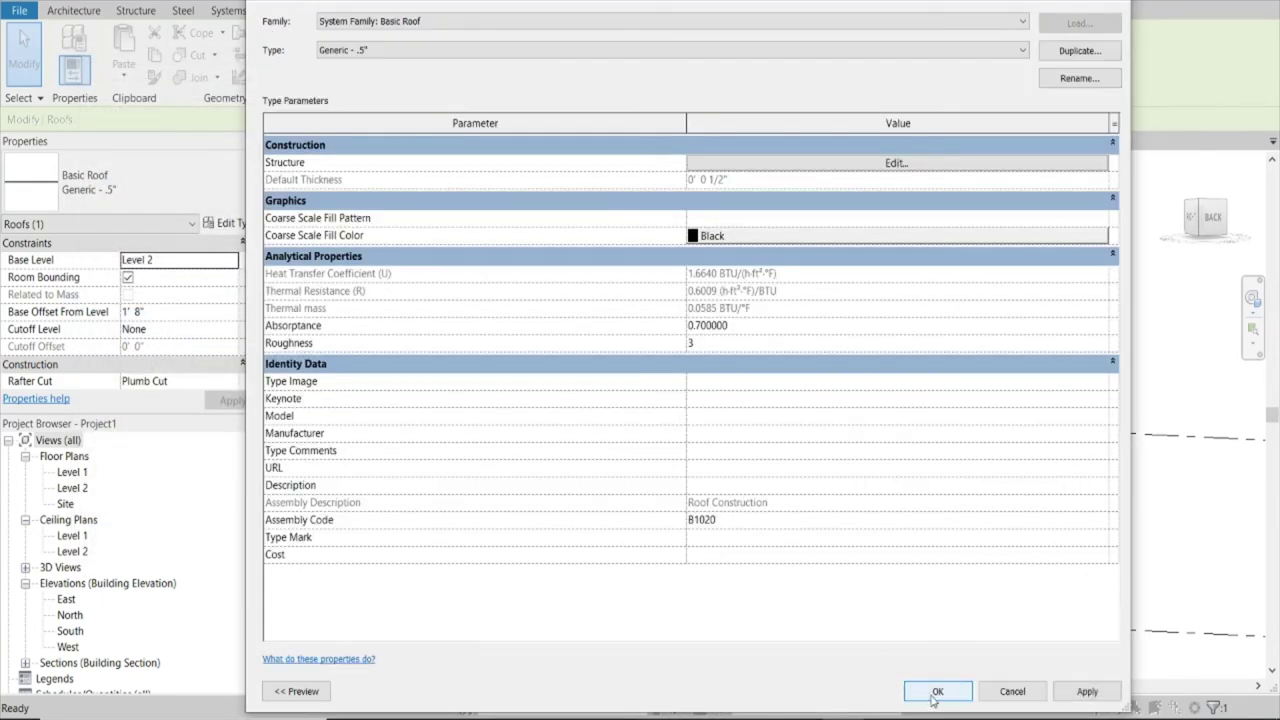
{"action": "left_click", "coordinate": [936, 690]}
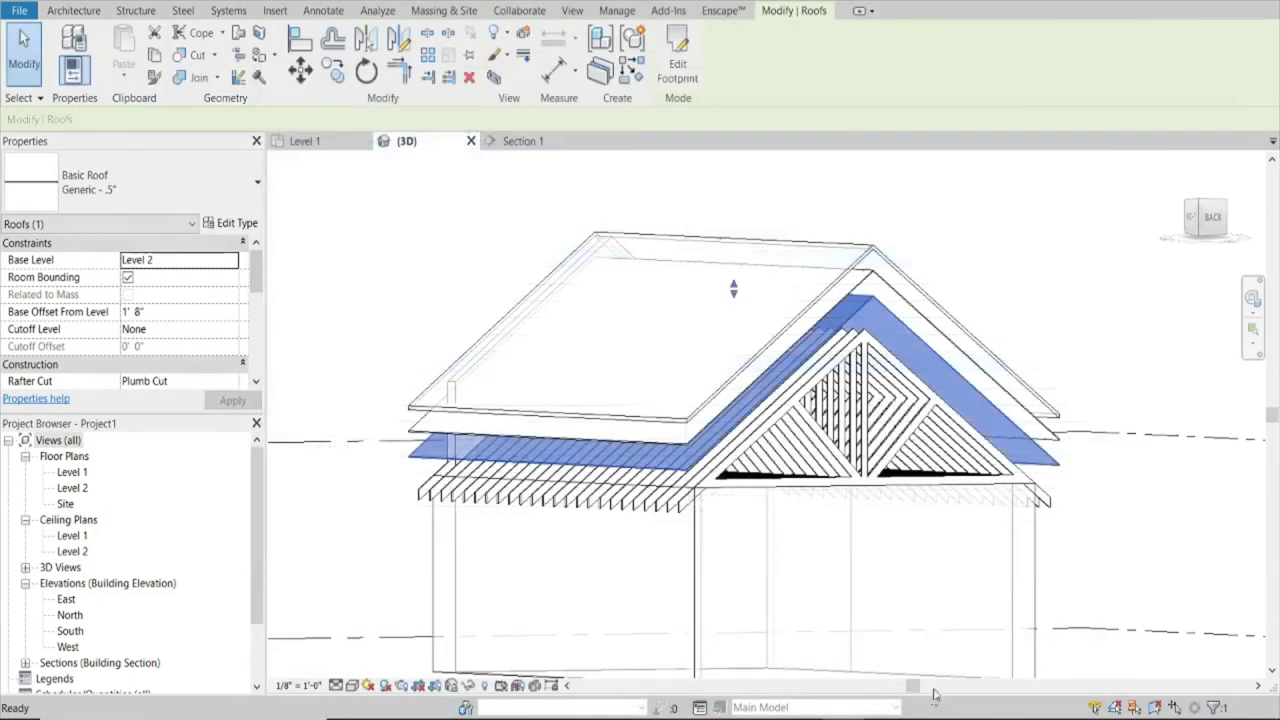
{"action": "left_click", "coordinate": [885, 280]}
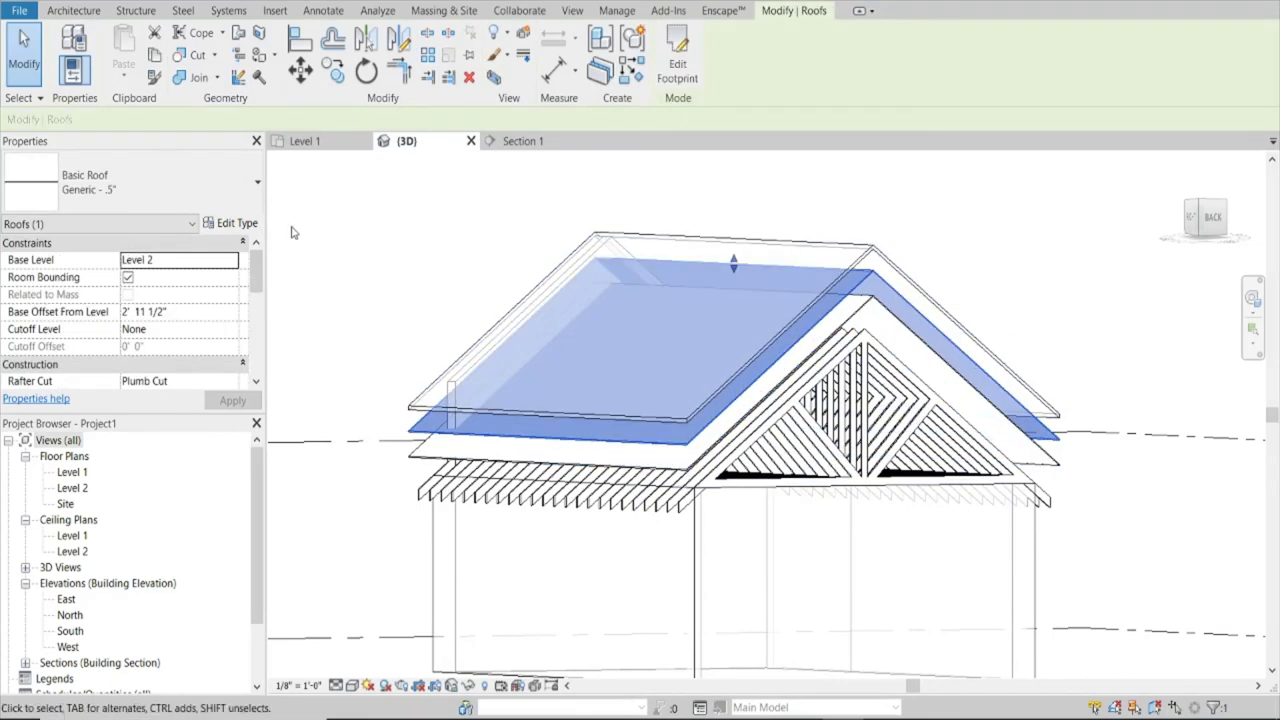
Duplicate the top roof's type as underlayment - .5" 2
{"action": "left_click", "coordinate": [236, 223]}
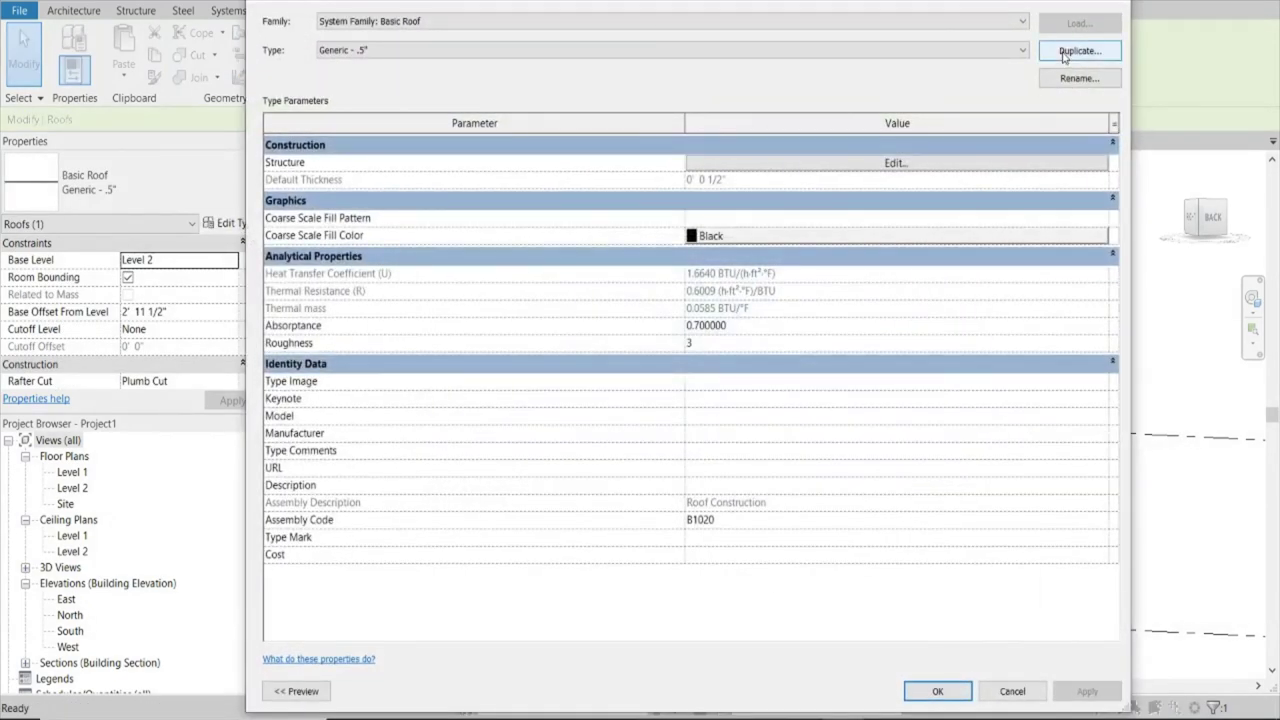
{"action": "left_click", "coordinate": [1064, 54]}
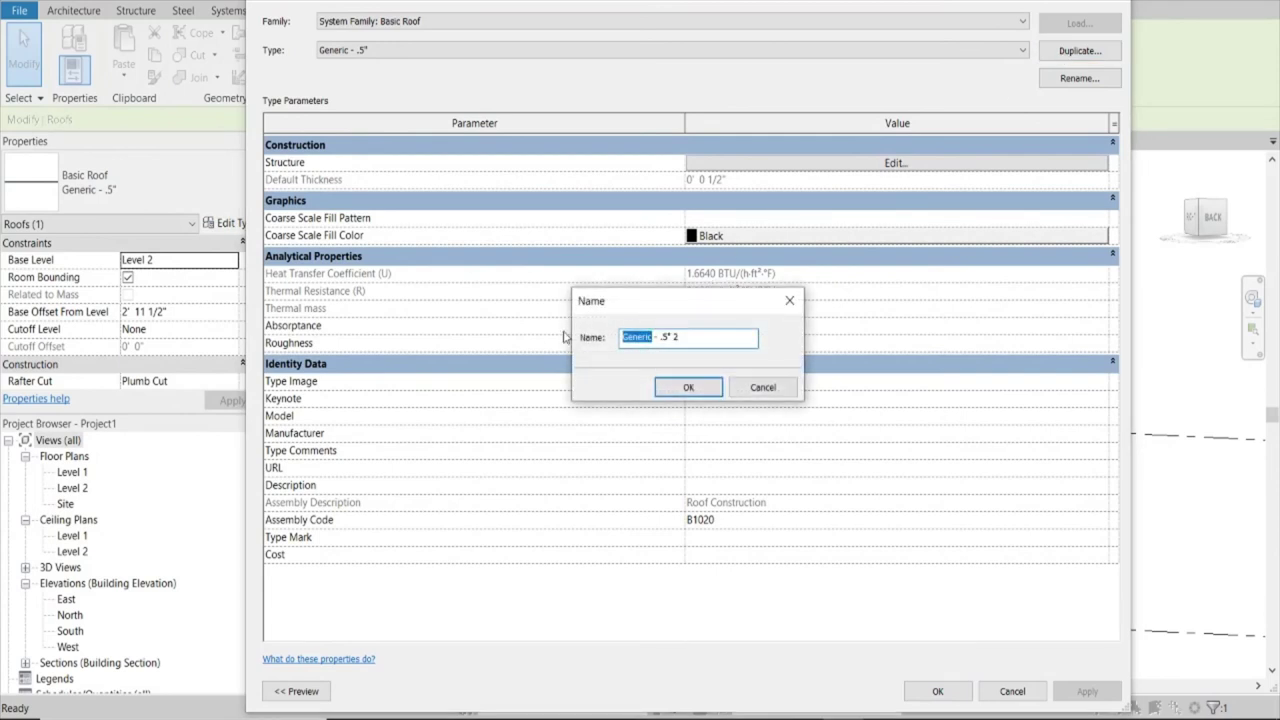
{"action": "type", "text": "ur"}
{"action": "left_click", "coordinate": [668, 386]}
Set the underlayment type's layer material to Damp-proofing and apply it to the top roof
{"action": "left_click", "coordinate": [860, 166]}
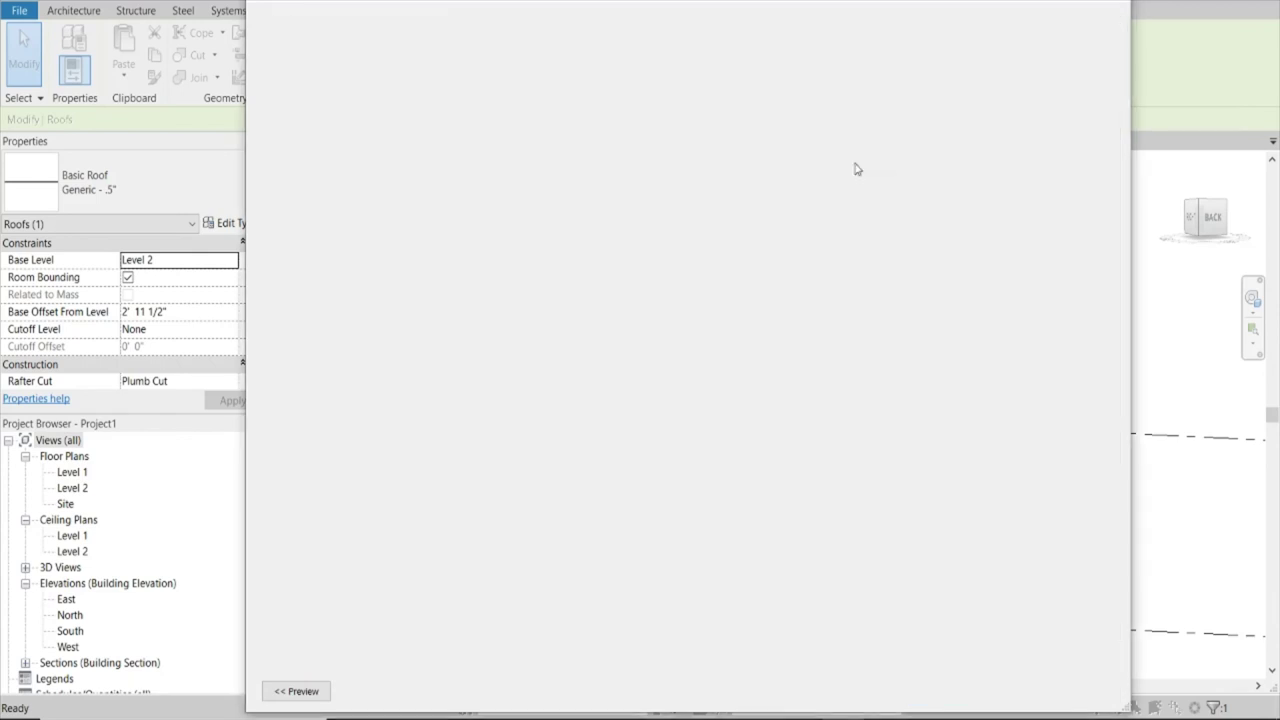
{"action": "left_click", "coordinate": [672, 163]}
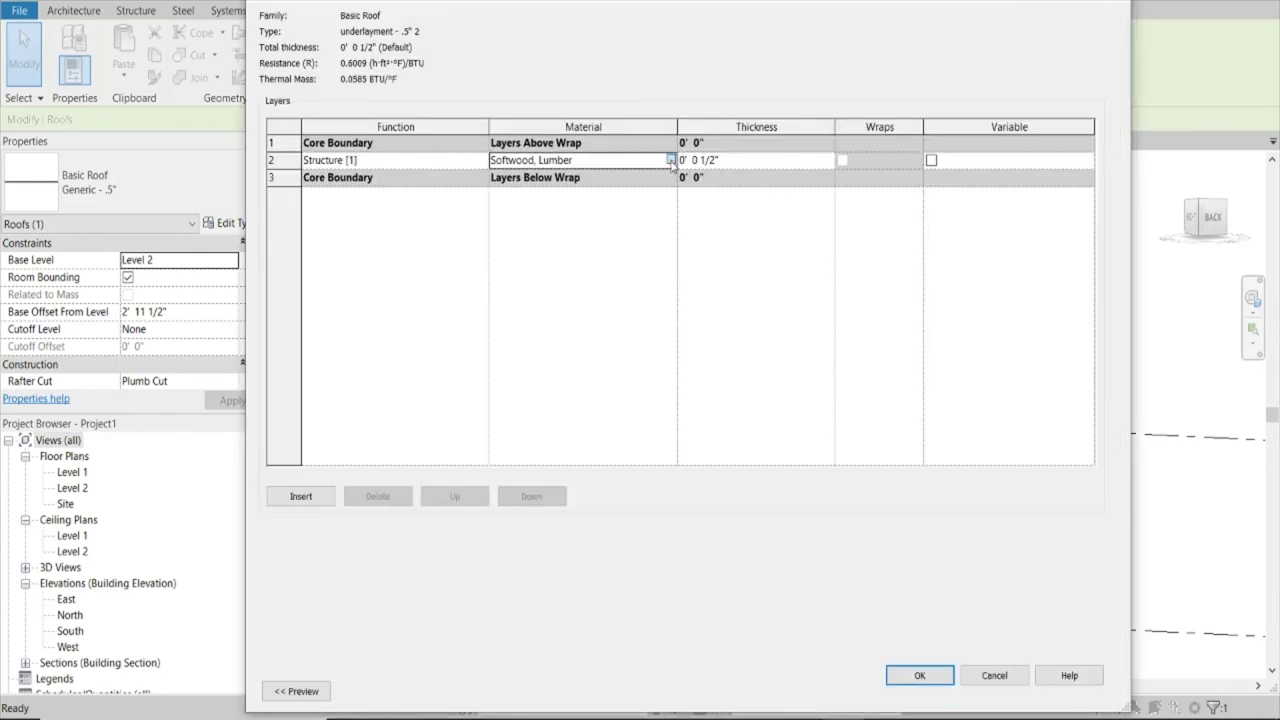
{"action": "left_click", "coordinate": [673, 160]}
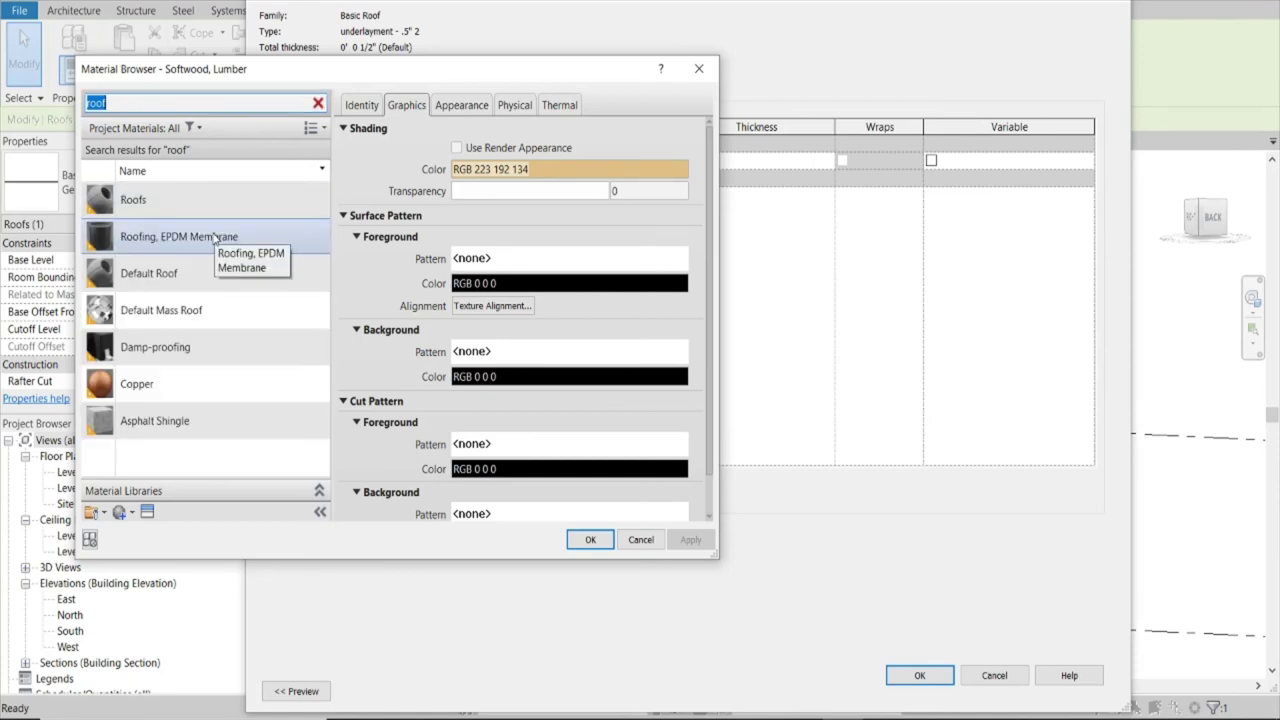
{"action": "left_click", "coordinate": [160, 347]}
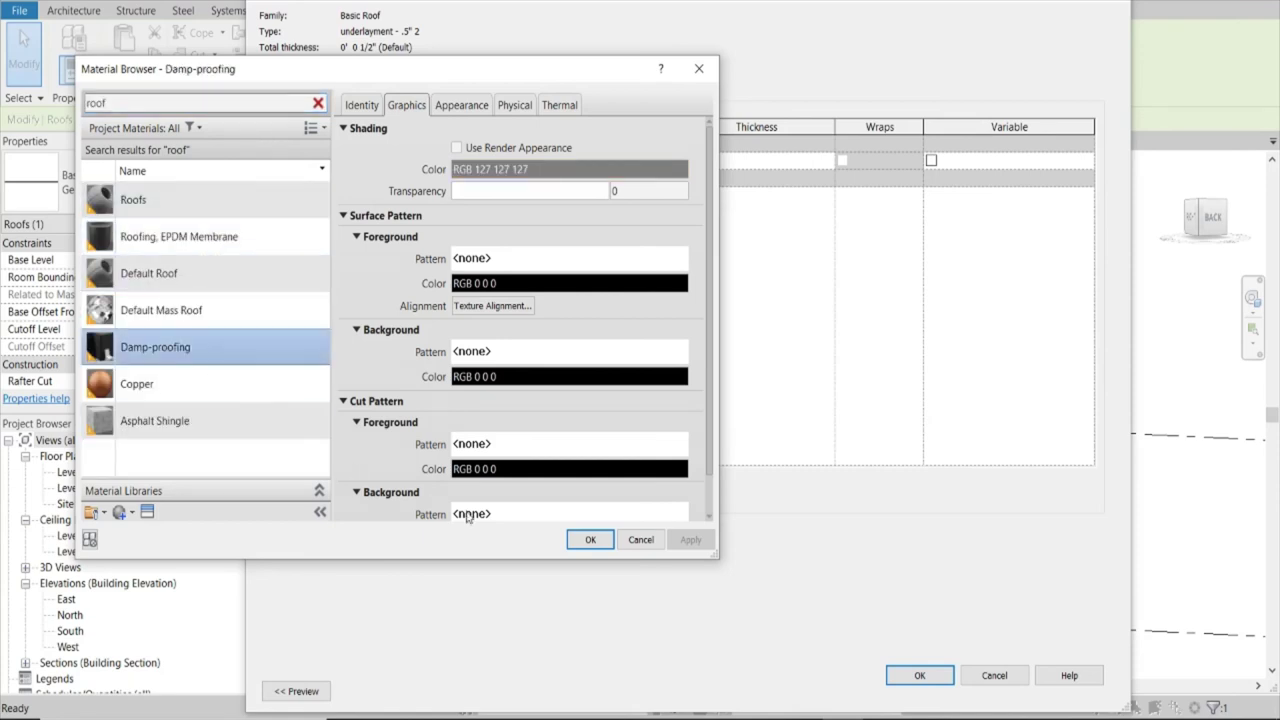
{"action": "left_click", "coordinate": [590, 540]}
{"action": "left_click", "coordinate": [919, 675]}
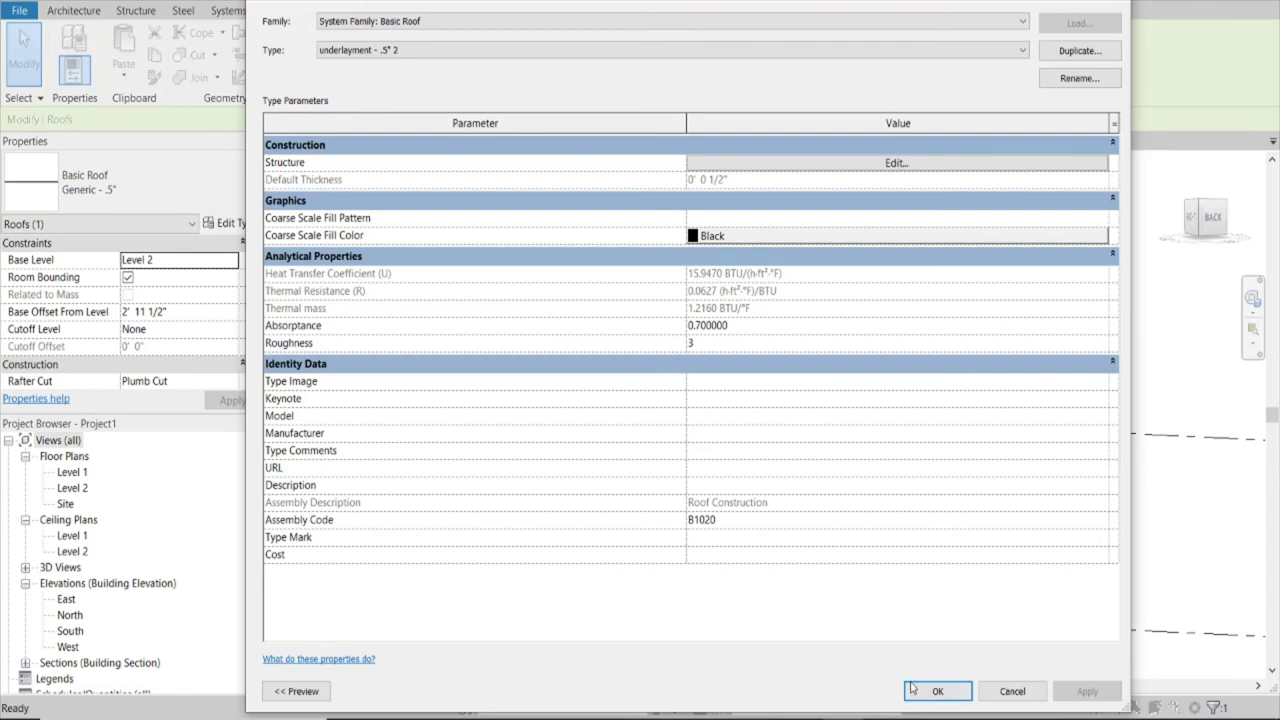
{"action": "left_click", "coordinate": [935, 691]}
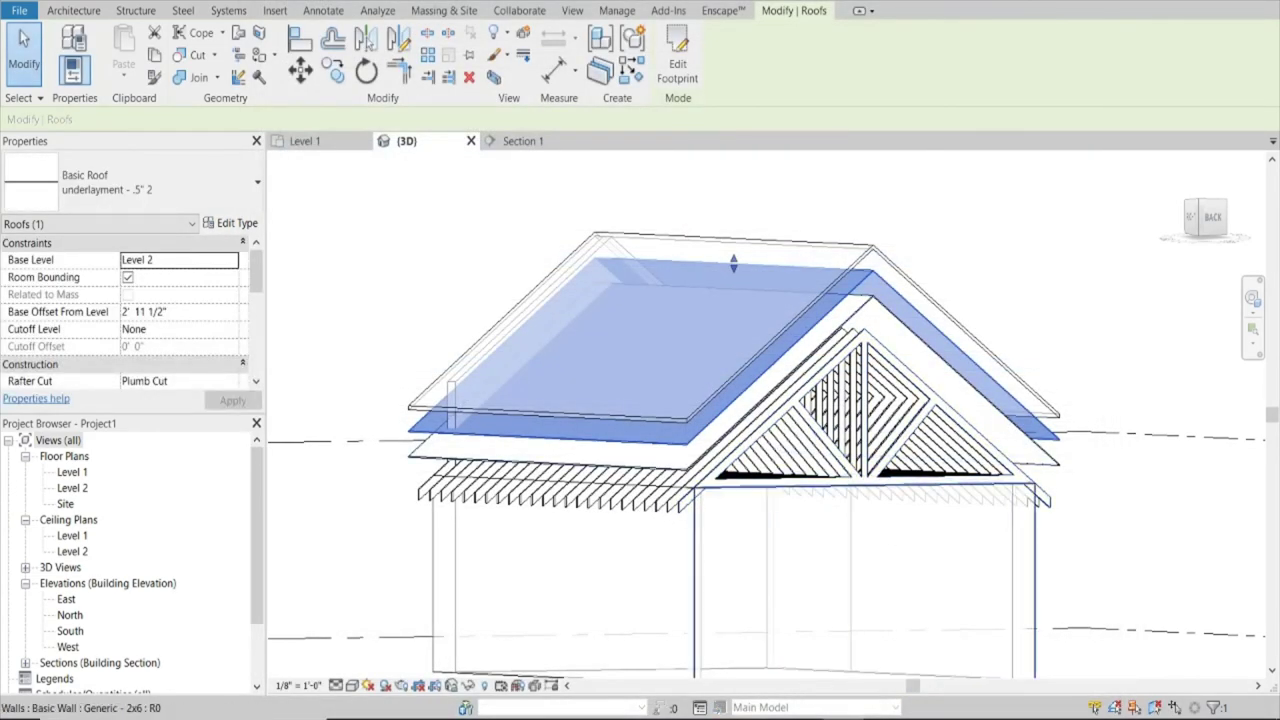
Start Enscape live rendering of the 3D view and orbit around the house
{"action": "left_click", "coordinate": [728, 10]}
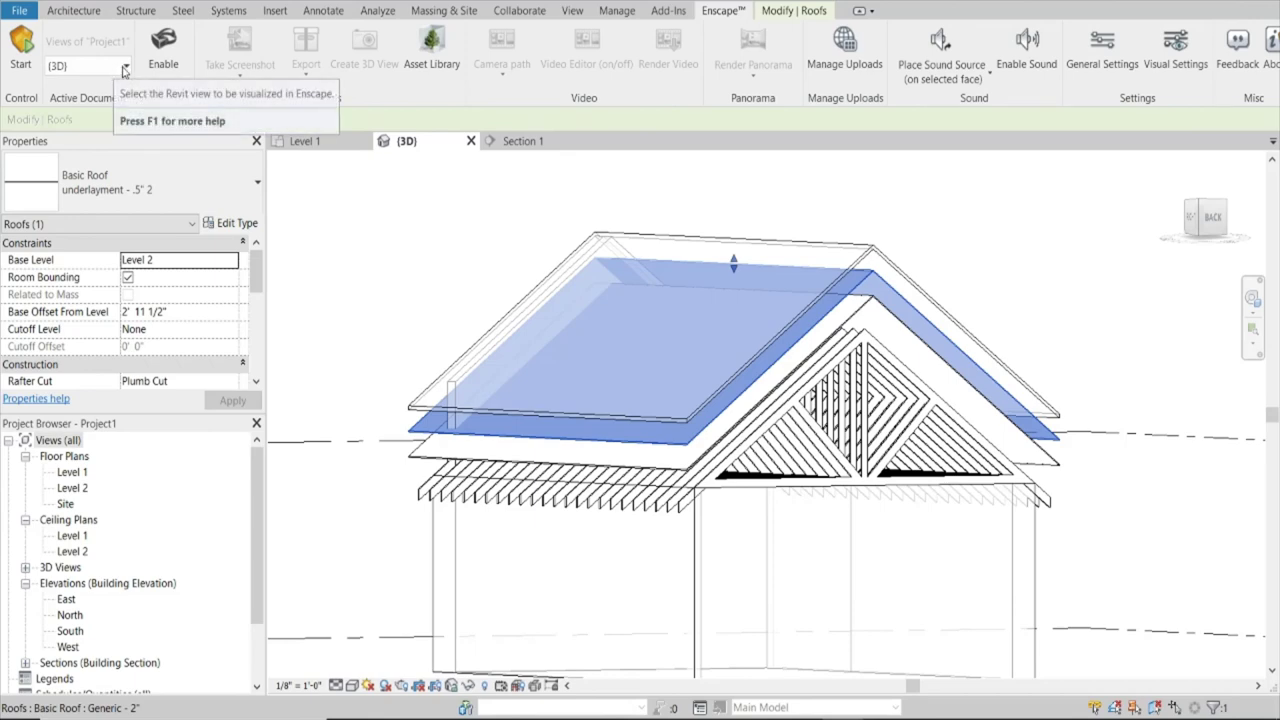
{"action": "left_click", "coordinate": [20, 45]}
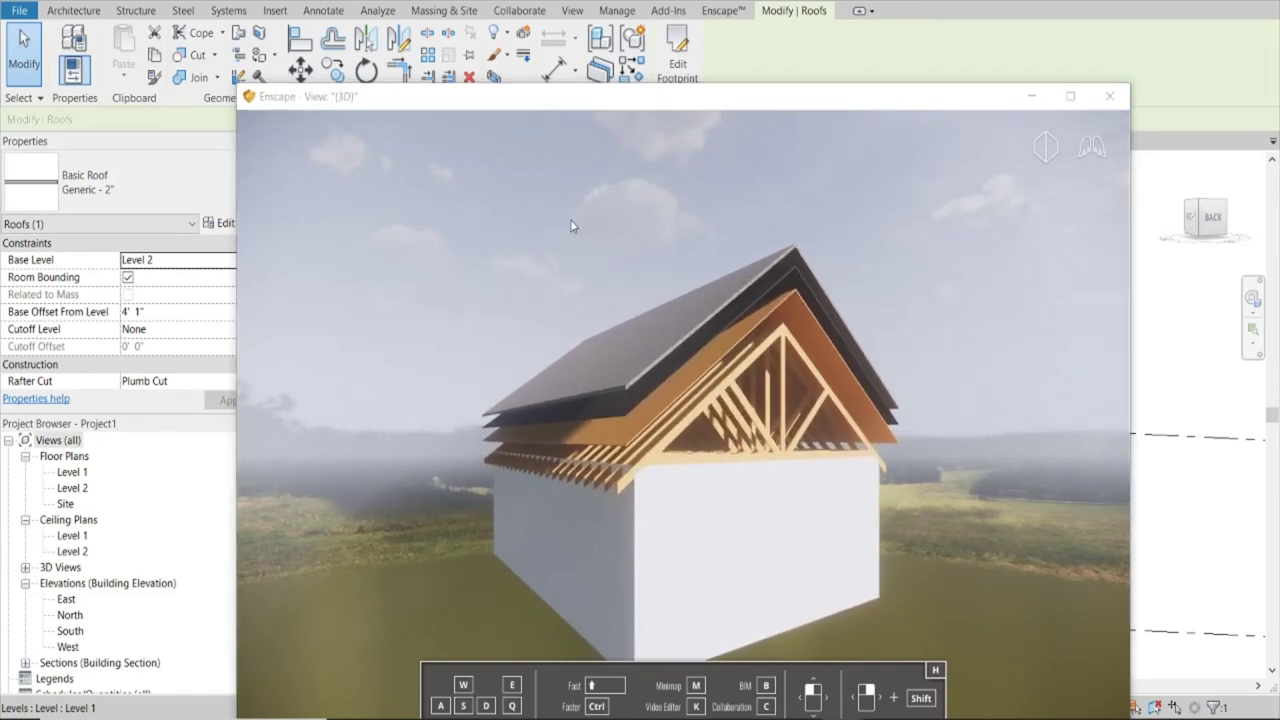
{"action": "mouse_move", "coordinate": [597, 252]}
{"action": "left_mouse_down"}
{"action": "mouse_move", "coordinate": [640, 262]}
{"action": "mouse_move", "coordinate": [660, 248]}
{"action": "left_mouse_up"}
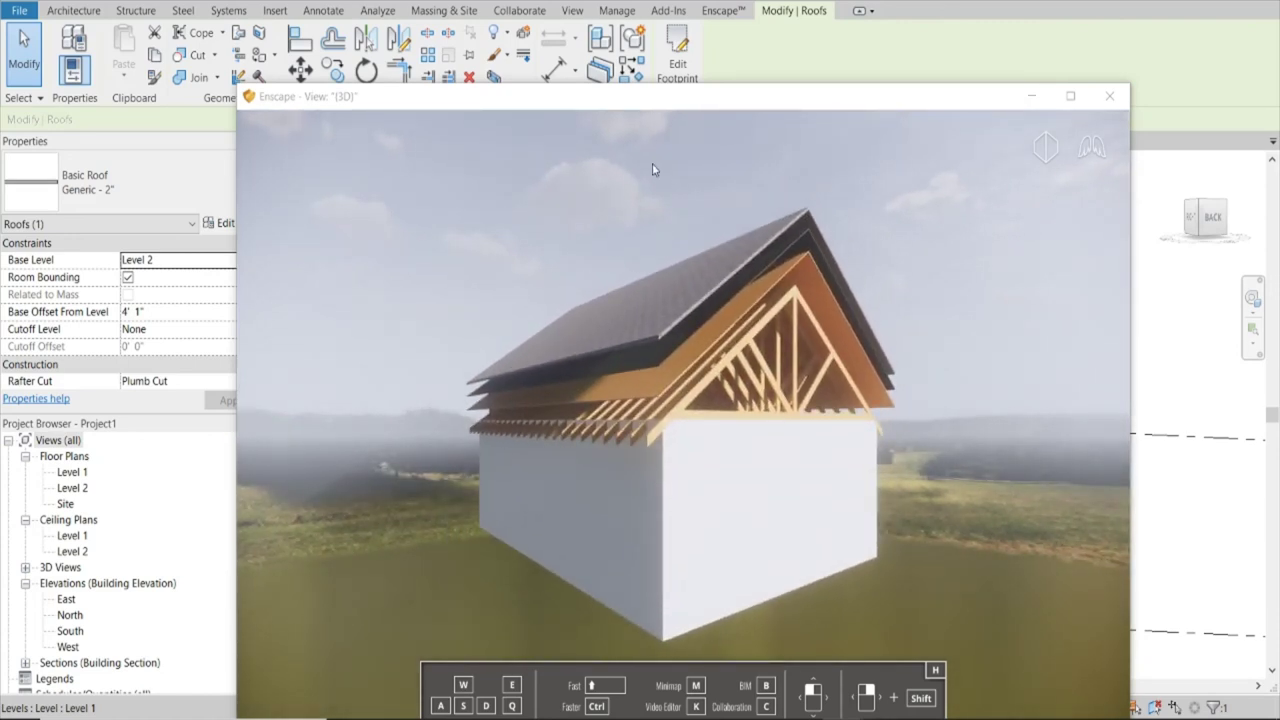